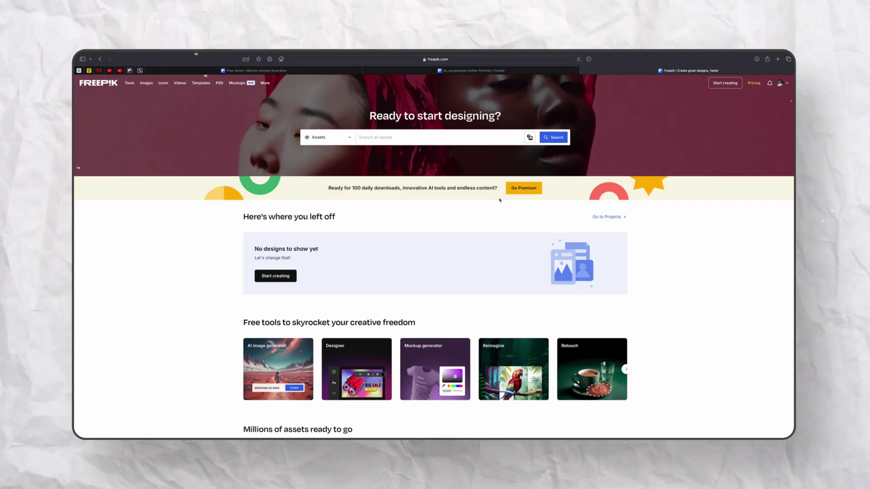
Browse the Freepik home page and the author's portfolio of photo assets
scroll(500, 200, down, 5)
scroll(500, 200, down, 3)
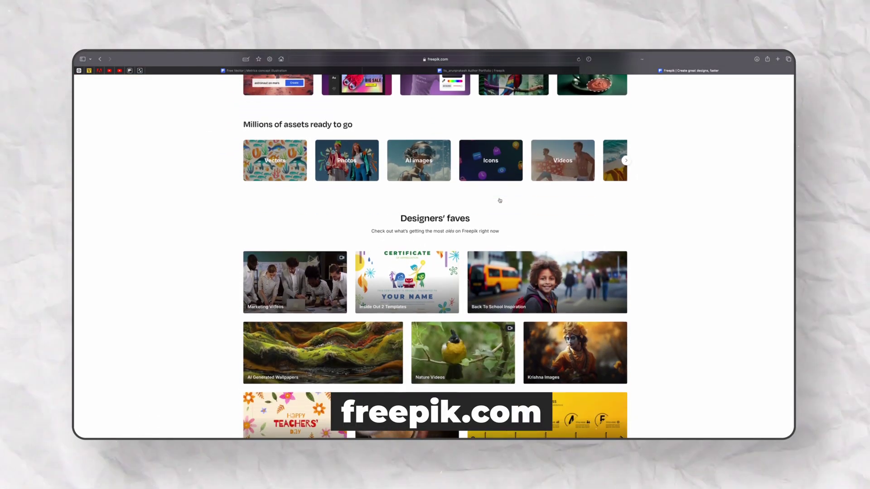
scroll(500, 200, up, 5)
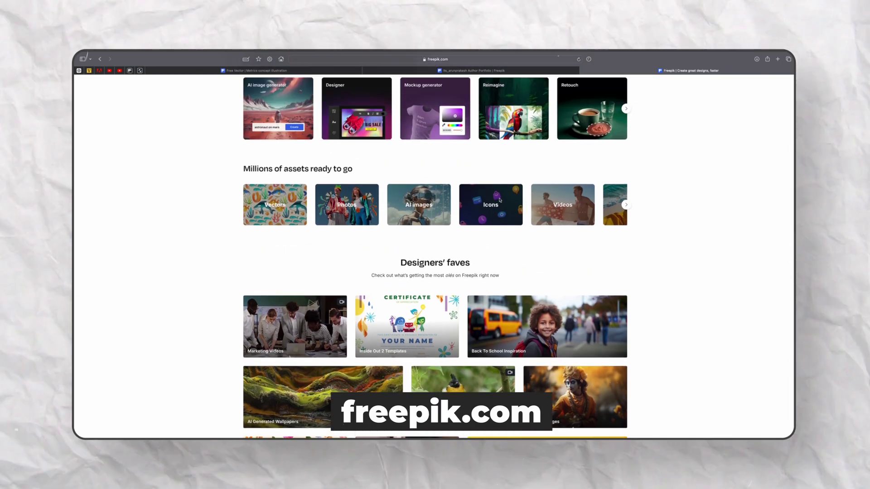
scroll(499, 200, up, 3)
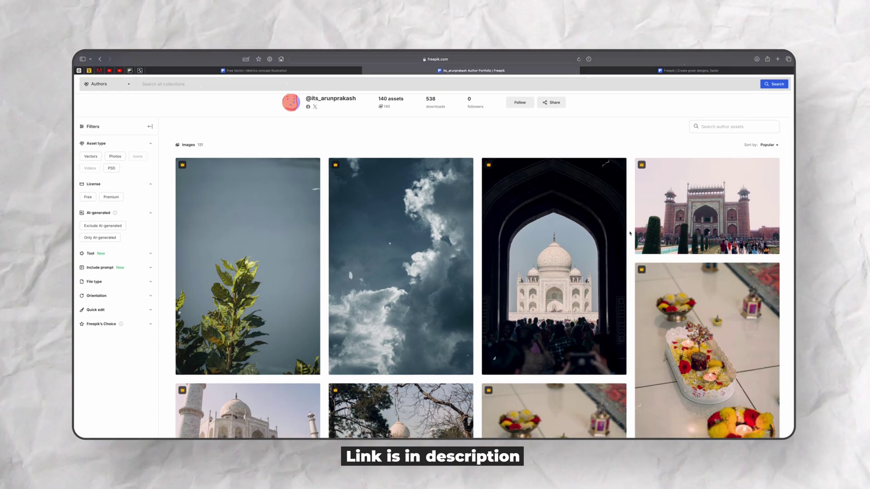
scroll(629, 233, down, 5)
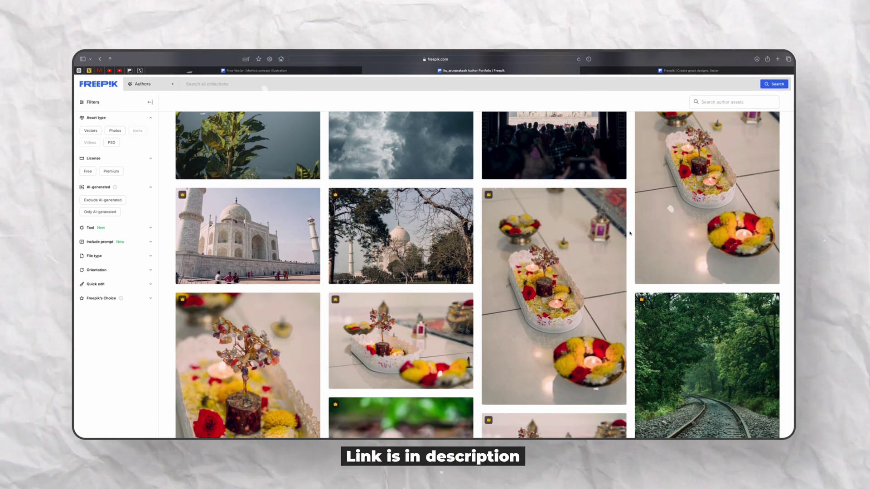
scroll(630, 233, down, 5)
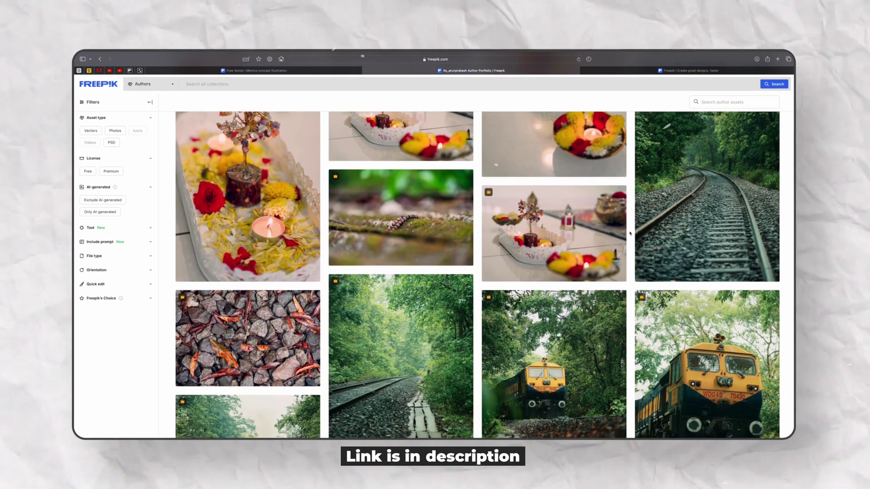
scroll(630, 233, down, 3)
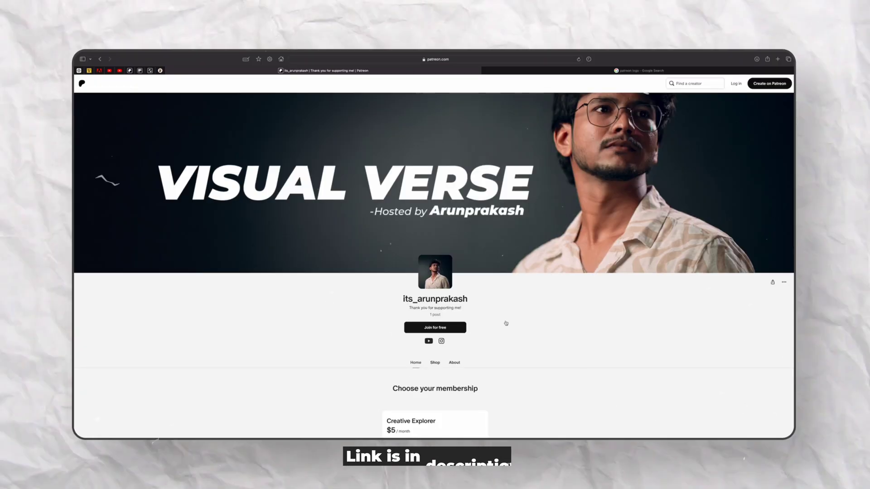
On the creator's Patreon page, open the Explainer Animation Assets-01 product and review its description
scroll(506, 322, down, 3)
scroll(506, 323, down, 5)
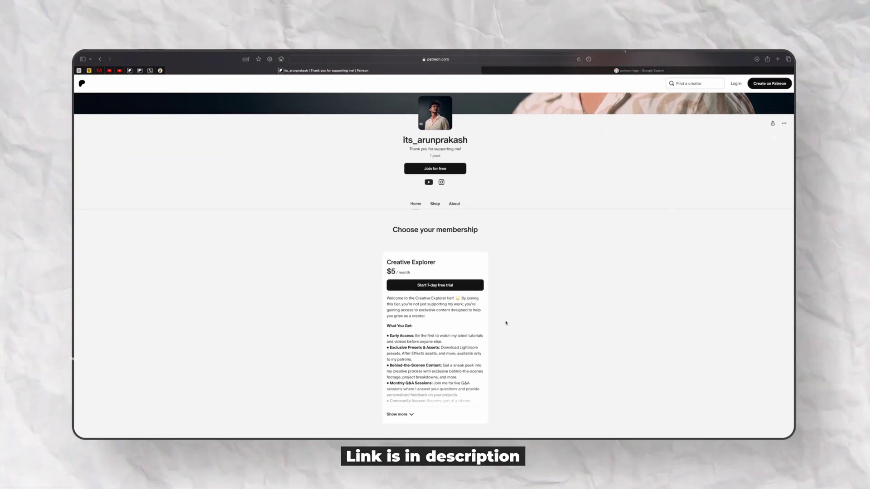
scroll(435, 272, down, 1)
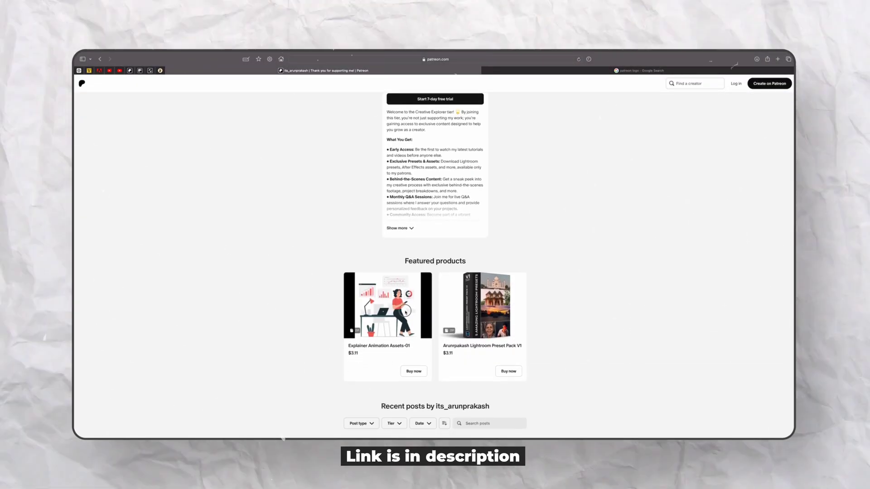
click(405, 311)
scroll(399, 349, down, 3)
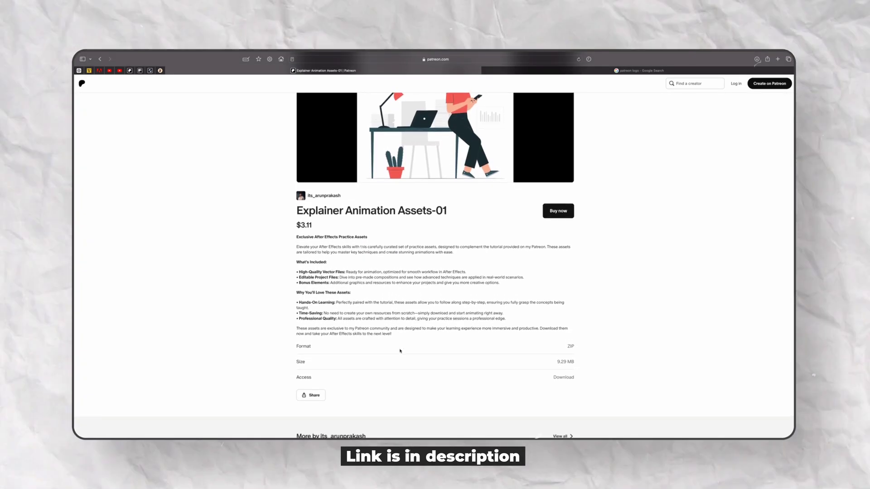
scroll(400, 350, down, 5)
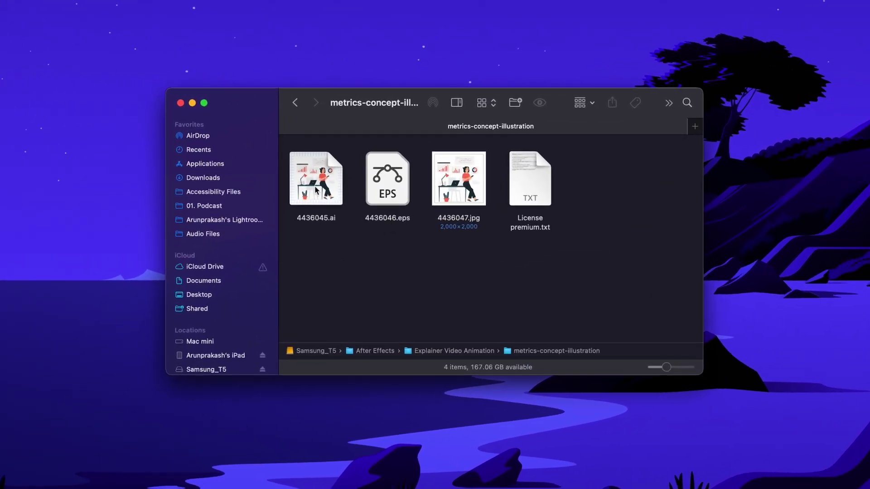
Open 4436046.eps from the metrics-concept-illustration folder in Adobe Illustrator 2024
right_click(393, 183)
mouse_move(421, 202)
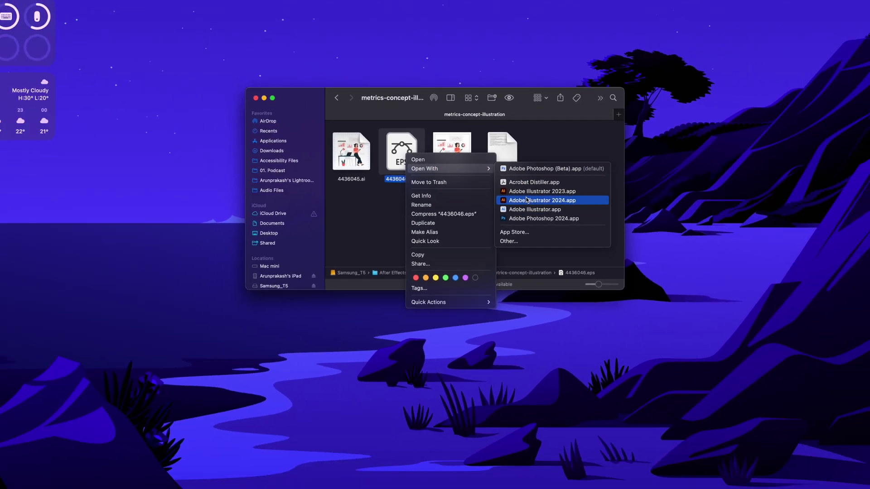
click(527, 200)
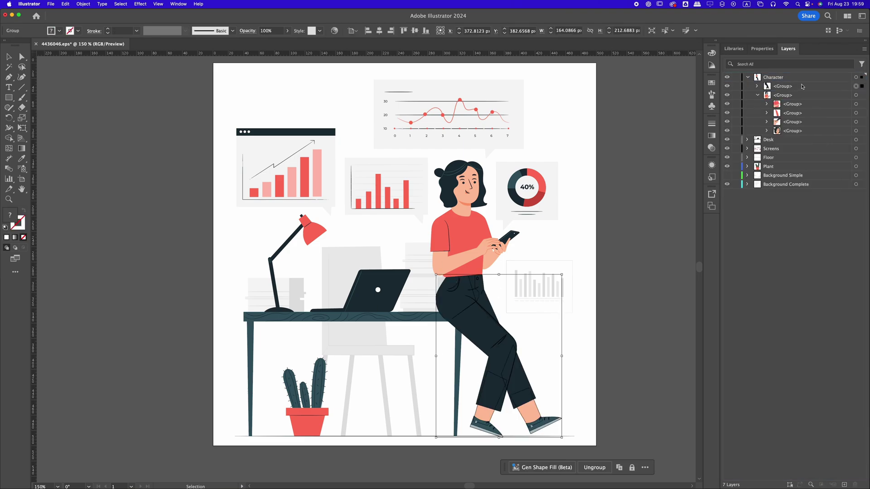
Try nesting the legs group inside the woman's upper-body group and inspect the artwork in the head group
drag(802, 86, 799, 96)
click(855, 131)
click(831, 132)
click(766, 131)
click(855, 291)
click(856, 184)
click(767, 130)
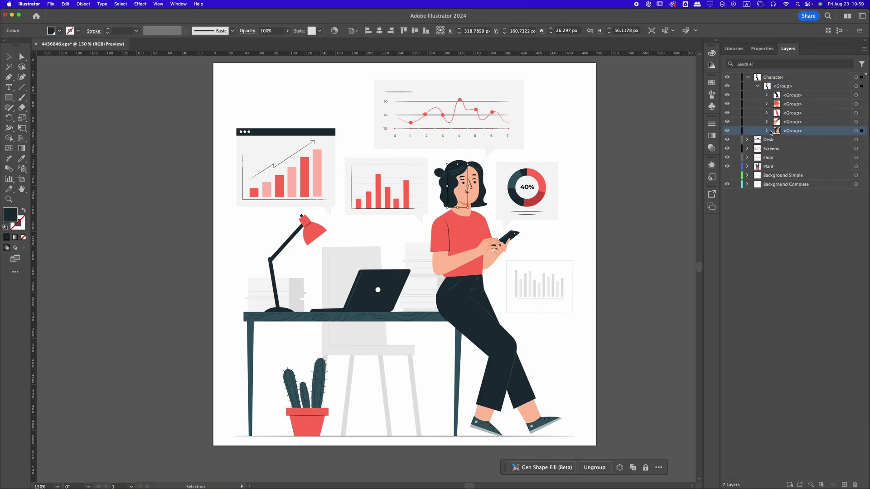
click(767, 130)
click(767, 130)
click(624, 183)
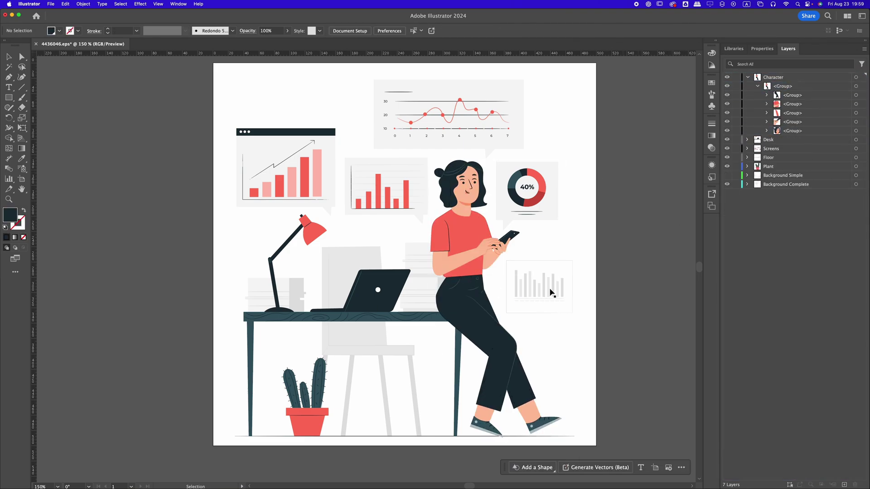
Pull the legs group and the head group out of the body group so they sit directly in the Character layer
click(861, 96)
drag(812, 95, 813, 82)
click(767, 103)
click(777, 113)
click(857, 140)
click(857, 148)
drag(822, 149, 822, 109)
drag(828, 148, 792, 91)
Ungroup the woman's upper-body artwork and regroup its pieces within the Character layer
click(856, 104)
key(super+shift+g)
key(super+shift+a)
click(856, 104)
shift+click(856, 131)
key(super+g)
shift+click(856, 140)
key(super+g)
click(631, 246)
click(856, 149)
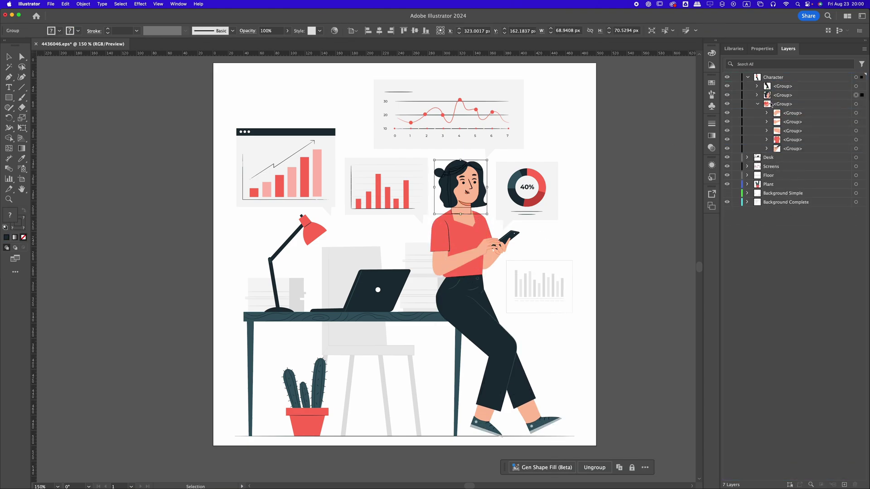
Inside the upper-body group, group the front arm pieces together and the neck and shirt pieces together
click(656, 179)
click(856, 113)
shift+click(855, 122)
key(super+g)
click(856, 122)
click(842, 122)
shift+click(856, 131)
key(super+g)
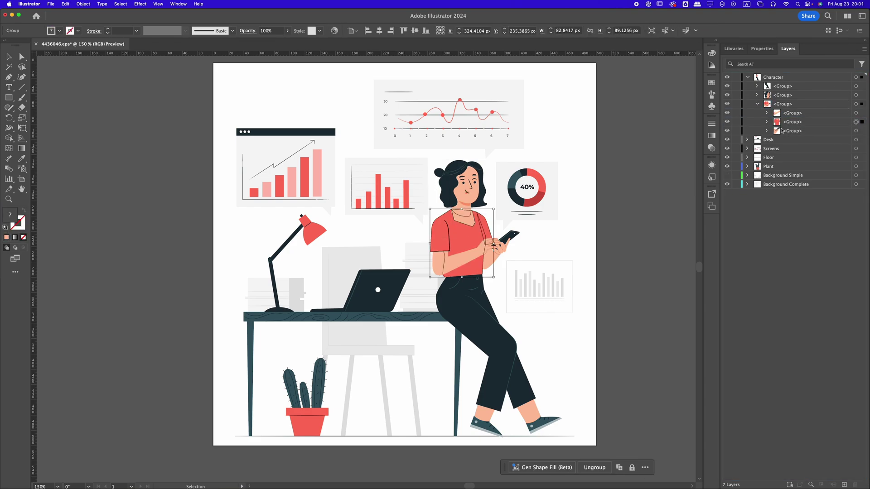
Move the head group below the upper-body group in the Character layer and ungroup the upper body
click(815, 113)
key(super+shift+a)
drag(811, 95, 811, 135)
click(855, 95)
key(super+shift+g)
Expand the legs group and group the bent trouser leg with its loose detail pieces
click(824, 86)
click(757, 86)
click(856, 104)
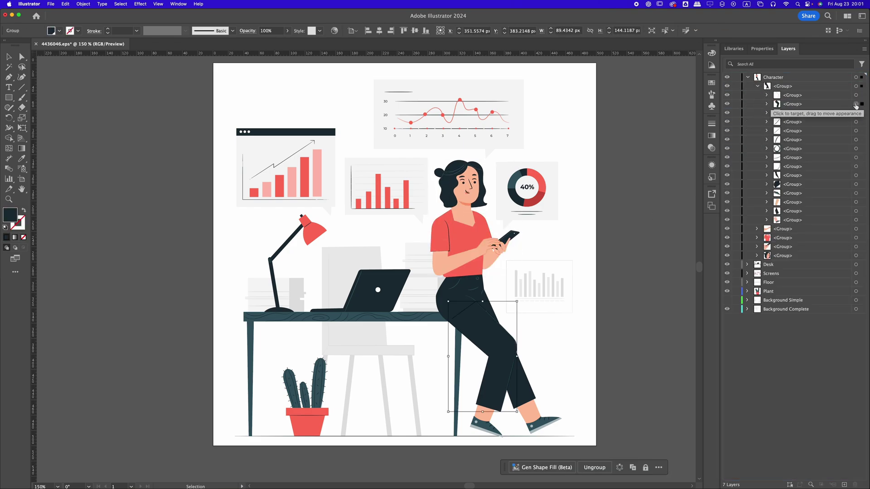
key(super+z)
key(super+z)
key(super+z)
Group the knee crease pieces, and combine the trousers' hip, pocket and thigh pieces into one group
click(831, 95)
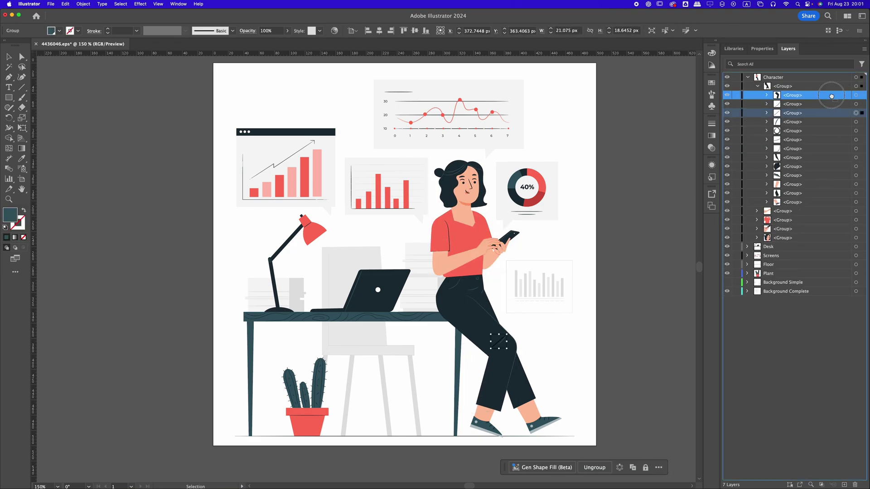
key(super+z)
key(super+z)
click(856, 140)
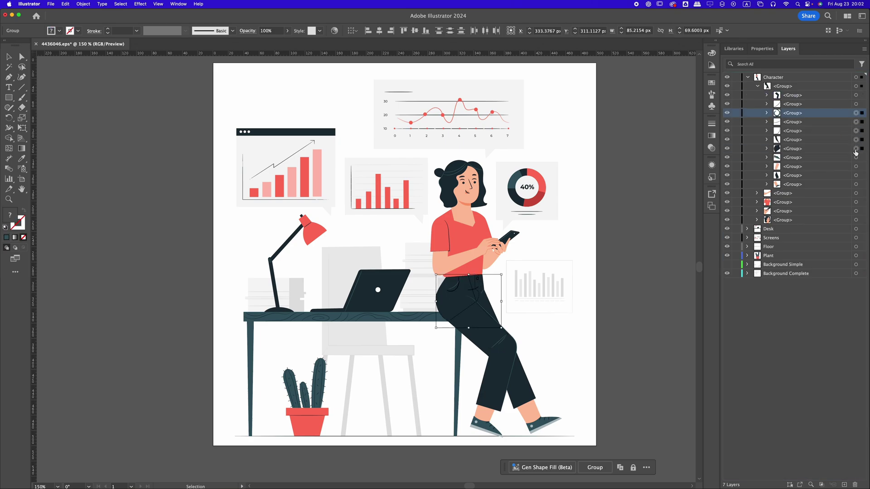
key(super+z)
key(super+z)
Ungroup the extended lower leg and foot artwork and regroup the shoe pieces
click(855, 157)
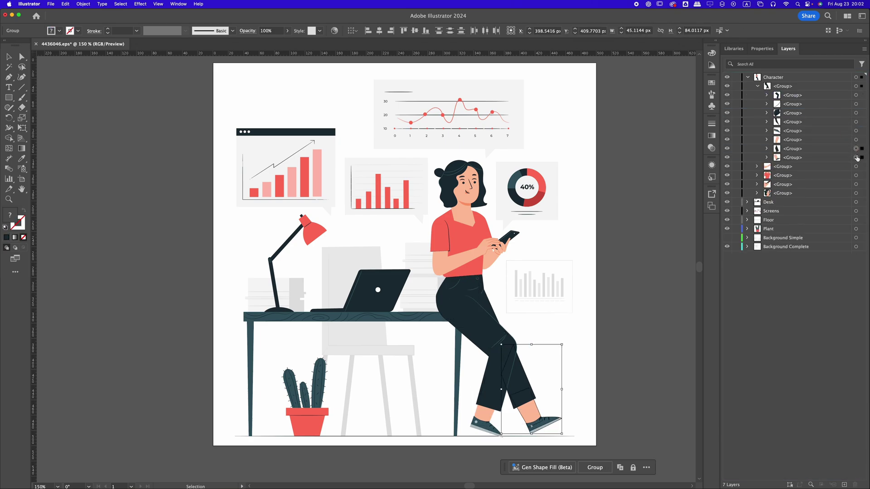
key(super+shift+g)
click(855, 175)
click(855, 157)
shift+click(855, 176)
key(super+g)
Group the two matching dark lower-leg pieces inside the legs group
click(856, 140)
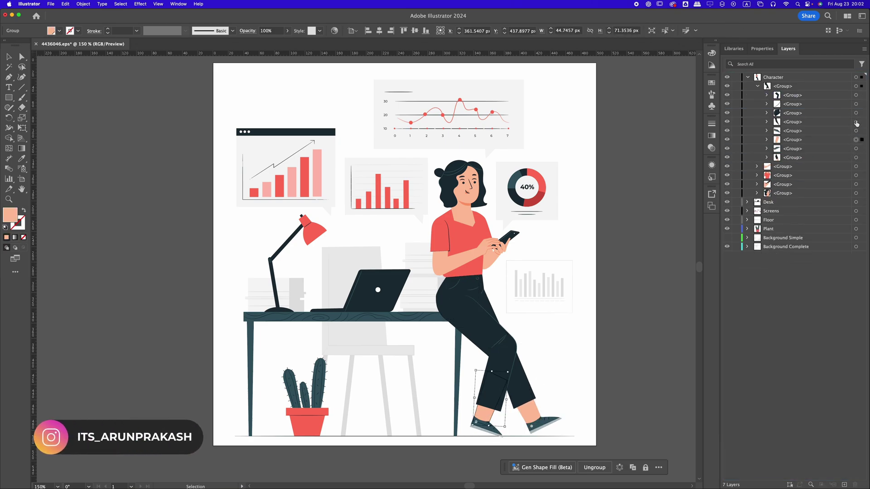
click(855, 123)
shift+click(855, 157)
key(super+g)
Reorder the shoe and lower-leg groups toward the front of the legs group
drag(841, 148, 830, 117)
click(856, 149)
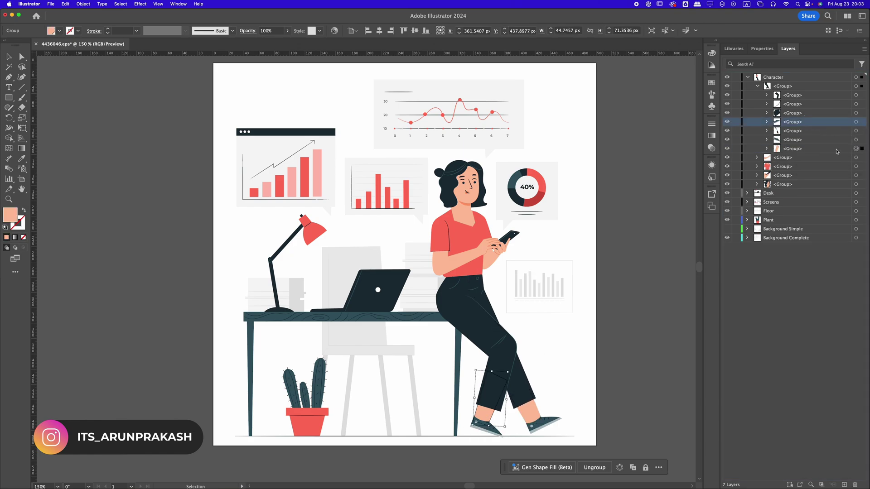
drag(833, 148, 832, 96)
drag(798, 139, 800, 91)
Ungroup the legs group and merge the knee crease piece with its trouser leg
click(855, 86)
key(super+shift+g)
click(799, 104)
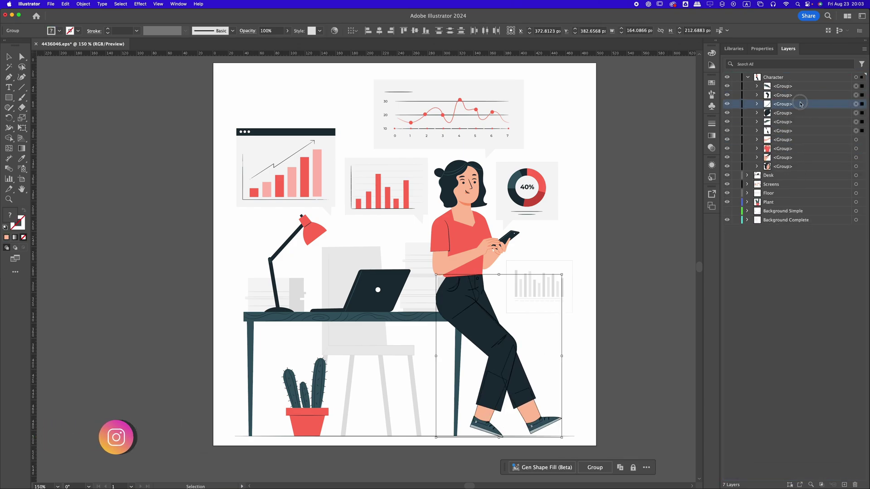
key(super+z)
Check the arm and head groups, and ungroup the head so its face and hair parts sit directly in the Character layer
click(856, 131)
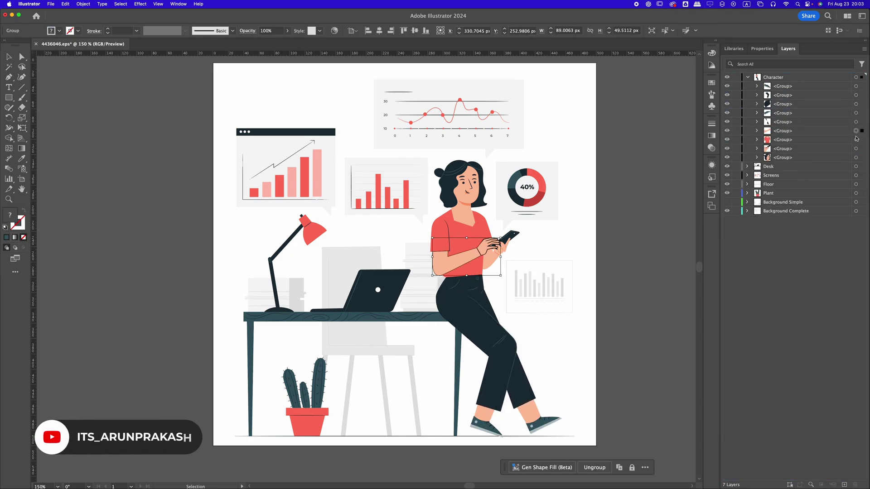
click(855, 148)
click(855, 158)
click(756, 157)
click(856, 166)
click(855, 185)
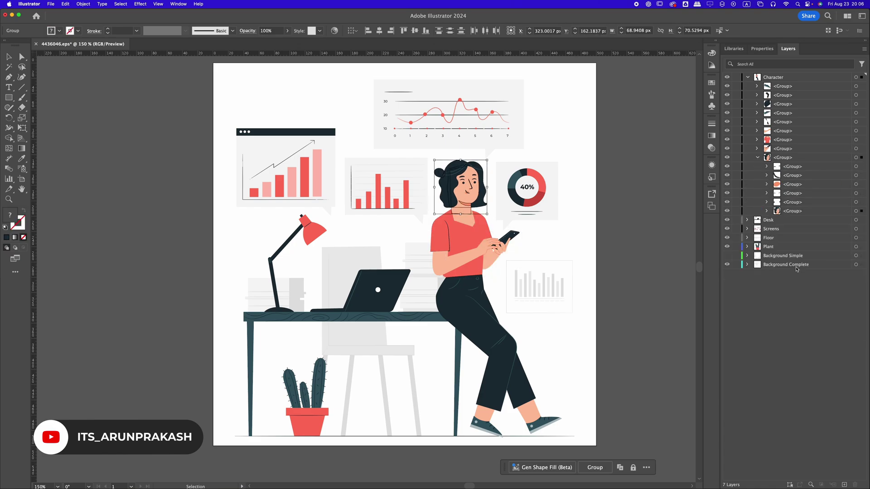
click(855, 193)
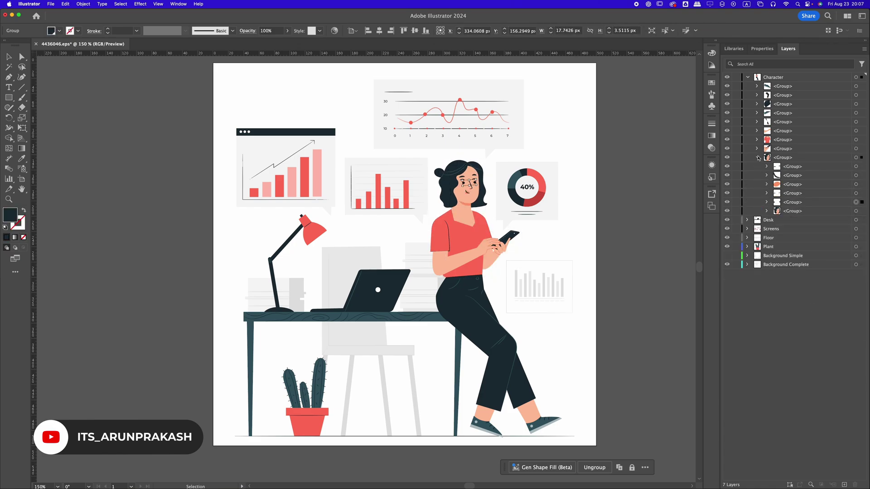
click(758, 157)
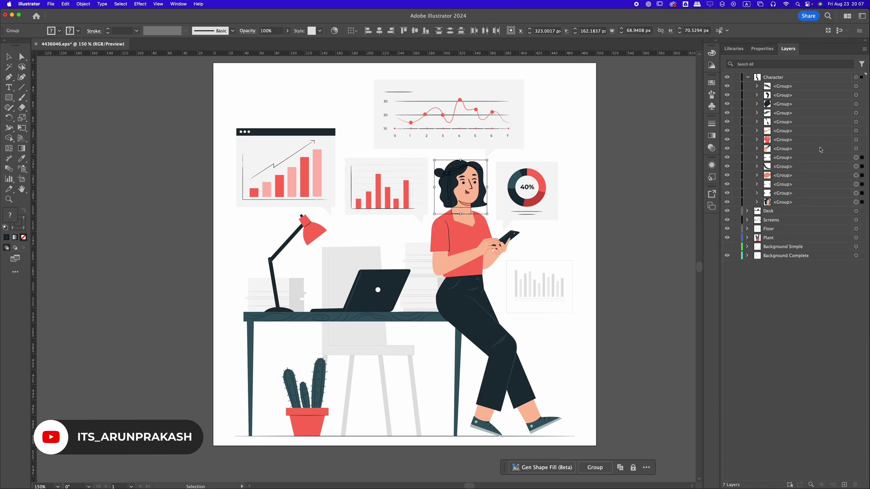
Move the Desk layer's groups to the bottom of the Character layer and delete the emptied Desk layer
click(856, 211)
click(748, 211)
click(748, 211)
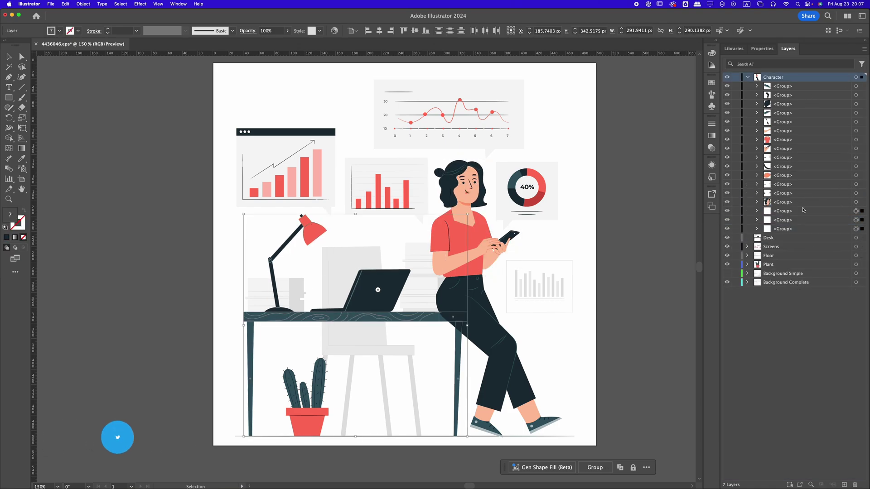
click(855, 237)
Expand the Screens layer and ungroup the 40% donut chart screen into its chart and panel
click(748, 237)
click(756, 246)
click(856, 255)
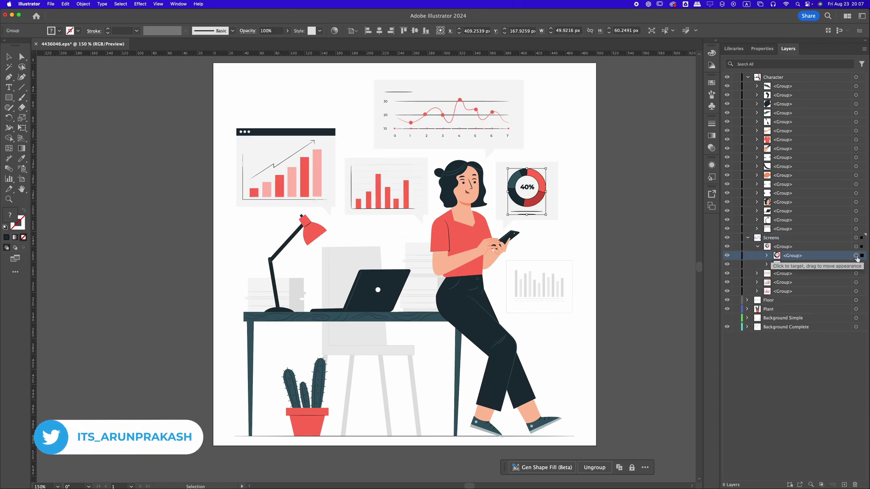
shift+click(855, 264)
click(855, 283)
click(856, 255)
shift+click(856, 264)
key(super+shift+g)
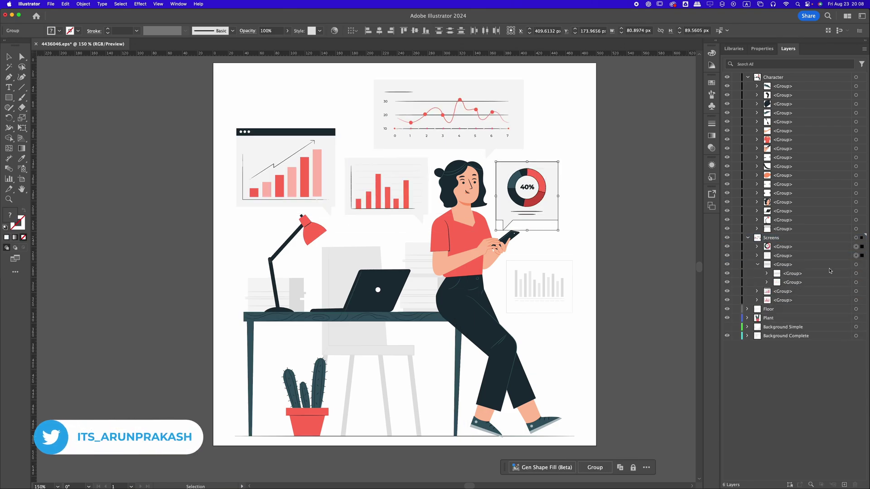
Ungroup the line chart and both bar chart screens in the Screens layer into separate chart and panel groups
click(856, 265)
key(super+shift+g)
click(856, 282)
key(super+shift+g)
click(856, 299)
key(super+shift+g)
click(855, 309)
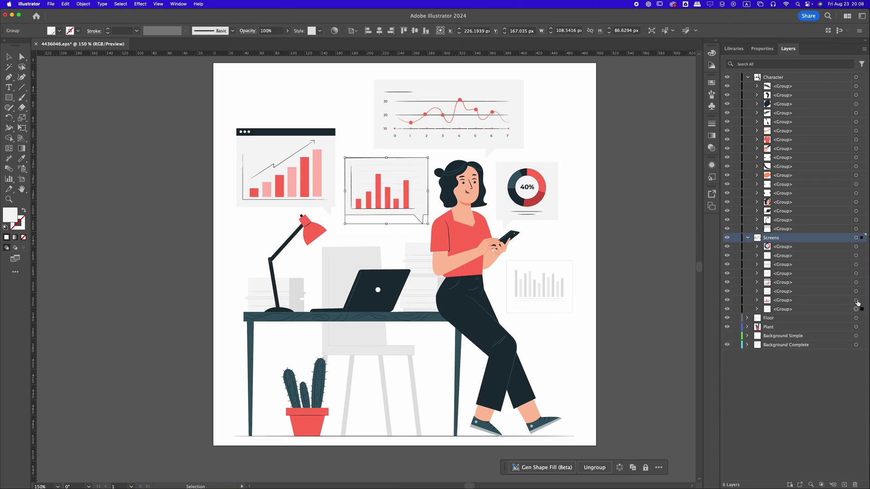
click(528, 211)
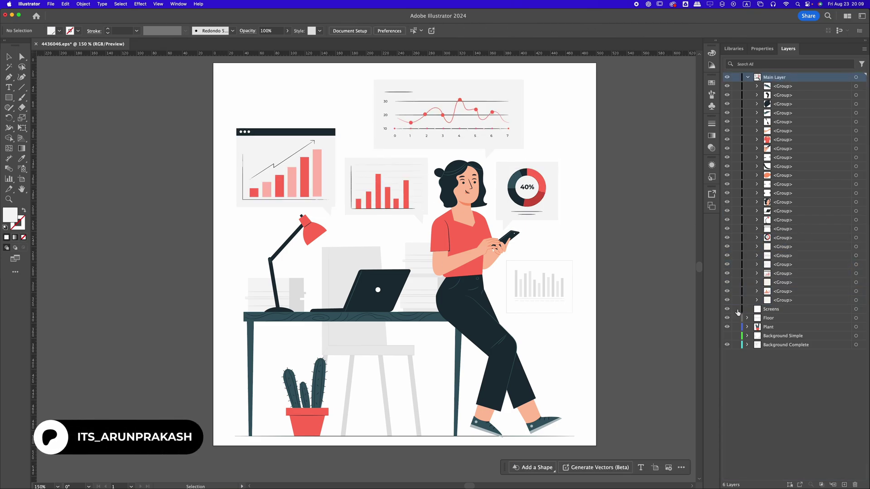
Move the floor artwork into Main Layer and delete the emptied Screens and Floor layers
click(797, 310)
click(855, 484)
drag(783, 318, 782, 304)
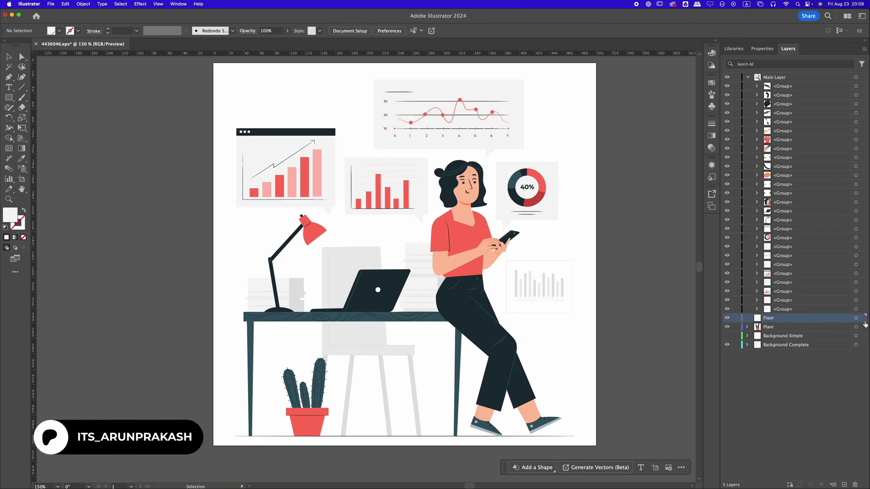
click(855, 484)
Expand the Plant layer's group and move the red pot group to the top of it
click(747, 318)
click(856, 327)
click(757, 327)
click(851, 380)
scroll(854, 381, down, 5)
drag(792, 212, 791, 161)
scroll(329, 408, up, 2)
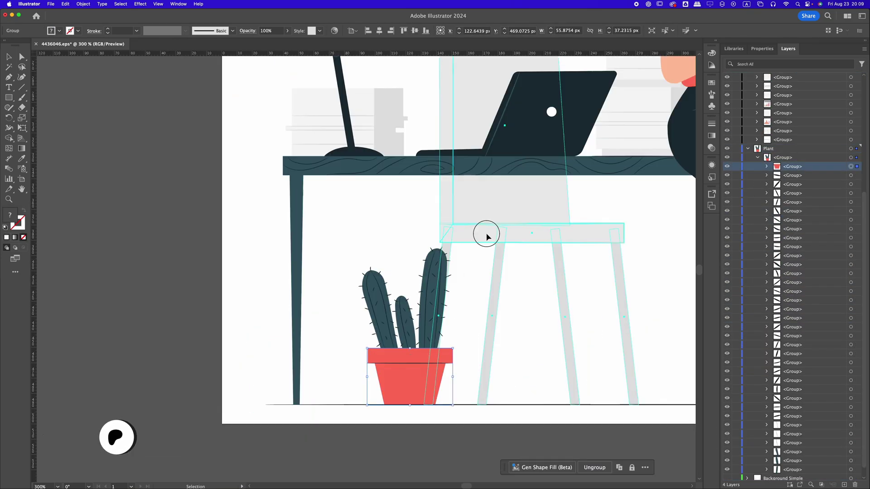
Select the tall right cactus with its ridge lines and spines and combine them into one group
click(485, 235)
scroll(792, 431, down, 2)
click(735, 476)
key(a)
drag(452, 345, 414, 248)
click(736, 459)
click(462, 291)
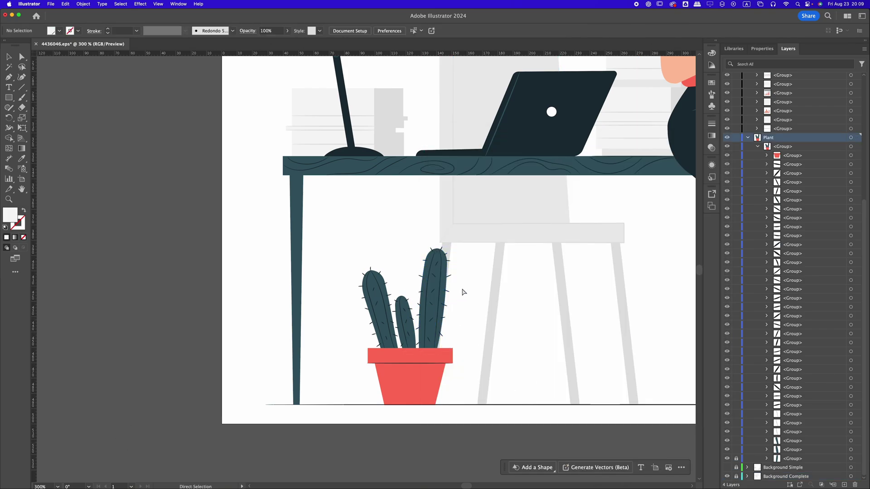
scroll(393, 302, up, 3)
drag(454, 289, 410, 417)
shift+click(397, 327)
key(v)
key(super+g)
click(736, 262)
key(a)
drag(283, 197, 546, 419)
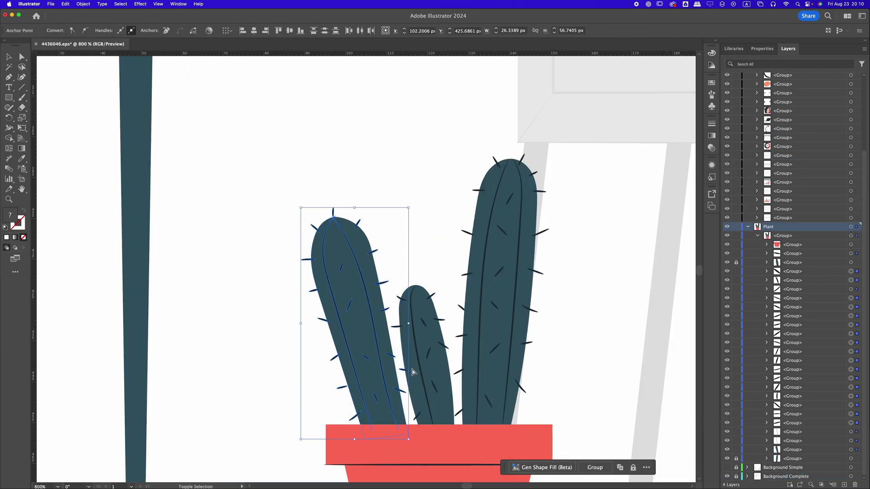
key(a)
key(super+z)
key(super+z)
click(403, 370)
Lock the tall cactus group and group the left cactus's ridge lines and spines together
mouse_move(791, 253)
mouse_down()
mouse_move(809, 384)
mouse_move(792, 262)
mouse_up()
click(736, 262)
drag(281, 196, 612, 421)
key(v)
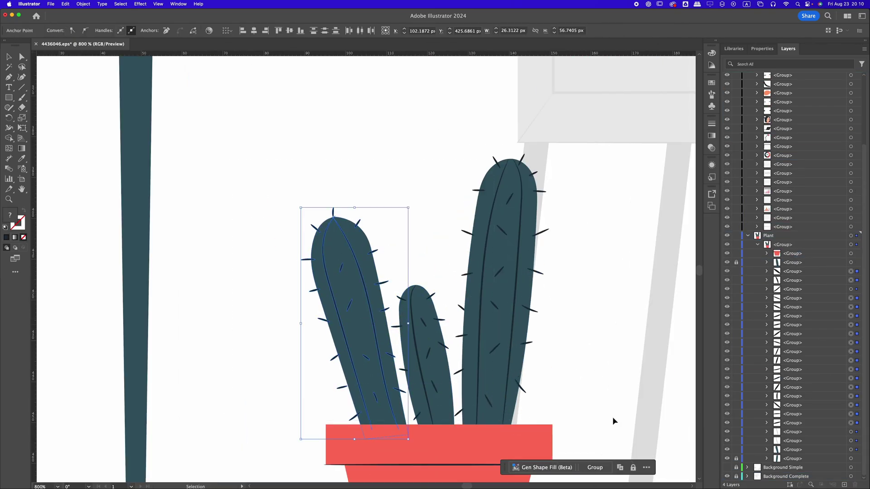
key(super+g)
Unlock the cactus groups, ungroup the plant artwork and move the pot and cacti into Main Layer
click(736, 344)
click(736, 363)
key(super+shift+g)
shift+click(810, 354)
drag(810, 354, 794, 314)
scroll(301, 388, down, 4)
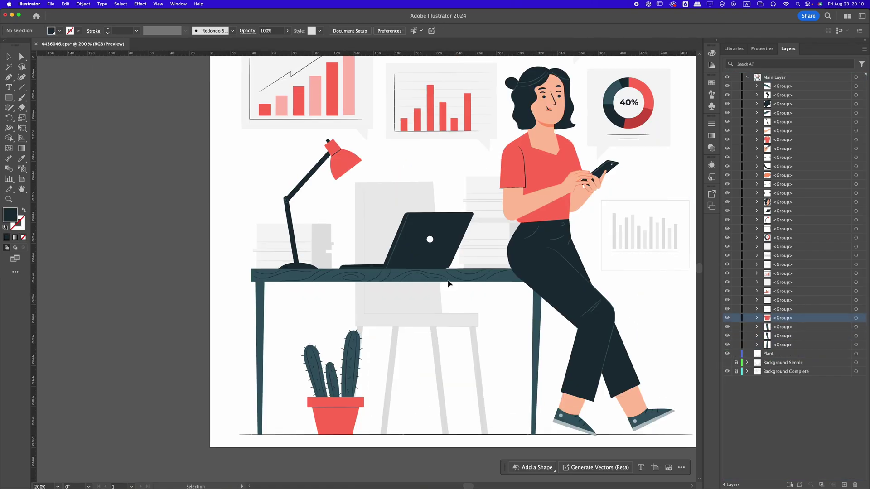
Unlock and expand the Background Complete layer and move its four groups into Main Layer
drag(447, 283, 368, 285)
drag(736, 362, 735, 371)
click(746, 371)
click(855, 380)
click(856, 398)
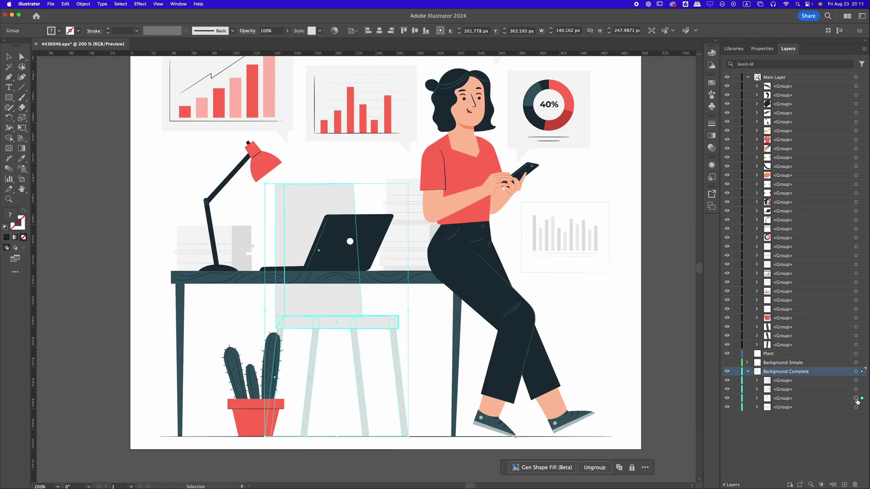
click(855, 371)
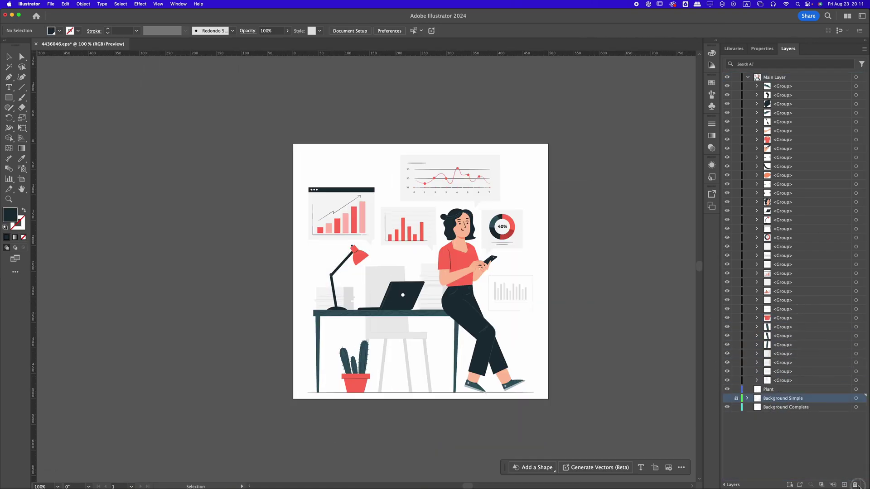
Delete the Background Simple, Plant and Background Complete layers so only Main Layer remains
click(855, 484)
click(799, 390)
click(855, 484)
click(799, 390)
click(855, 485)
Release the groups inside Main Layer to individual layers using the Sequence option
click(863, 49)
click(824, 40)
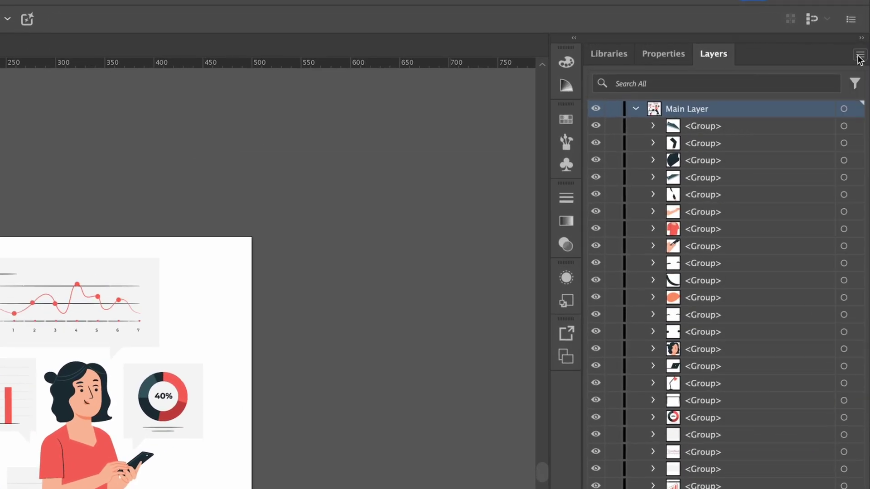
click(857, 57)
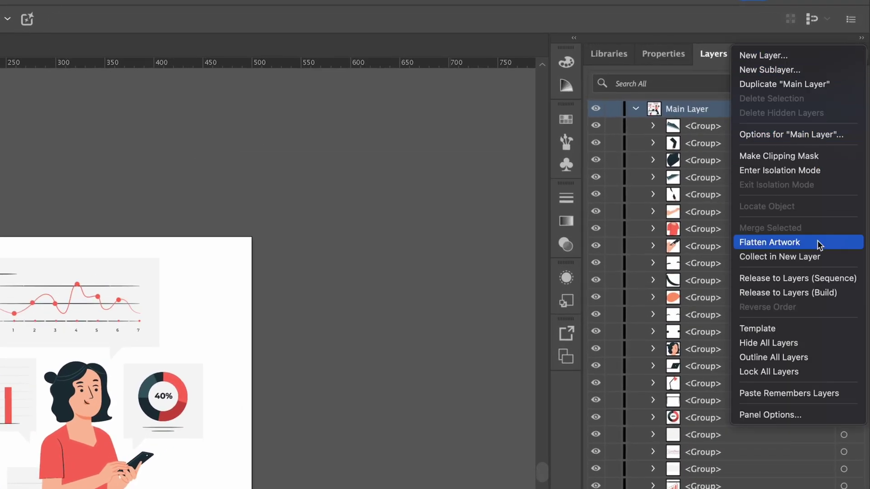
click(814, 279)
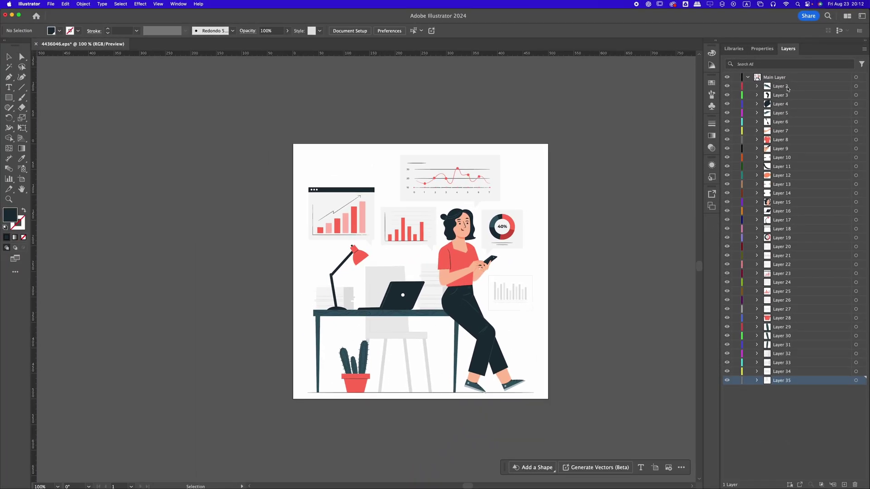
Move Layer 2 through Layer 35 out of Main Layer to the top level of the layer stack
click(787, 87)
shift+click(797, 382)
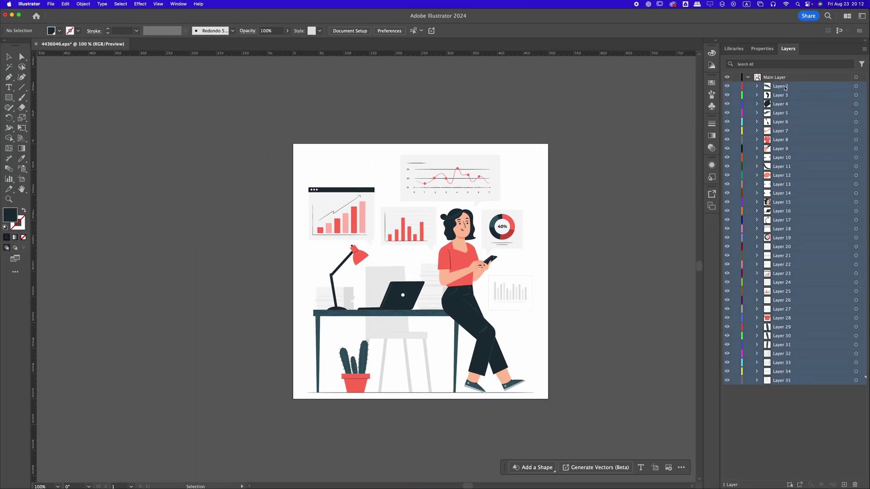
drag(785, 87, 786, 74)
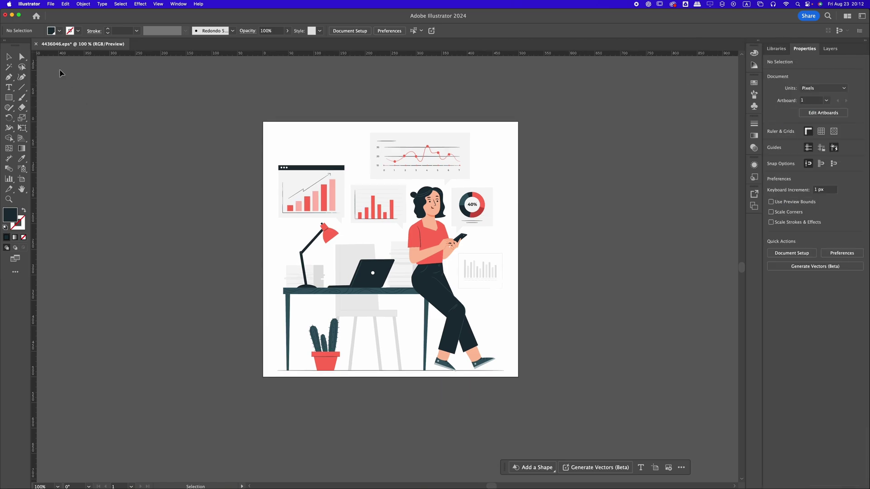
Resize the artboard to 1920 px wide and 1080 px high
click(21, 179)
click(276, 125)
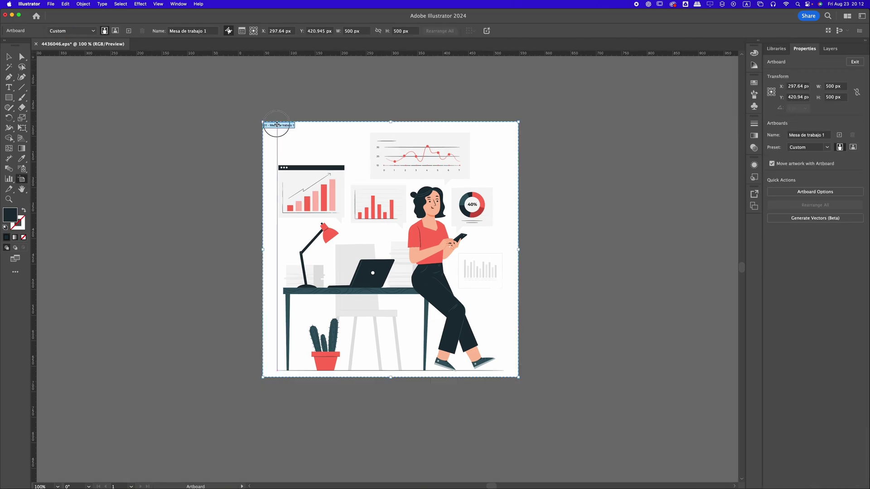
text(1920)
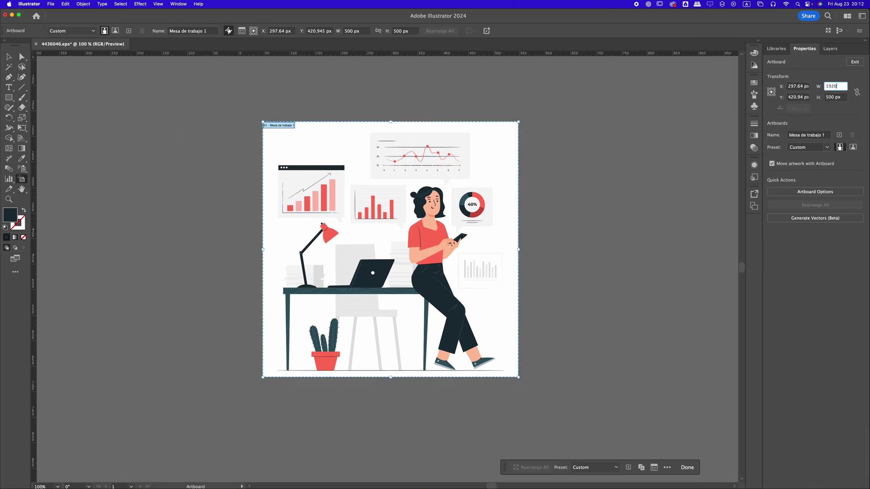
key(Tab)
text(1)
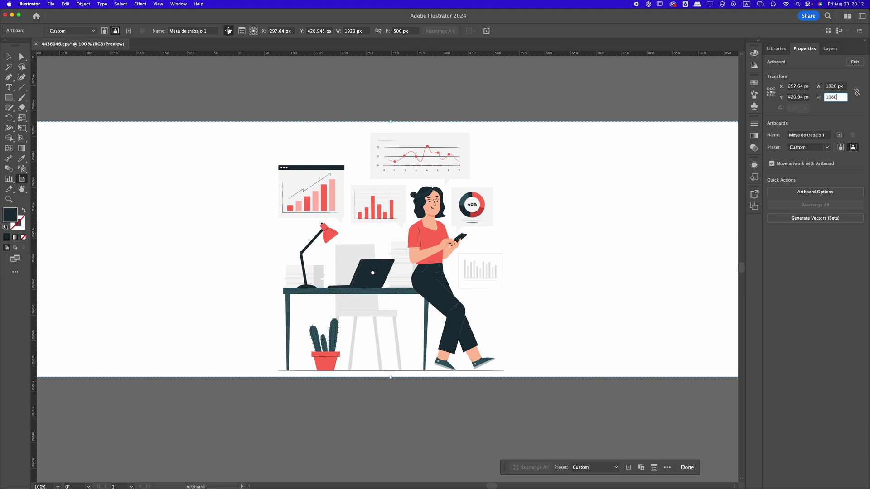
key(Return)
scroll(547, 144, down, 1)
key(v)
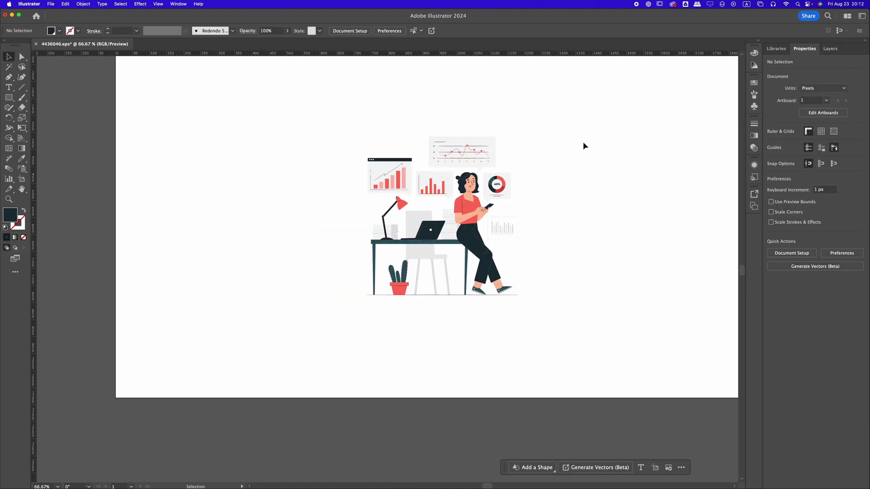
Scale the whole illustration up proportionally from its center to nearly fill the artboard's height
scroll(583, 144, down, 1)
drag(600, 132, 540, 197)
drag(574, 145, 235, 384)
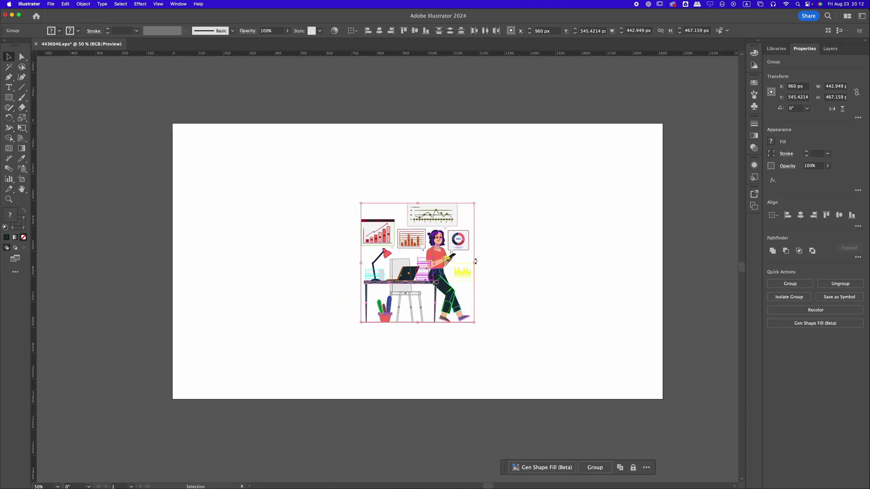
drag(475, 261, 591, 240)
scroll(561, 254, down, 1)
click(565, 252)
scroll(565, 253, up, 1)
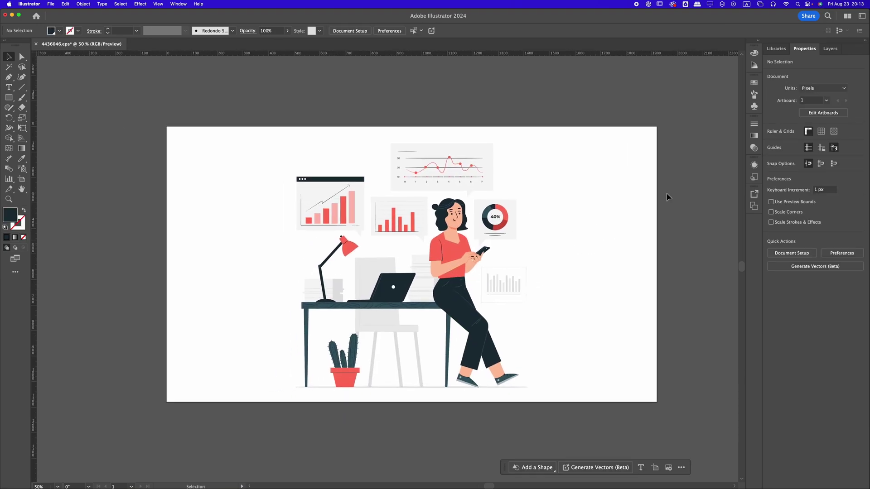
Save the illustration as Tutorial.ai in the Tutorial folder in Adobe Illustrator format, with version Illustrator 2020
key(super+shift+s)
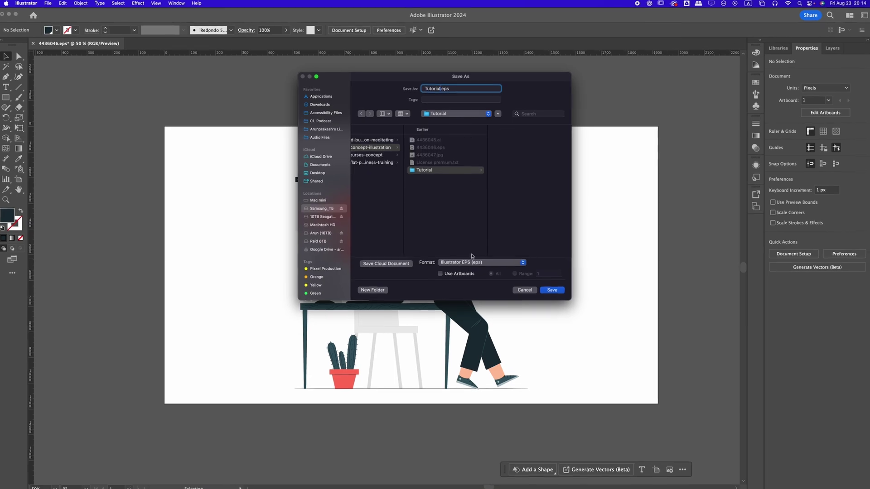
click(481, 261)
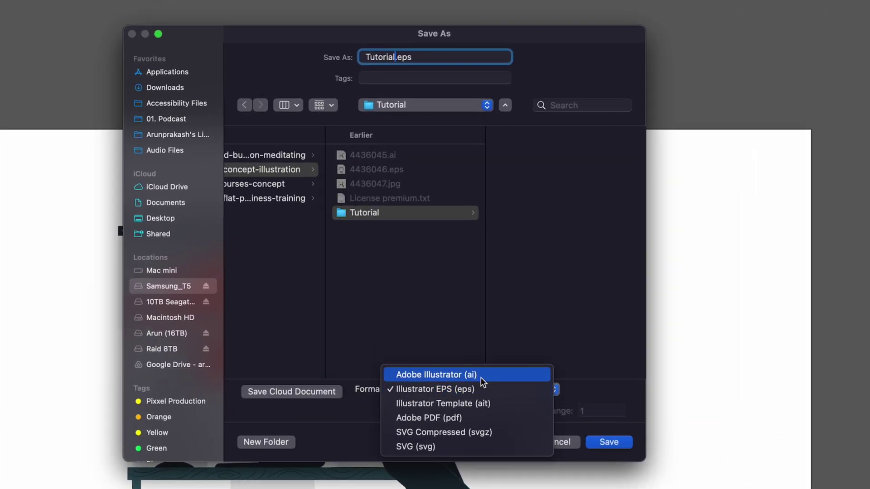
click(481, 378)
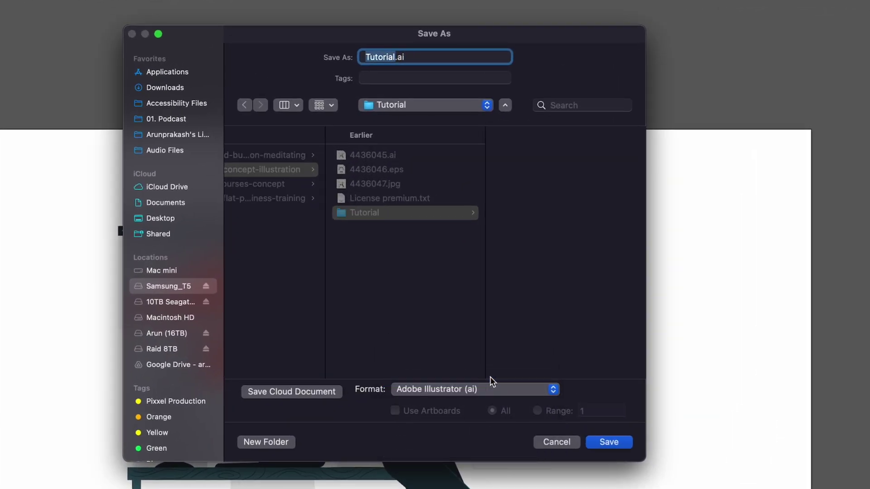
click(609, 442)
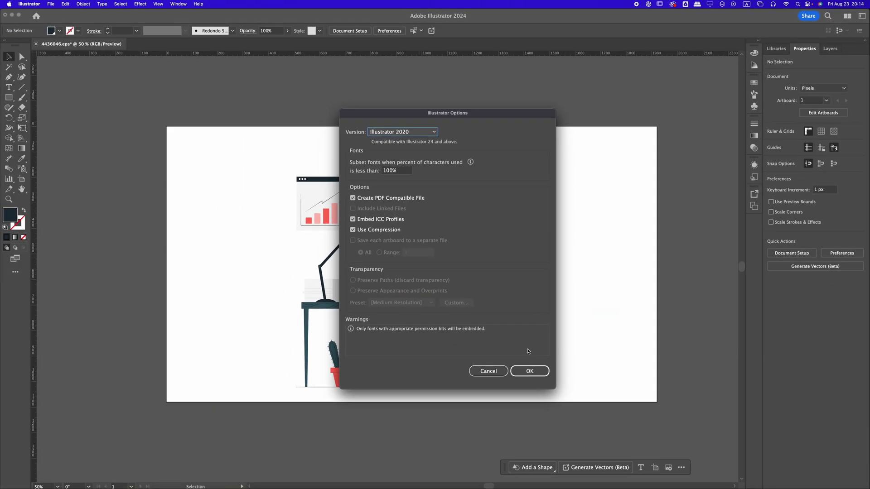
click(529, 372)
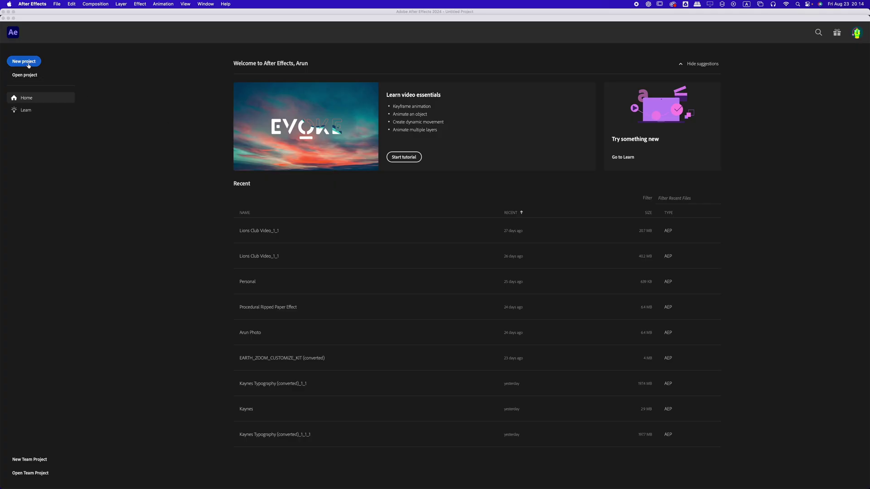
In After Effects, start a new project and import Tutorial.ai as Composition - Retain Layer Sizes with Create Composition enabled
click(24, 61)
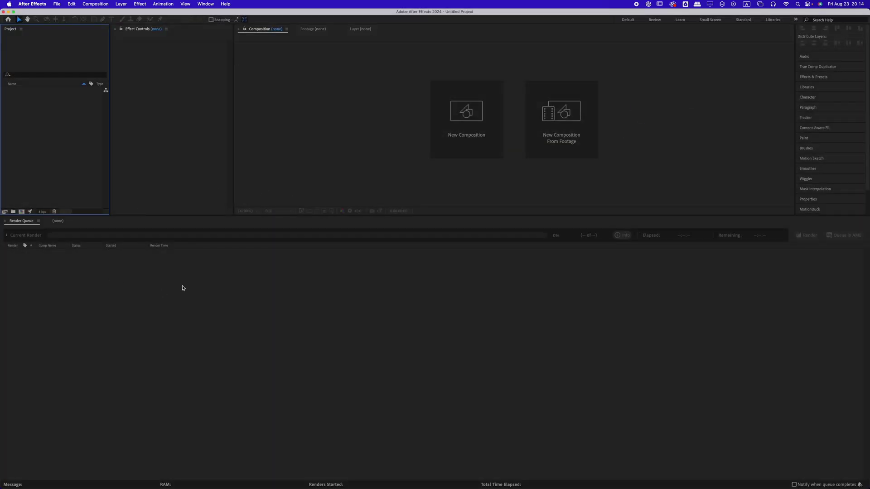
right_click(38, 108)
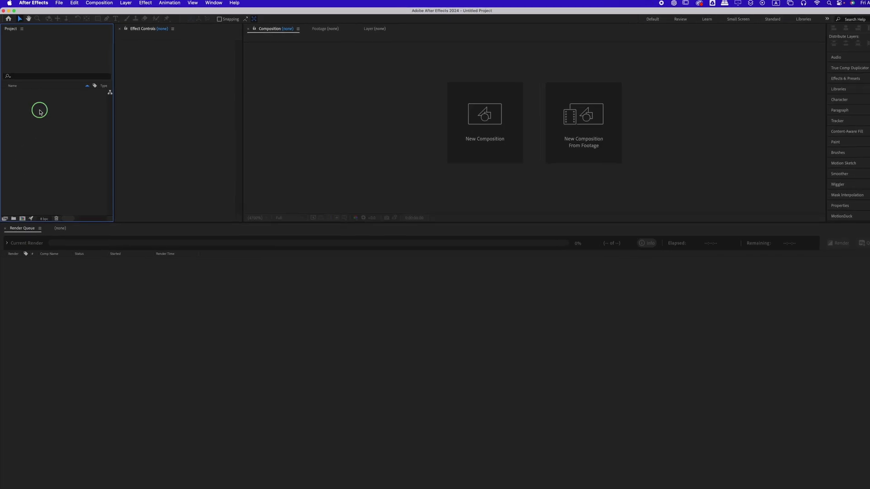
mouse_move(65, 146)
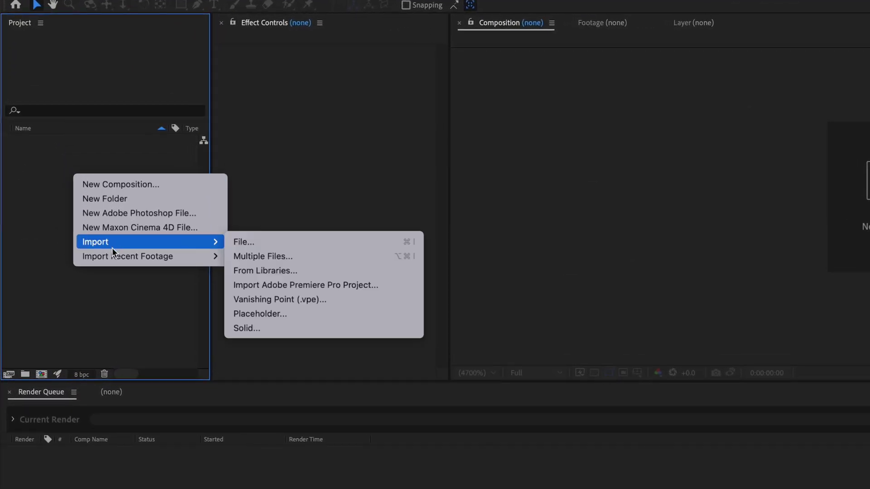
click(278, 246)
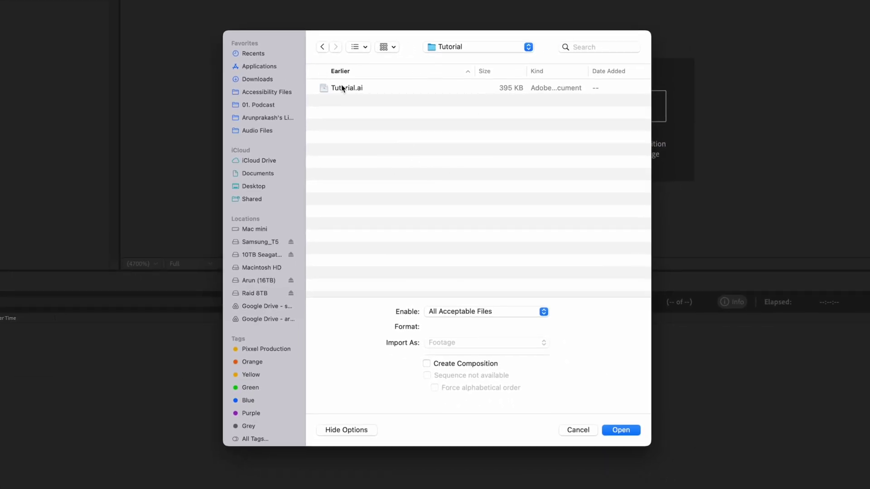
click(343, 88)
click(501, 343)
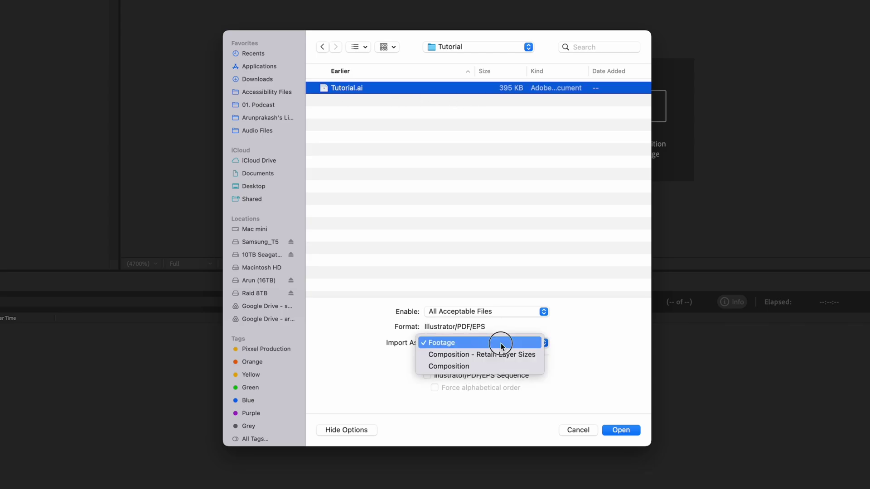
click(468, 356)
click(427, 363)
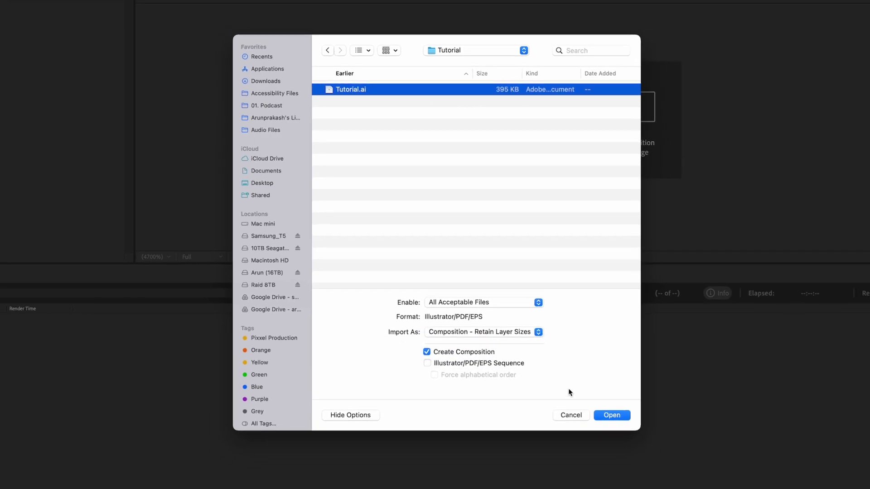
click(620, 430)
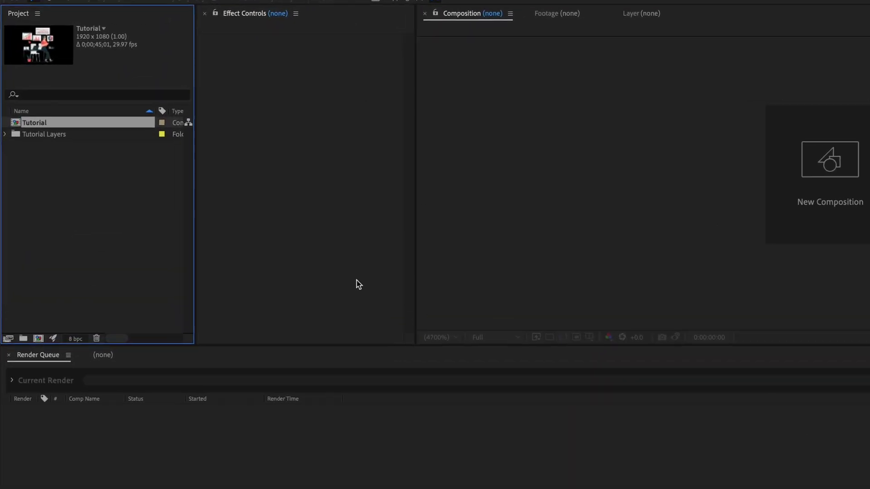
Open the imported Tutorial composition in the timeline
click(66, 172)
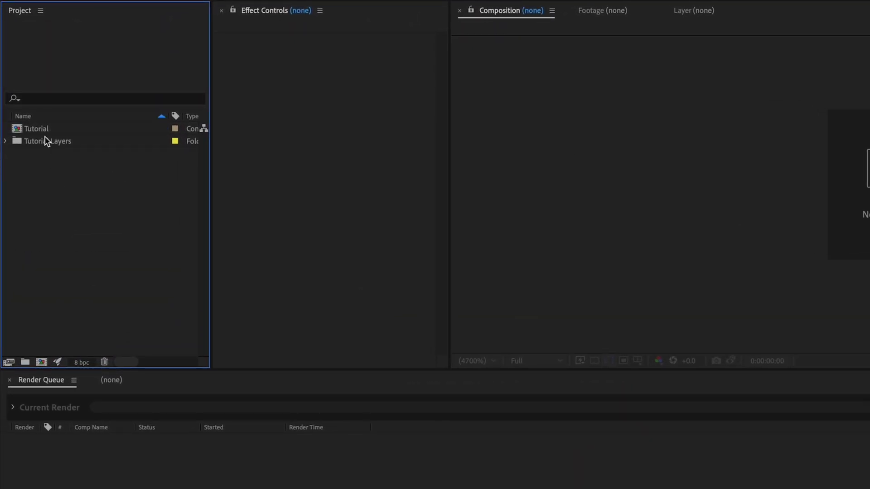
click(35, 130)
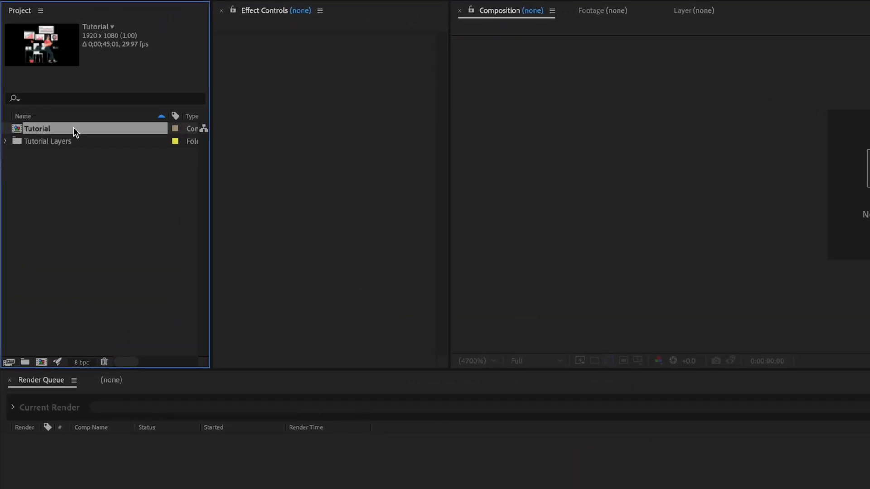
double_click(30, 130)
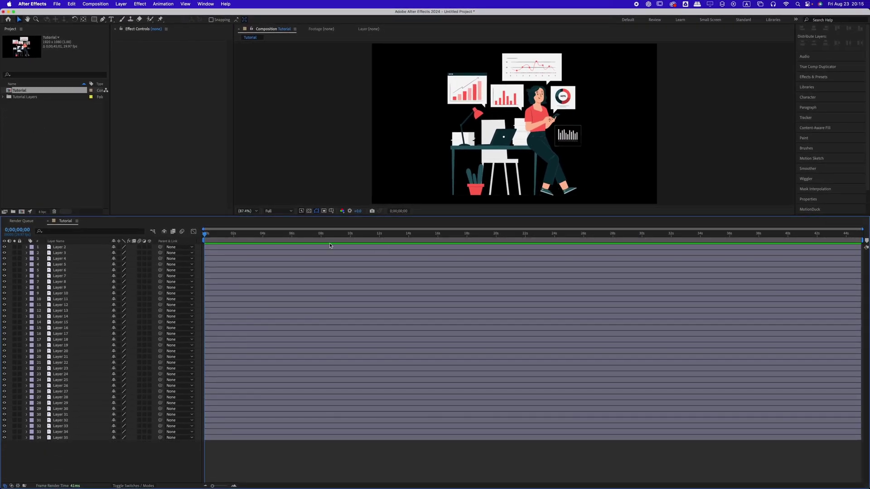
drag(78, 454, 85, 239)
click(103, 471)
Create a white 1920 × 1080 solid named Background, place it beneath all other layers and lock it
right_click(172, 446)
mouse_move(196, 401)
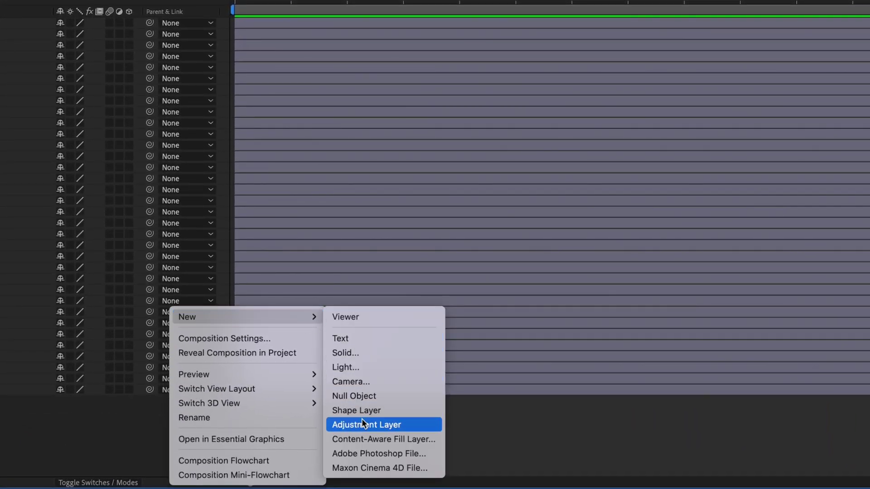
click(345, 353)
text(Back)
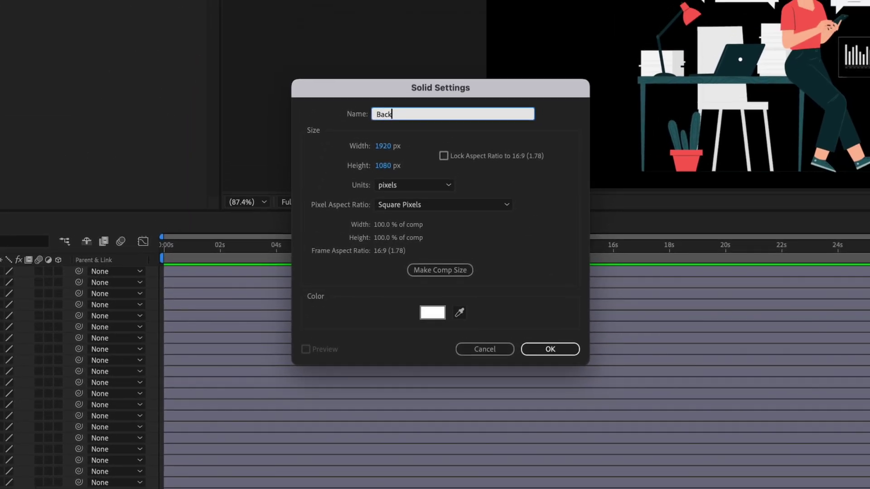
click(435, 318)
drag(326, 199, 235, 128)
click(571, 150)
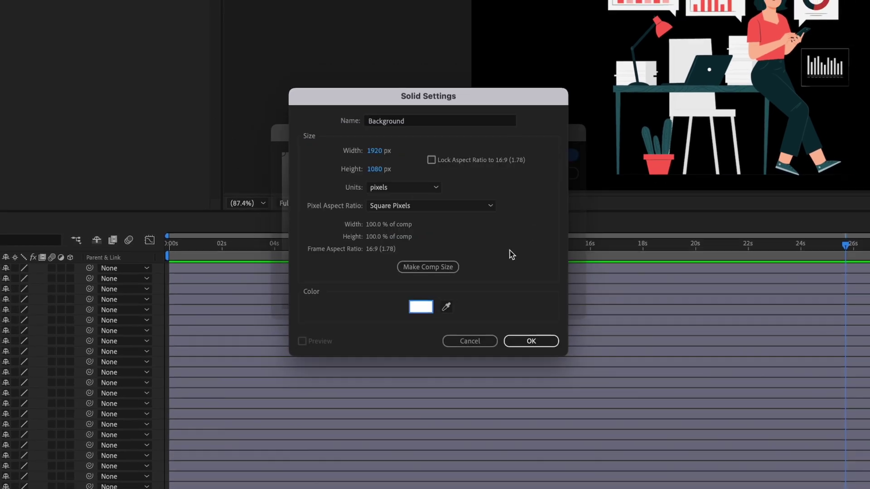
click(549, 349)
drag(97, 248, 98, 446)
click(19, 444)
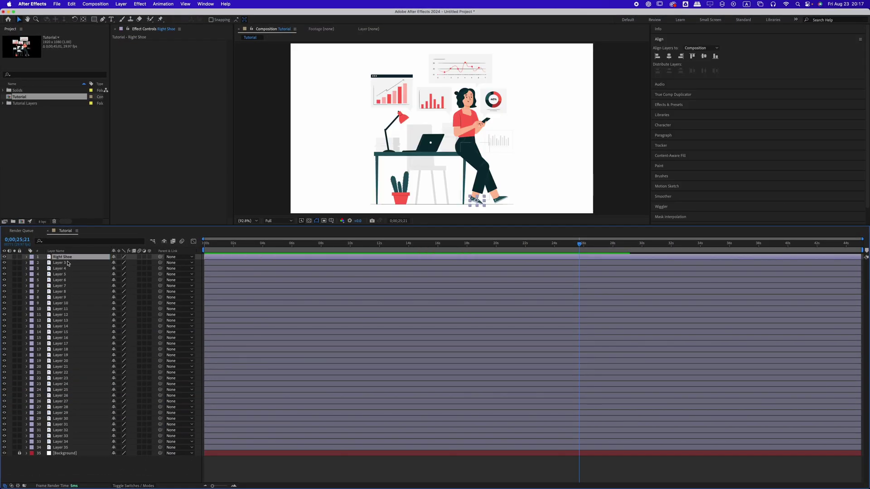
Rename Layer 3 as Right Leg, Layer 4 as Hip and Layer 5 as Left Shoe
click(68, 263)
key(Return)
text(Right Leg)
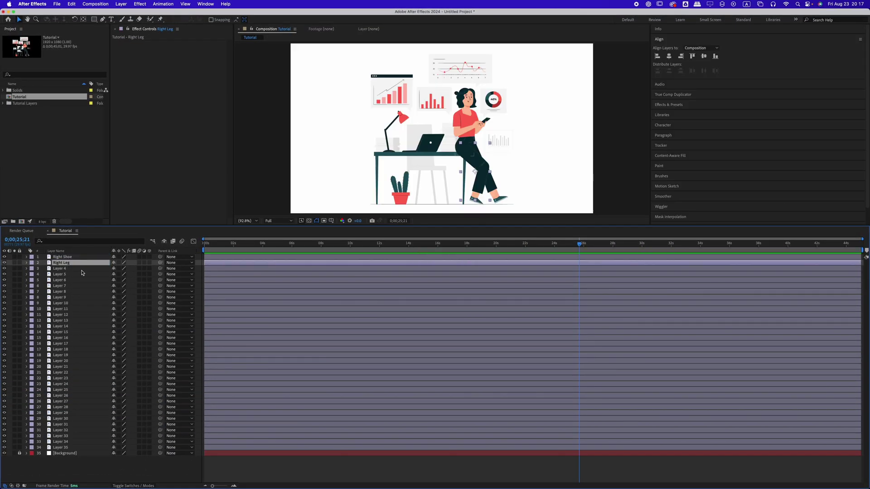
click(78, 268)
key(Return)
text(Hip)
click(14, 274)
click(14, 274)
click(72, 274)
key(Return)
text(Left Shoe)
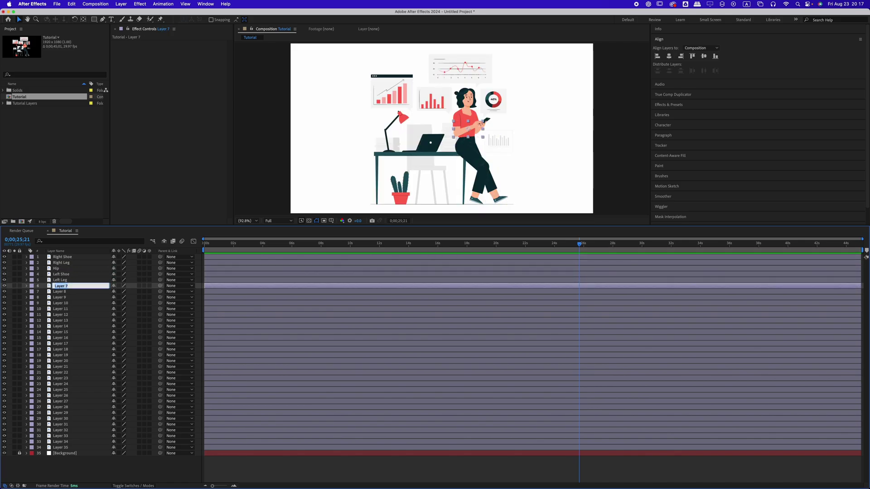
Rename Layer 7 as Right Hand, Layer 8 as Body and Layer 9 as Left Hand
text(Right Hand)
key(Tab)
text(Body)
key(Tab)
text(Left Hand)
key(Tab)
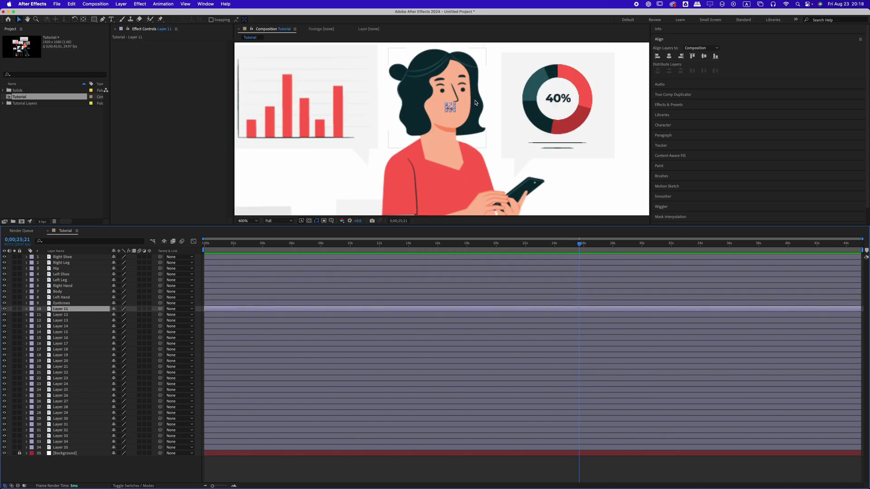
Rename Layer 13 as Eye Lid and Layer 14 as Eye balls
click(94, 321)
key(Return)
text(Eye Lid)
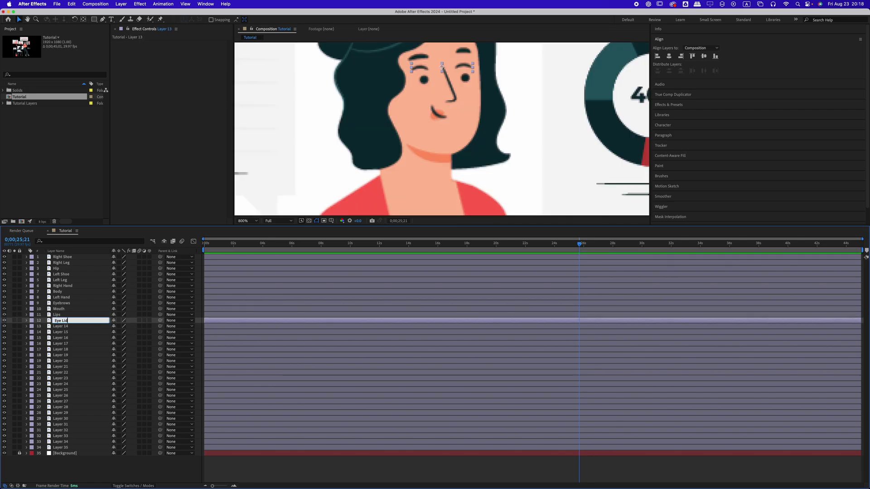
click(94, 327)
key(y)
key(space)
key(s)
key(Return)
text(Eye balls)
key(Return)
Rename Layer 15 as Head, Layer 16 as Laptop and Layer 17 as Table Lamp
click(78, 337)
click(26, 326)
key(shift+slash)
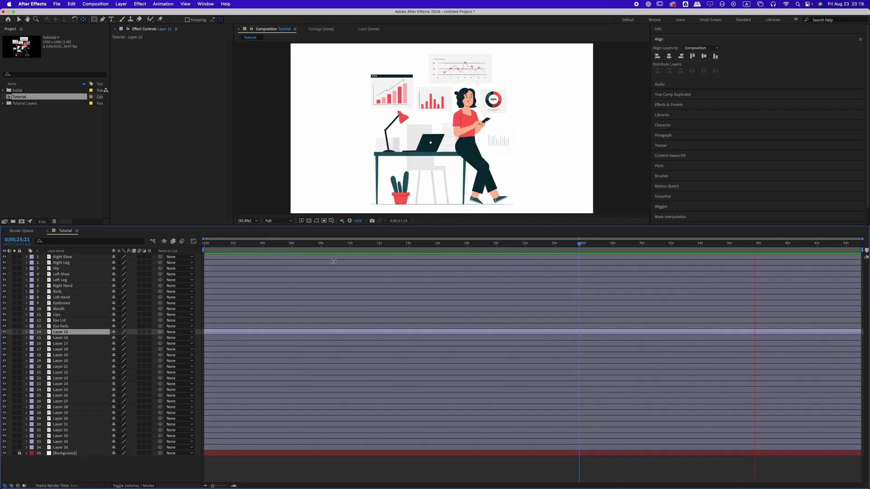
click(78, 337)
click(78, 332)
click(316, 220)
click(78, 338)
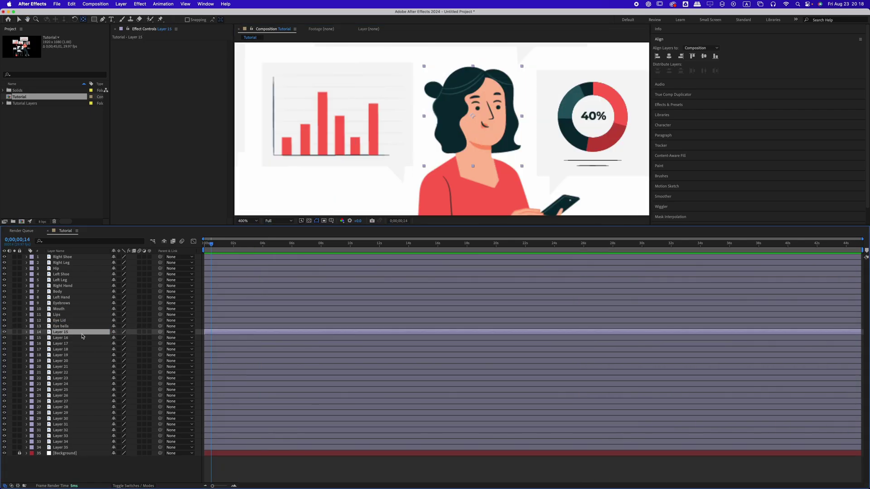
key(shift+/)
key(ctrl+Down)
key(Return)
text(Table Lam)
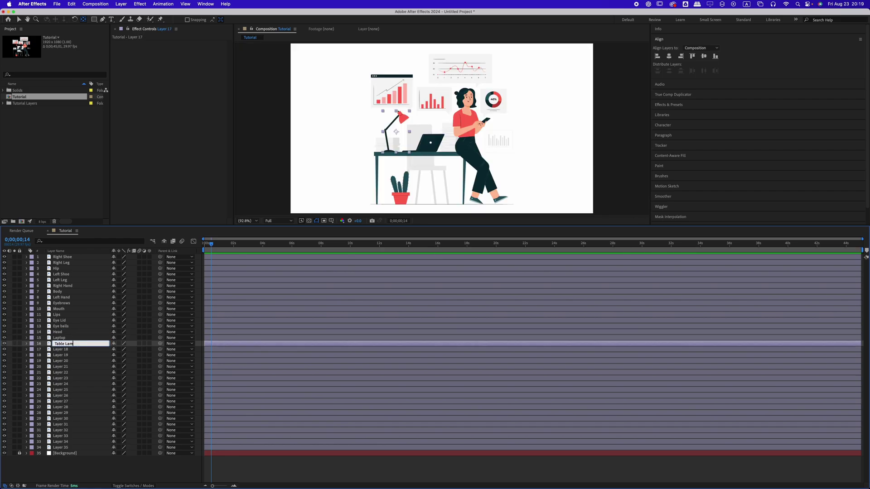
text(p)
key(Return)
Rename Layer 18 as Table and the donut chart on Layer 19 as Metric 01
key(ctrl+Down)
key(Return)
text(Table)
key(Return)
key(ctrl+Down)
key(Return)
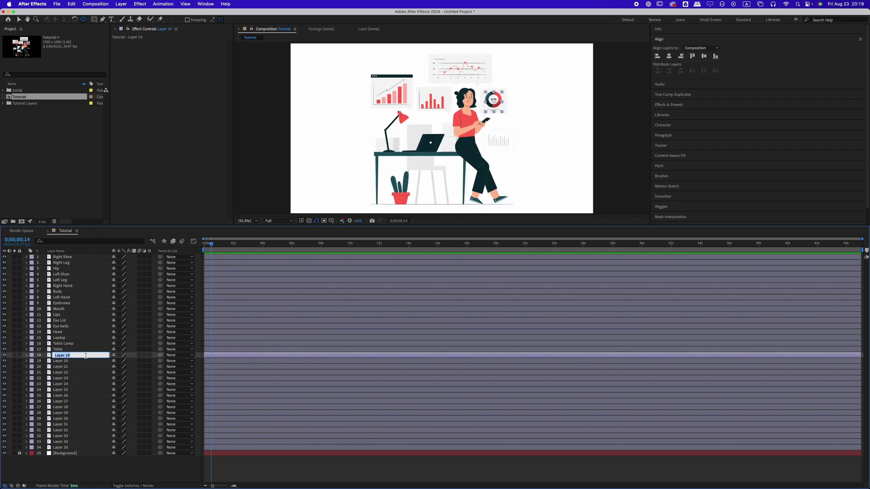
text(Metric 01)
key(Return)
Rename Layer 20 as Metric 01 BG and Layer 21 as Metric 02
key(ctrl+Down)
key(Return)
text(Metric 01 B)
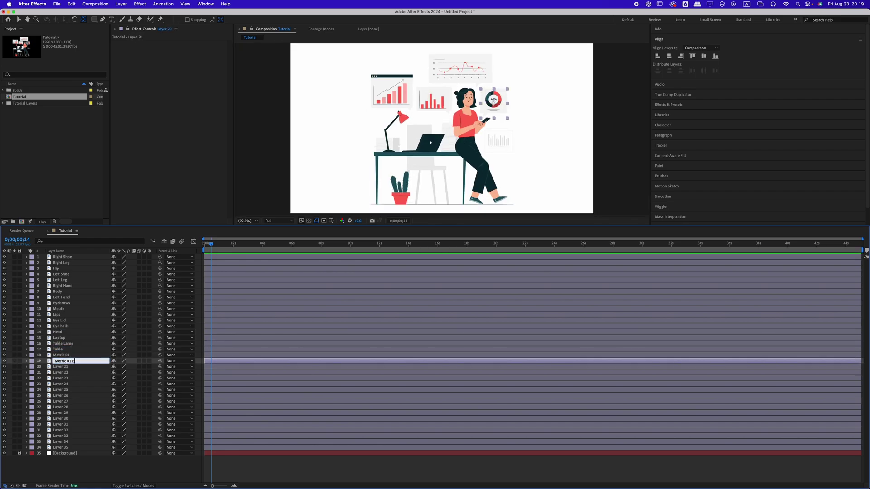
text(G)
key(Return)
key(ctrl+Down)
key(Return)
text(Metric 02)
key(Return)
Rename Layer 22 as Metric 02 BG and Layer 23 as Metric 03
key(ctrl+Down)
key(Return)
text(Metric)
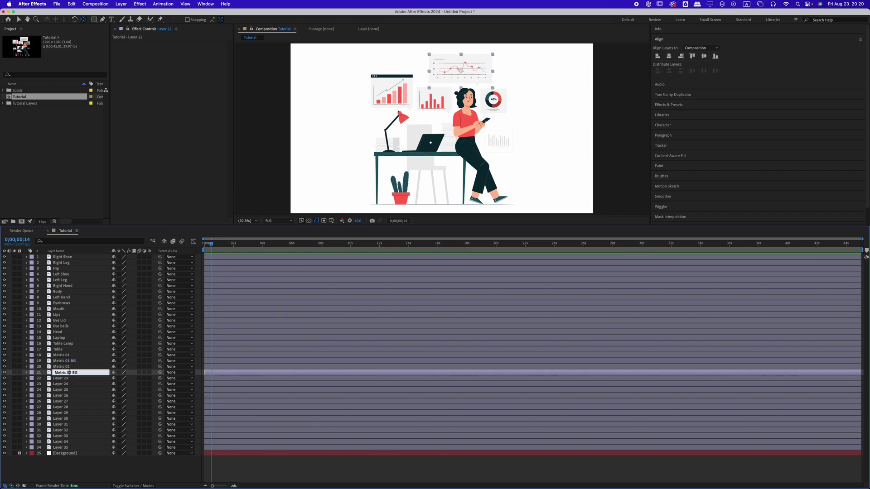
key(Return)
key(ctrl+Down)
key(Return)
text(Metric 03)
key(Return)
Rename Layer 24 as Metric 03 BG and Layer 25 as Metric 04
key(ctrl+Down)
key(Return)
text(Metric 03 BG)
key(Return)
key(ctrl+Down)
key(Return)
text(Metric 04)
key(Return)
Rename Layer 26 as Metric 04 BG and Layer 27 as Floor
key(ctrl+Down)
key(Return)
text(Metric 0)
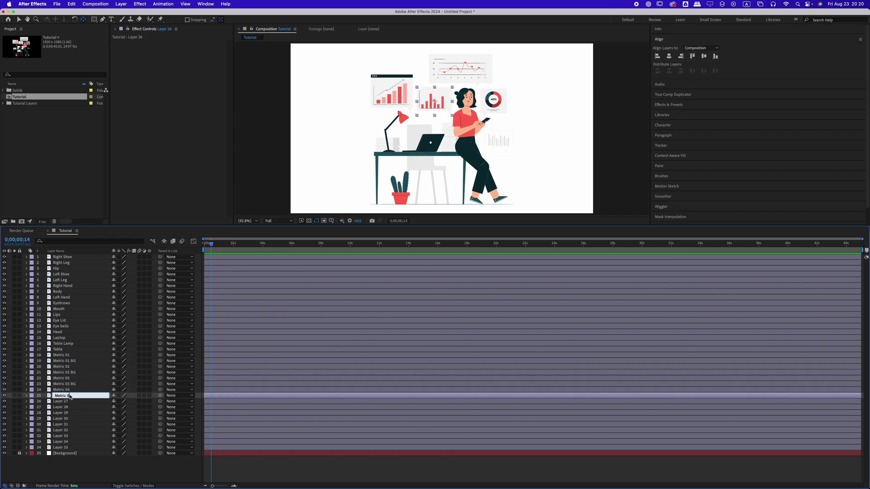
text(4 BG)
key(Return)
key(ctrl+Down)
key(Return)
text(Floor)
key(Return)
Rename Layer 28 as Pot and Layer 29, the small middle cactus, as Cactus 02
key(ctrl+Down)
key(Return)
text(Pot)
key(Return)
key(ctrl+Down)
key(Return)
text(Cactus02)
key(Return)
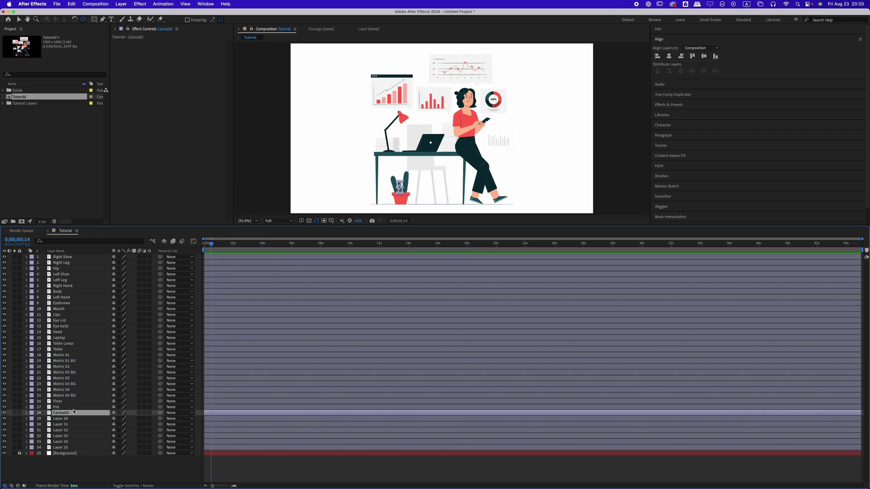
key(Return)
text(Cactus 02)
key(Return)
Move Cactus 02 one layer down, and name the layers above and below it Cactus 01 and Cactus 03
drag(72, 412, 67, 422)
key(super+Up)
key(Return)
text(Cactus 01)
key(Return)
key(super+Down)
key(super+Down)
key(Return)
text(Cactus 03)
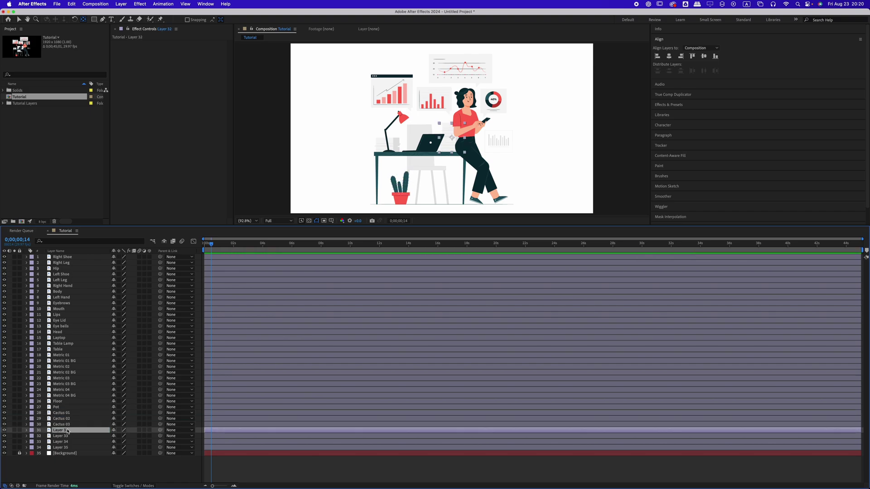
Name the background metric layer BG Metric 01 and move it below the two book layers
text(BG Metric 01)
key(Return)
key(ctrl+Down)
key(Return)
text(Books)
key(Return)
key(ctrl+Down)
key(Return)
text(B)
click(76, 431)
drag(76, 431, 73, 444)
Rename the two book-stack layers Books 01 and Books 02
click(81, 432)
key(Return)
text(Books 01)
key(Return)
key(super+Down)
key(Return)
text(Books 02)
Rename Layer 35 as Chair
click(71, 448)
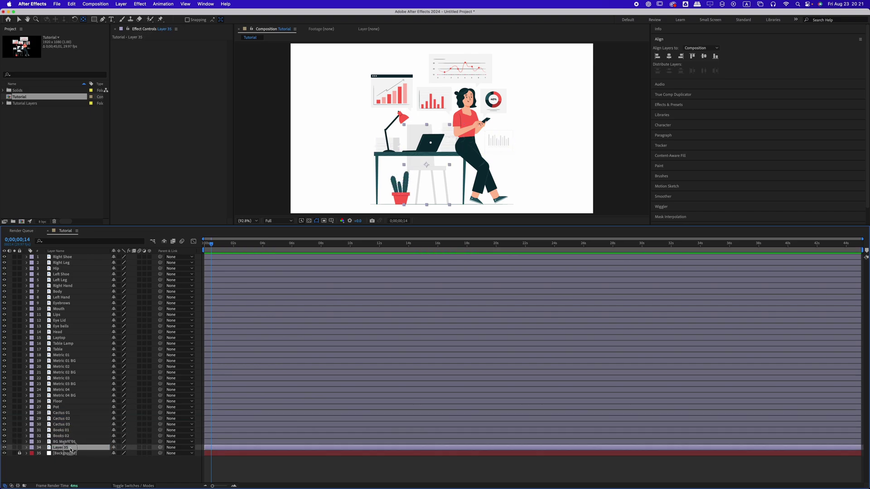
text(Chair)
key(Return)
key(F2)
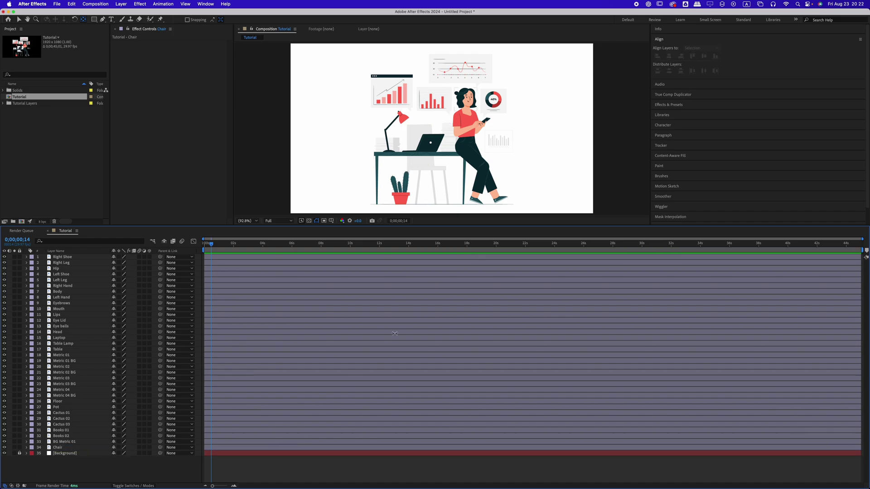
Show the Right Shoe layer's Position, Scale, Rotation, Opacity and Anchor Point properties one after another
click(85, 258)
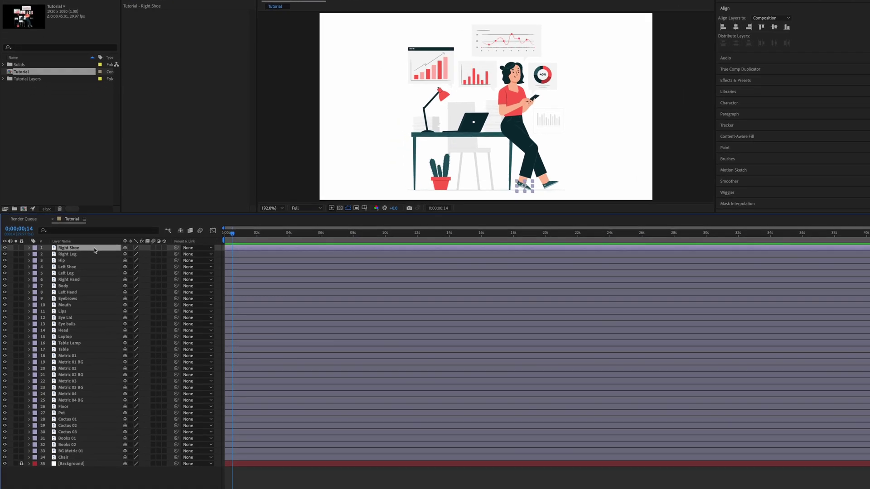
key(p)
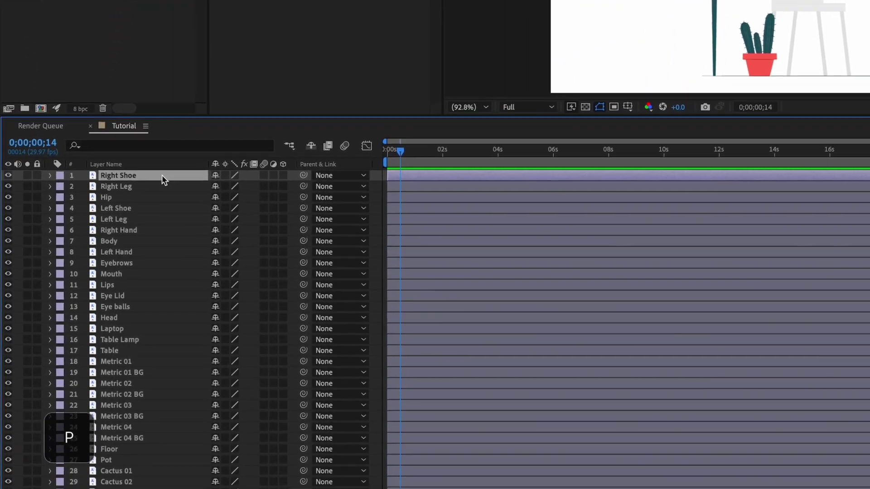
key(s)
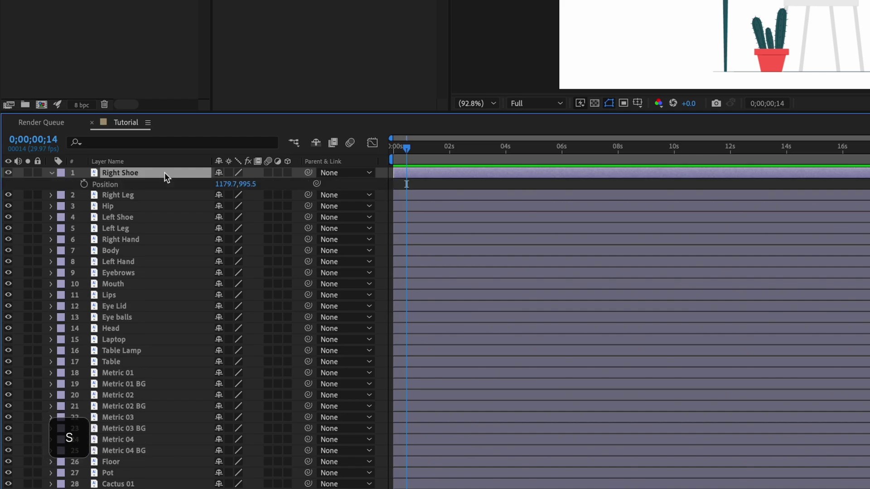
key(r)
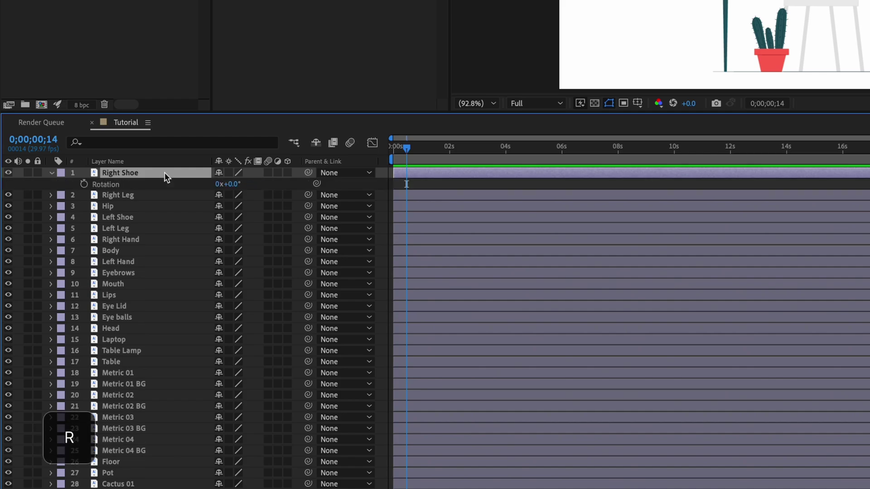
key(t)
key(t)
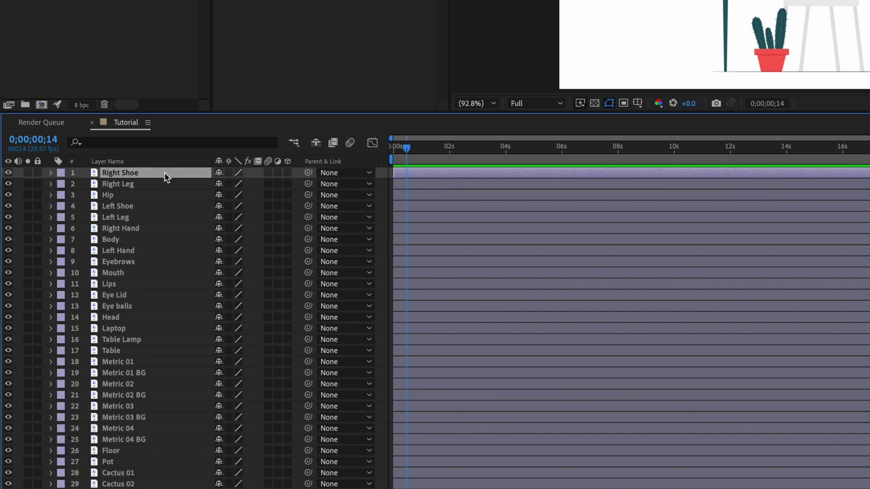
key(a)
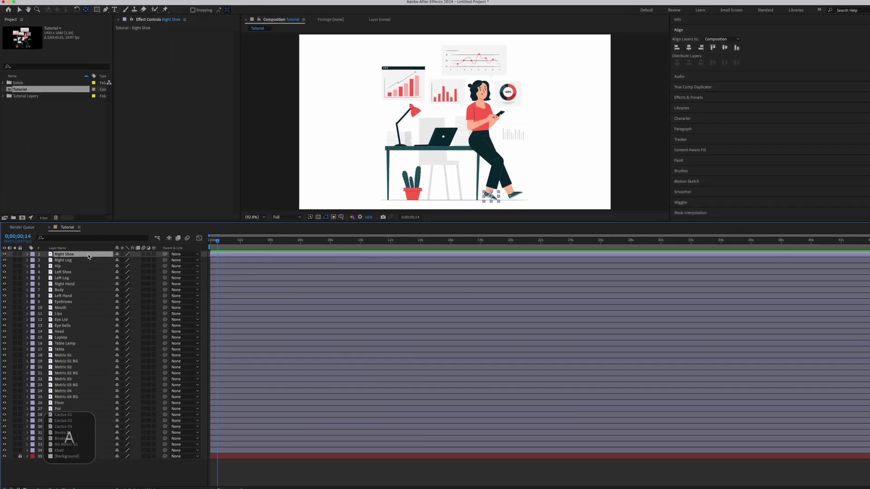
key(F9)
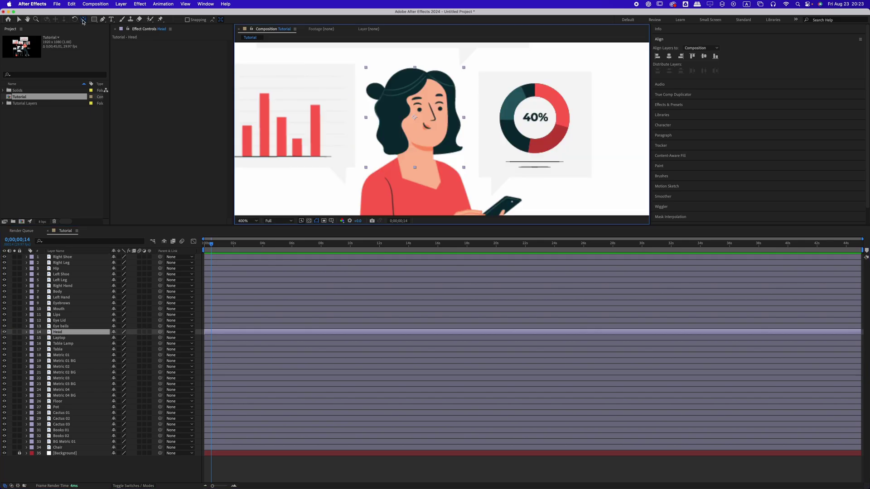
Move the Head layer's anchor point down to the neck and parent Head to Body
key(y)
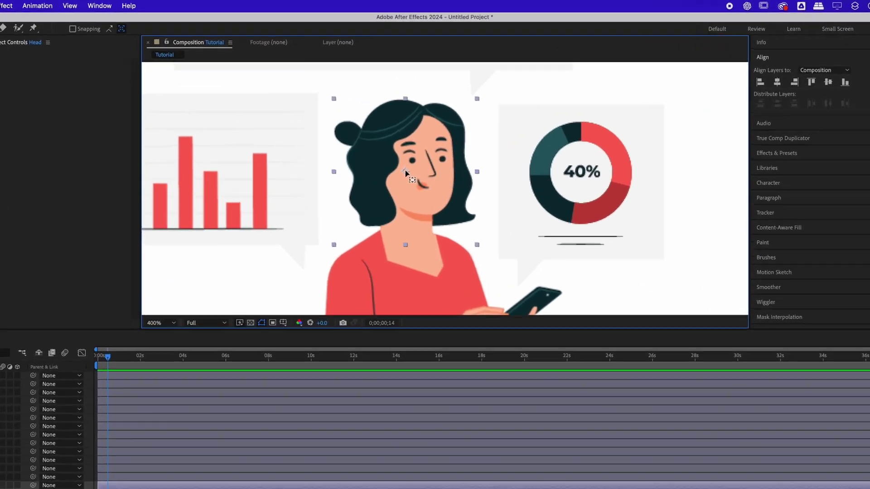
drag(414, 118, 414, 153)
drag(394, 295, 398, 306)
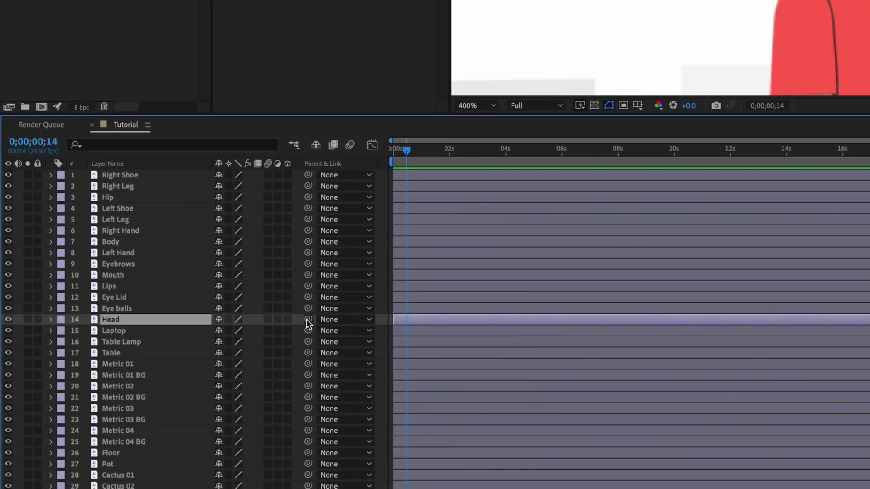
drag(287, 339, 123, 265)
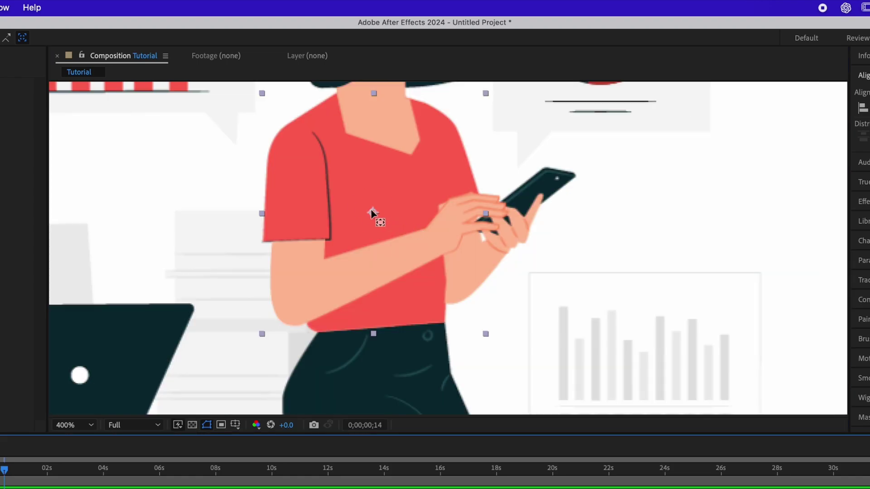
Place the Body layer's anchor point at the waist and the leg layers' anchor points at the hip
drag(370, 213, 381, 335)
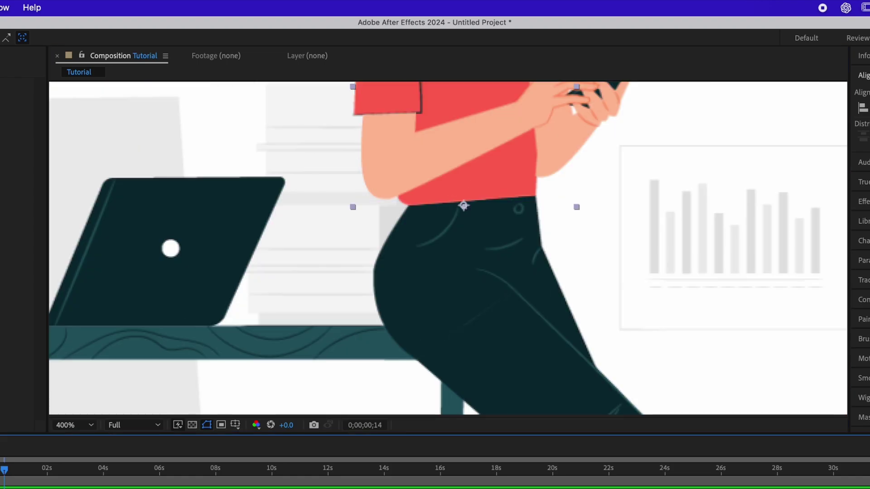
click(450, 277)
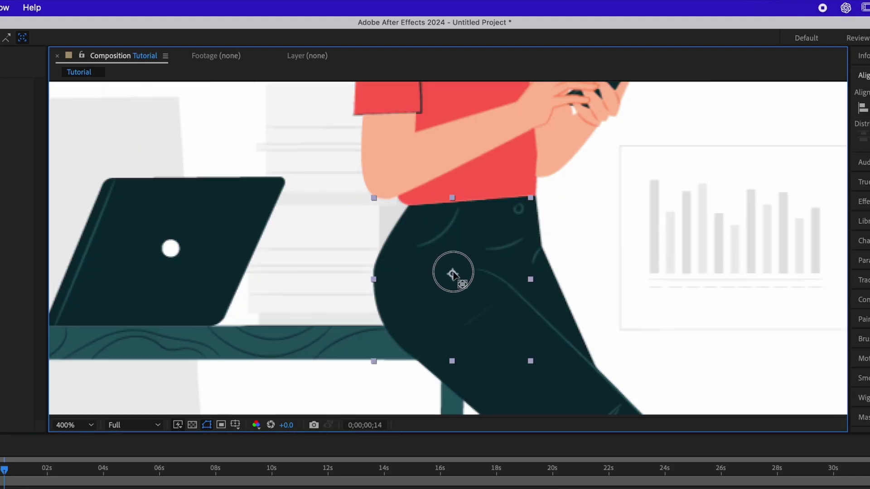
scroll(453, 271, down, 5)
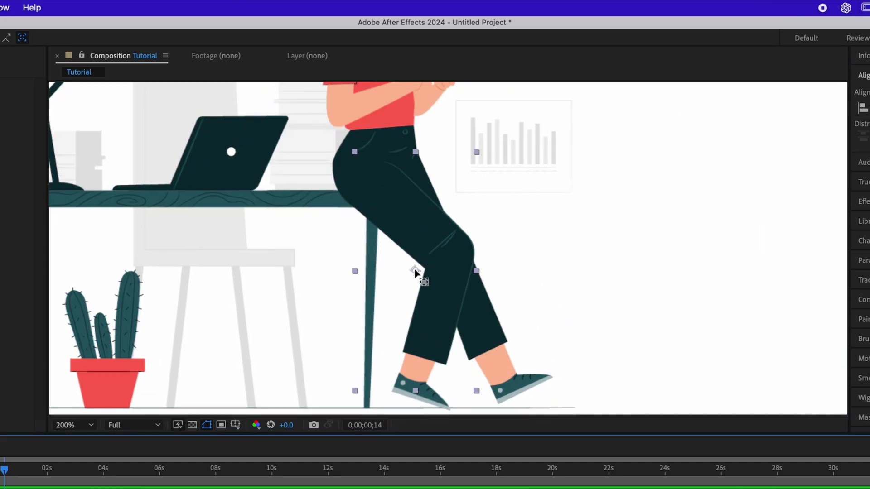
drag(415, 270, 363, 165)
drag(495, 196, 431, 168)
drag(391, 232, 340, 136)
drag(394, 143, 495, 302)
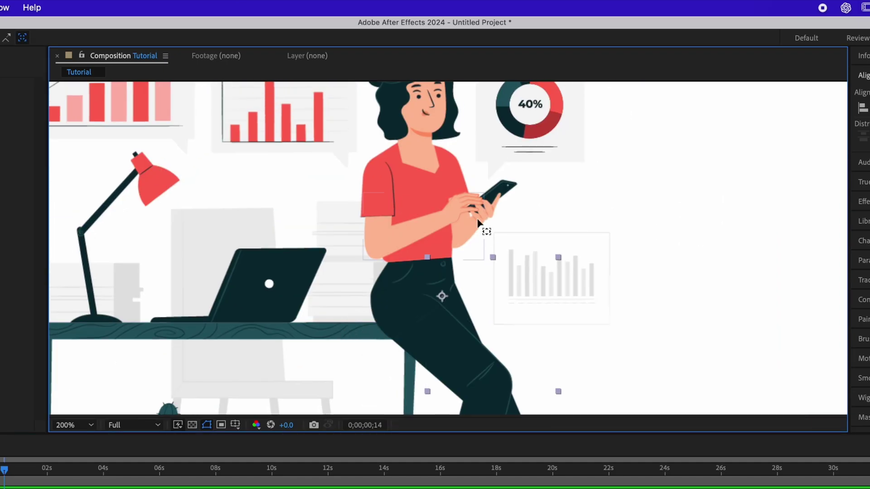
Reposition the hand layers' anchor points at the upper joints of the arms
click(480, 218)
drag(482, 216, 454, 183)
drag(455, 185, 448, 252)
Move the Laptop layer's anchor point straight down to its base on the tabletop
drag(418, 195, 417, 197)
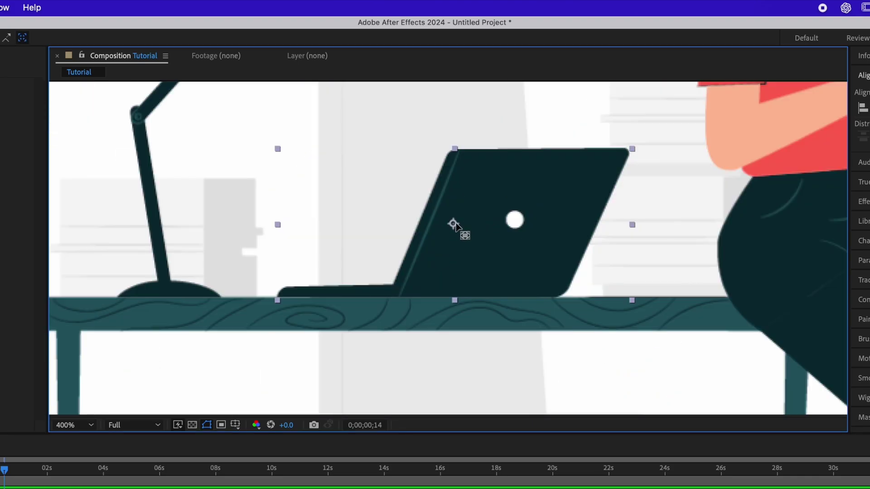
drag(455, 225, 452, 297)
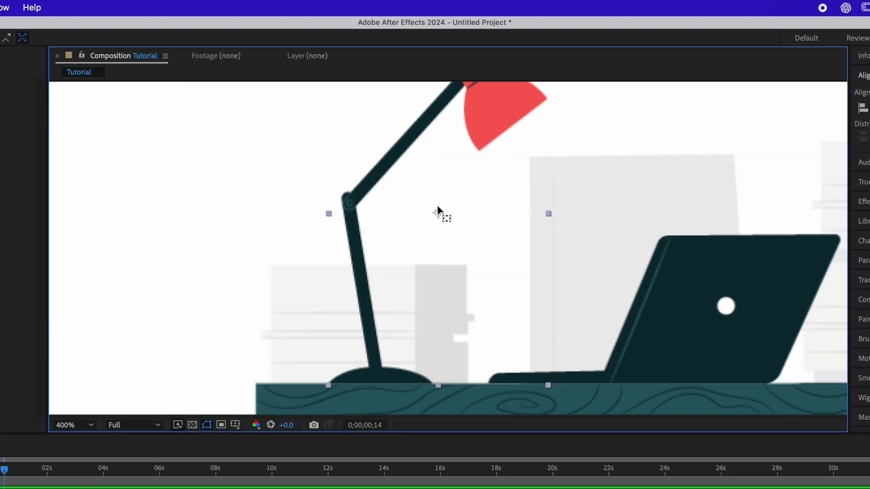
Place the Table Lamp's anchor point at its base and the three cactus layers' anchor points at the pot's rim
drag(443, 213, 378, 376)
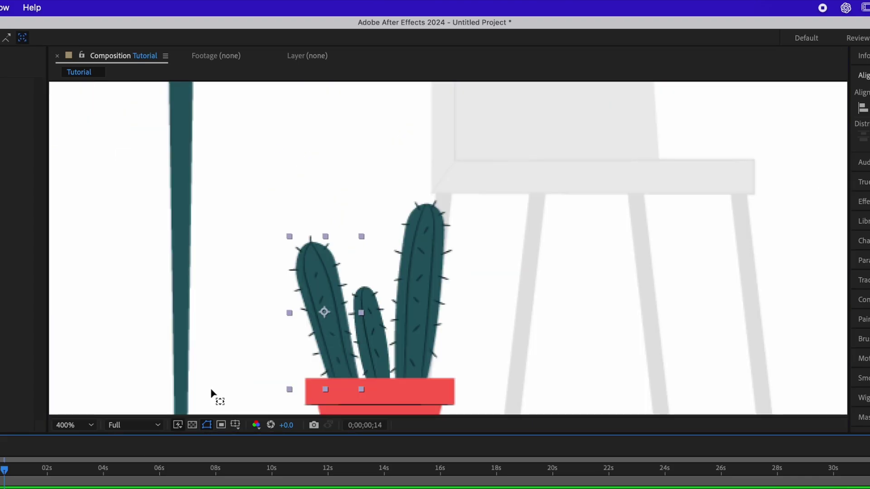
drag(331, 322, 342, 381)
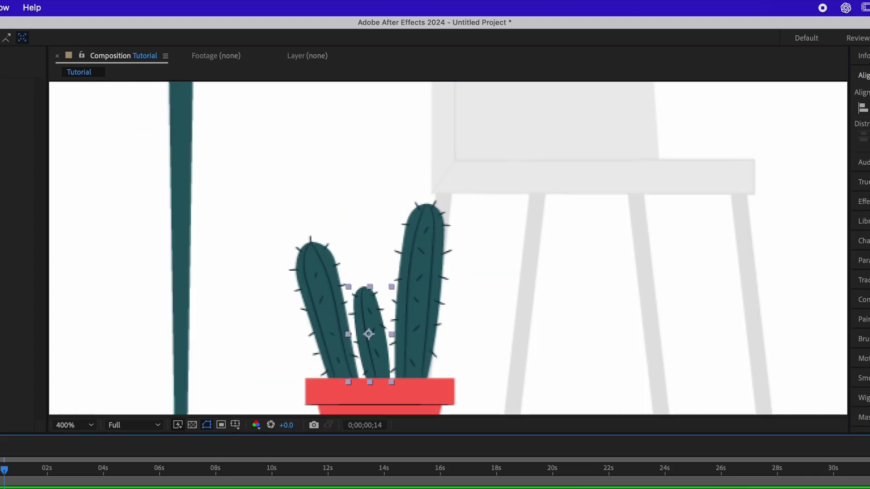
drag(368, 334, 382, 384)
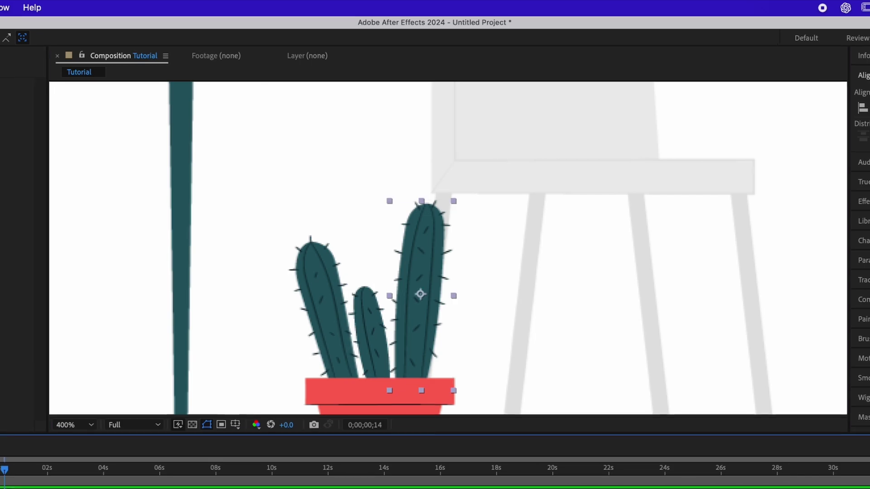
drag(420, 293, 419, 376)
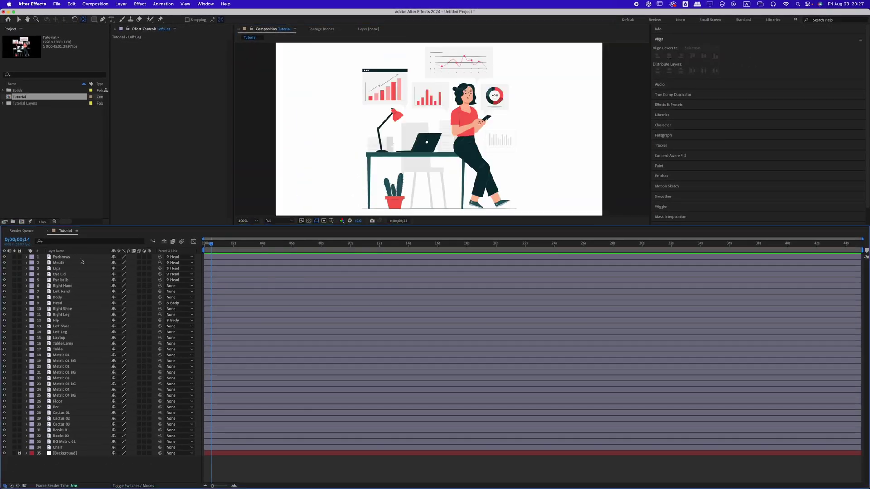
Pre-compose the character layers from Eyebrows through Left Leg, moving all attributes into the new composition
click(81, 257)
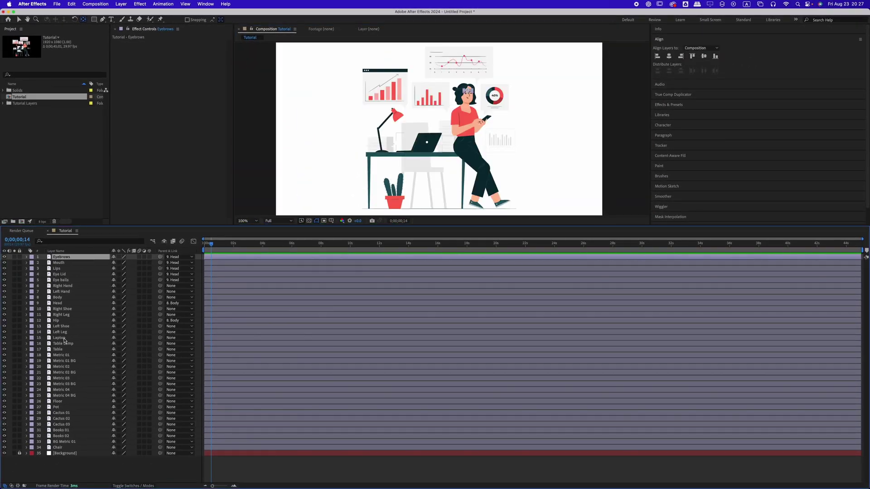
shift+click(94, 332)
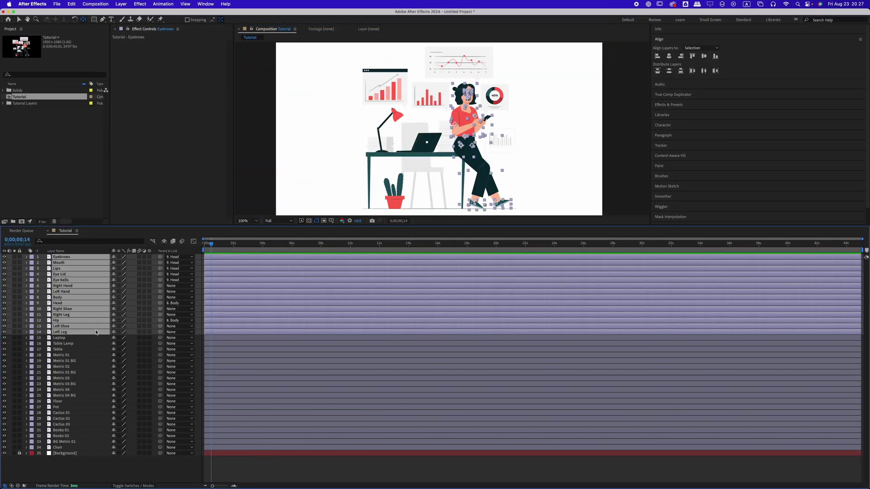
key(super+shift+c)
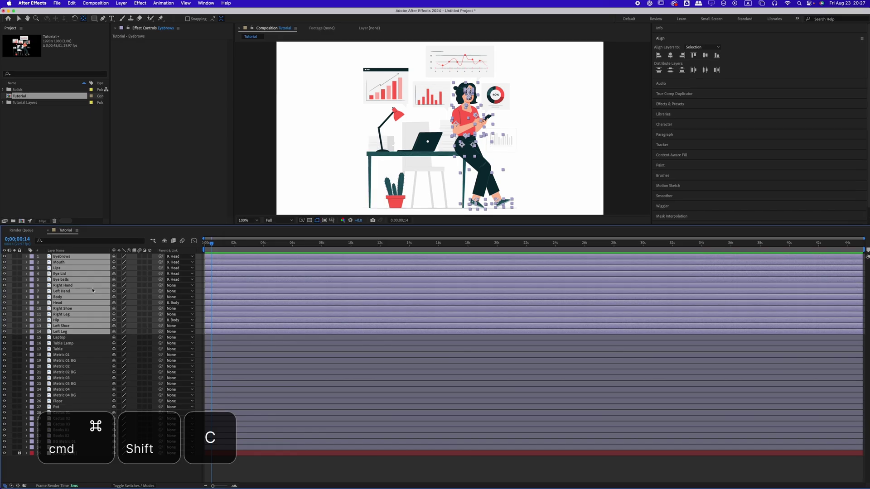
right_click(93, 290)
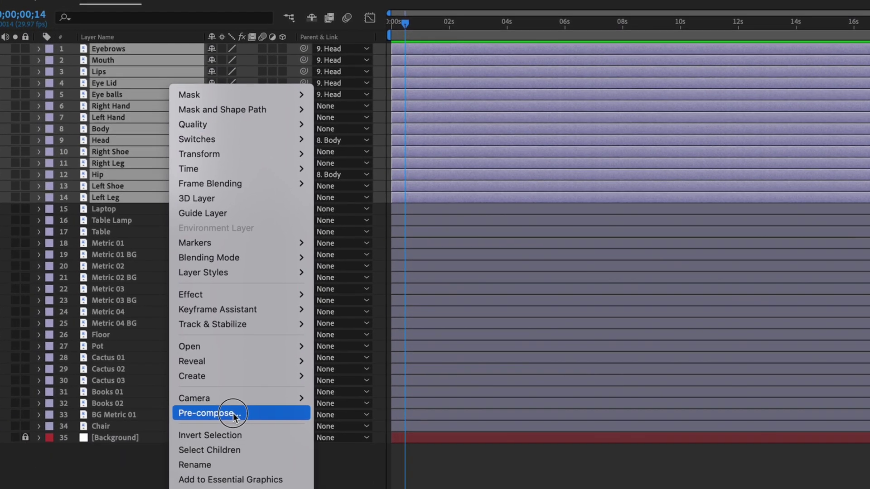
click(239, 396)
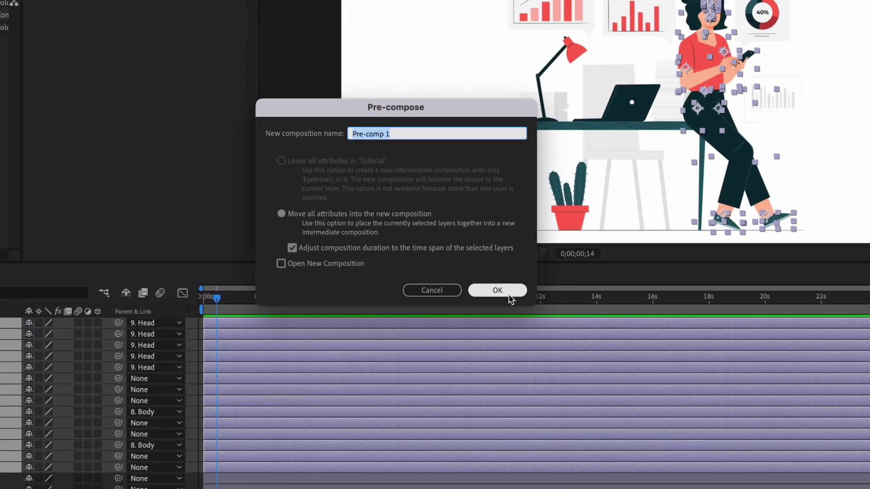
click(508, 294)
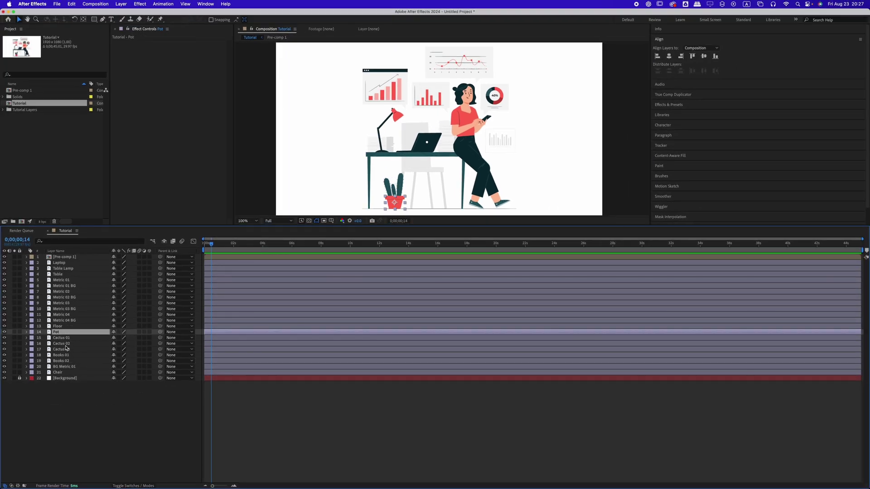
Pre-compose the Pot and the Cactus 01 to Cactus 03 layers into a composition named "Catcus Plant"
shift+click(66, 355)
shift+click(70, 349)
right_click(71, 349)
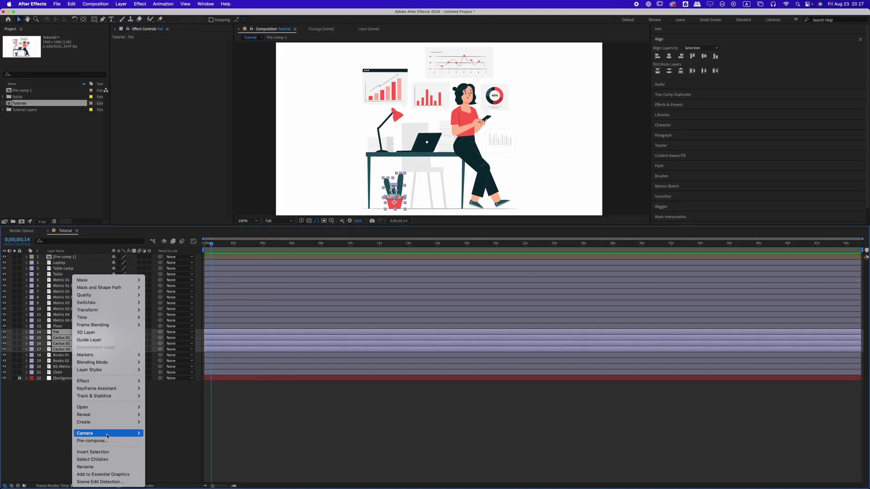
click(107, 441)
key(super+shift+c)
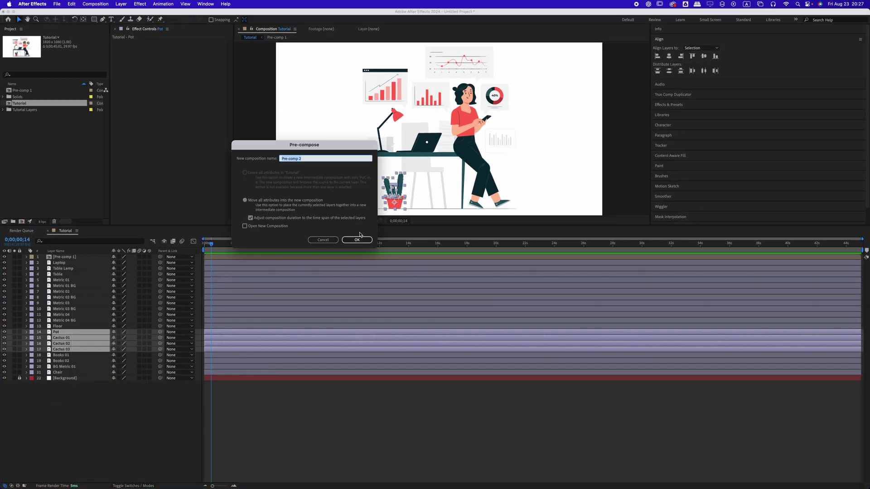
text(Catcus Plant)
key(Return)
click(408, 141)
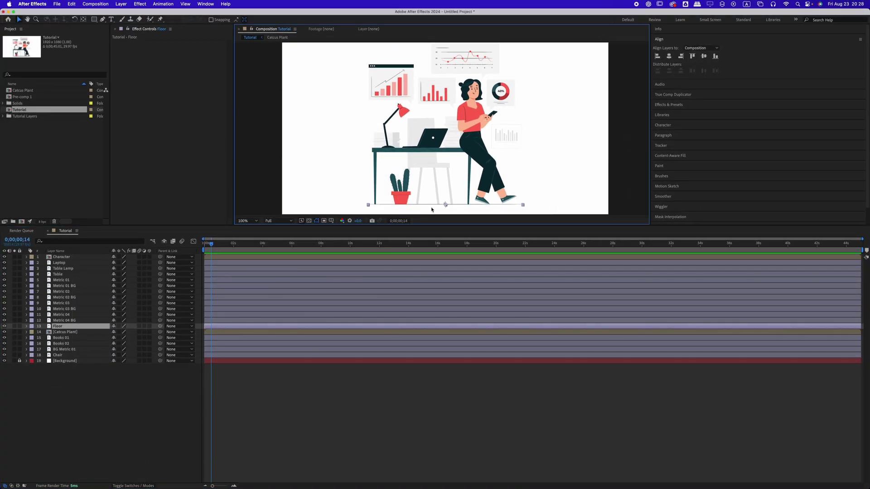
Solo the Table and Background layers so only the table shows against the background
drag(419, 228, 419, 241)
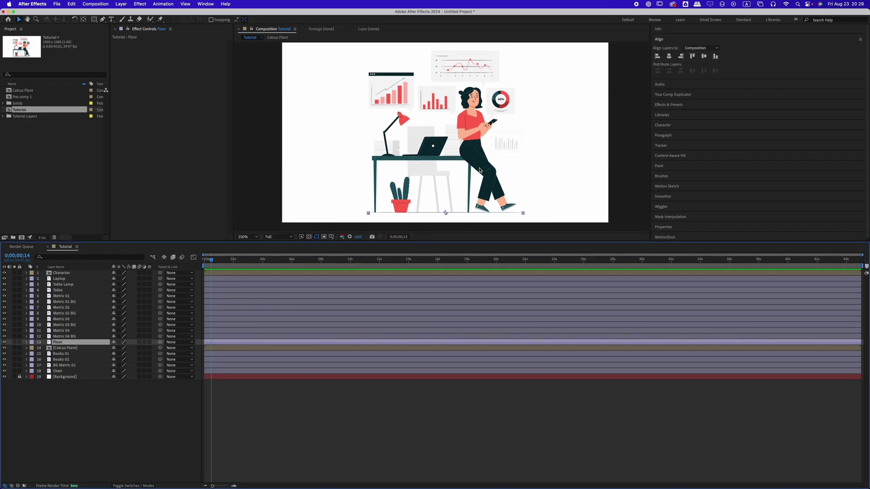
key(space)
drag(478, 155, 477, 159)
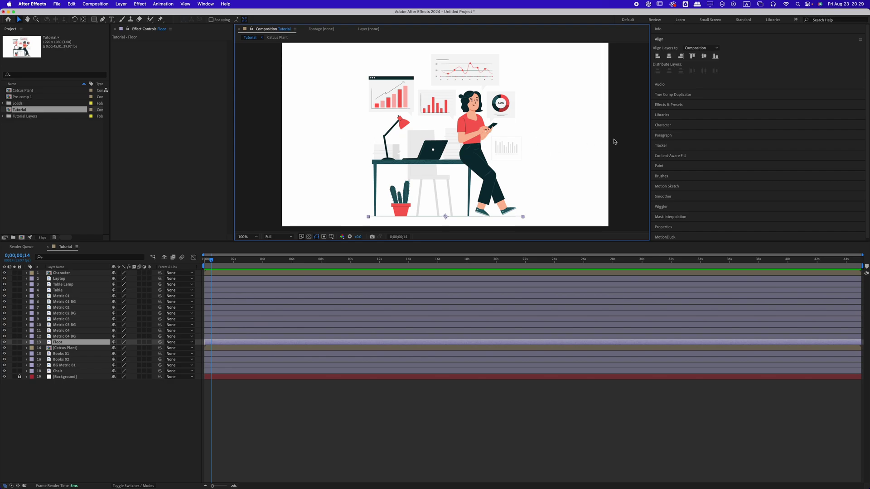
click(72, 325)
click(73, 290)
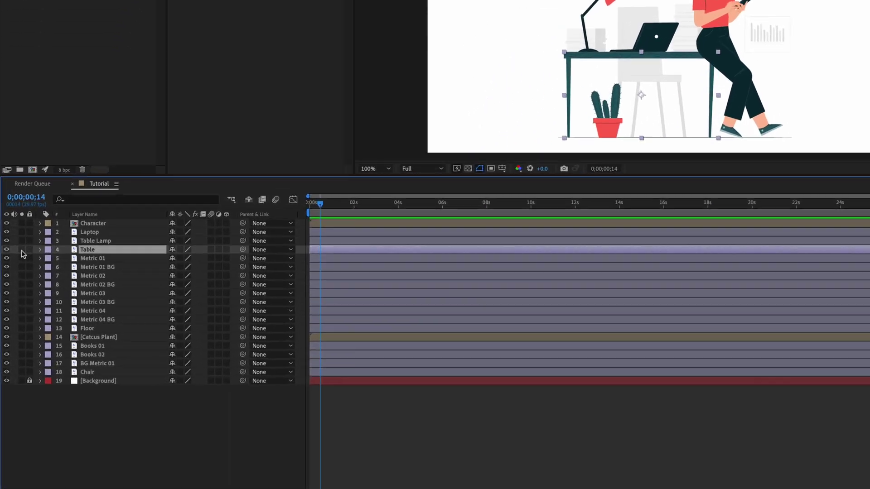
click(15, 289)
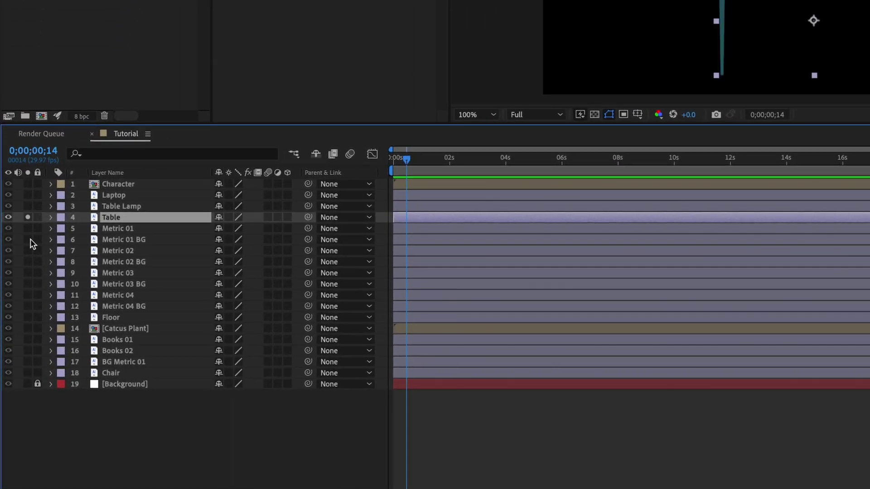
click(28, 372)
click(28, 384)
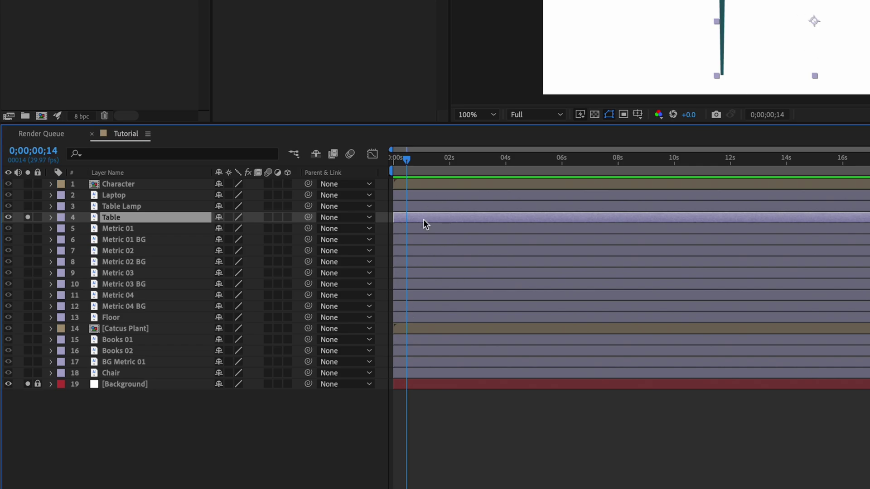
Set a Position keyframe on the Table layer at the 1-second mark
key(p)
drag(406, 163, 422, 166)
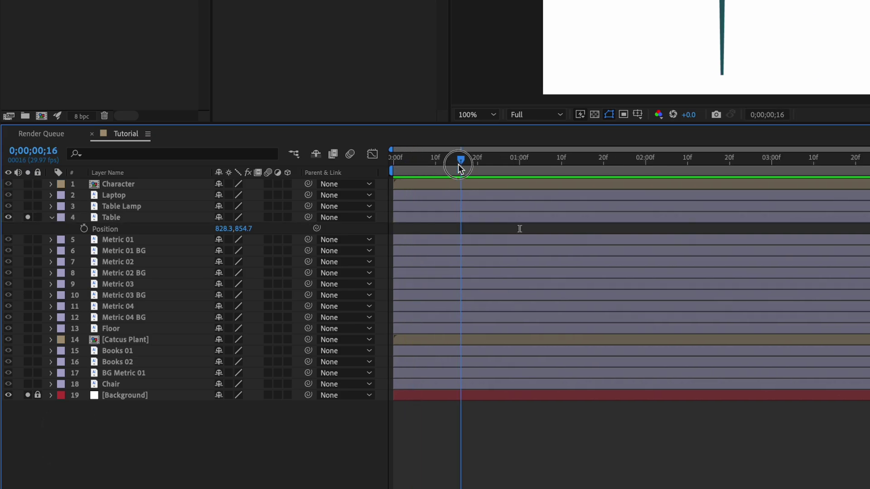
drag(460, 166, 520, 169)
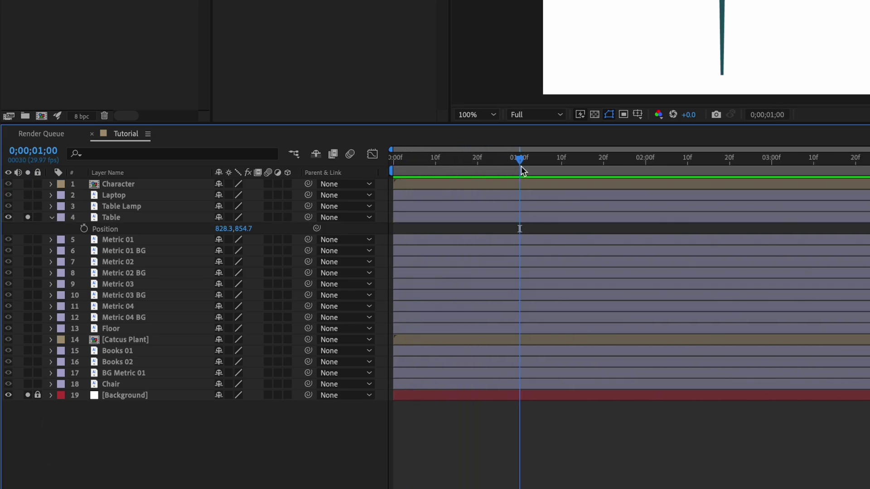
click(83, 229)
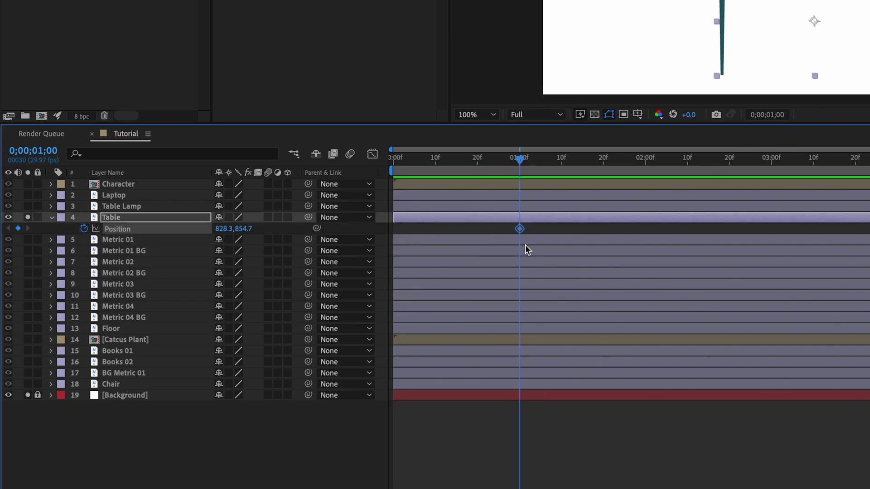
Set the Table's X position to -311.7 at frame 0, outside the frame's left edge, and preview the slide-in
click(395, 171)
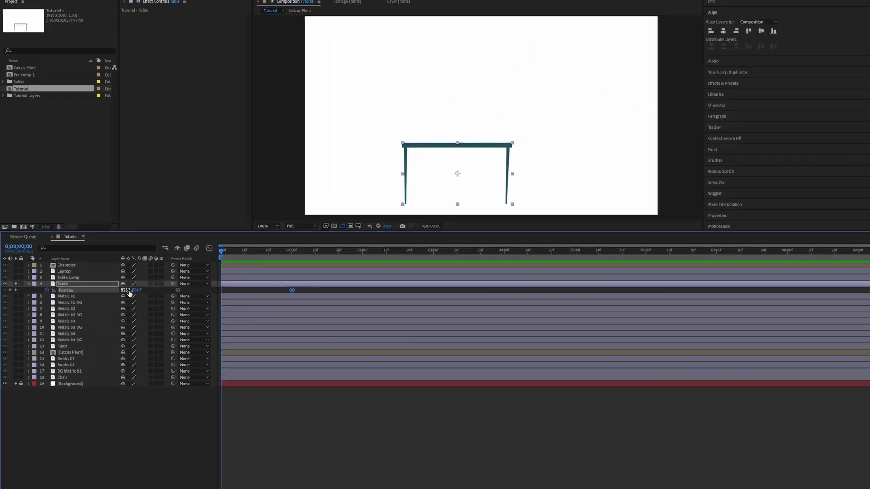
drag(224, 229, 173, 233)
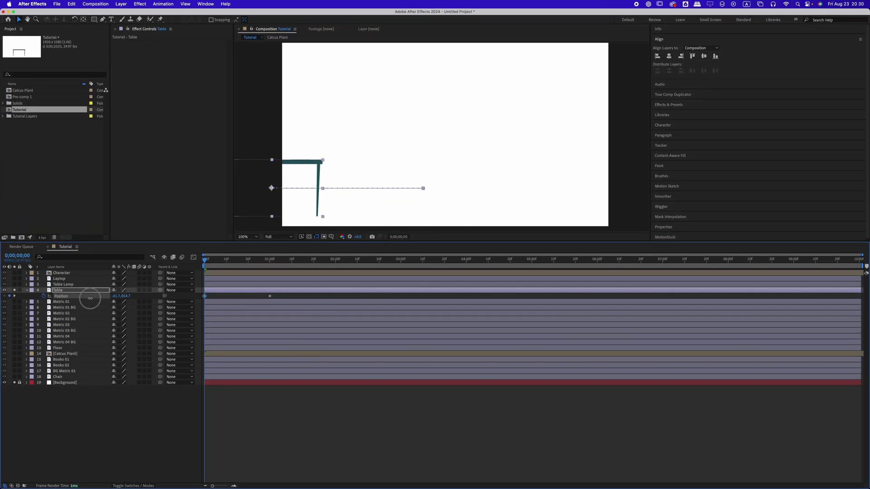
drag(90, 298, 84, 298)
key(space)
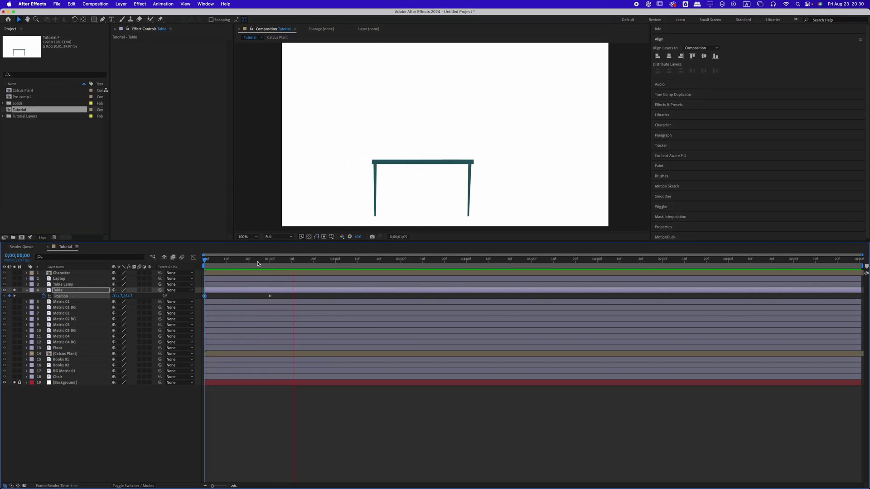
key(space)
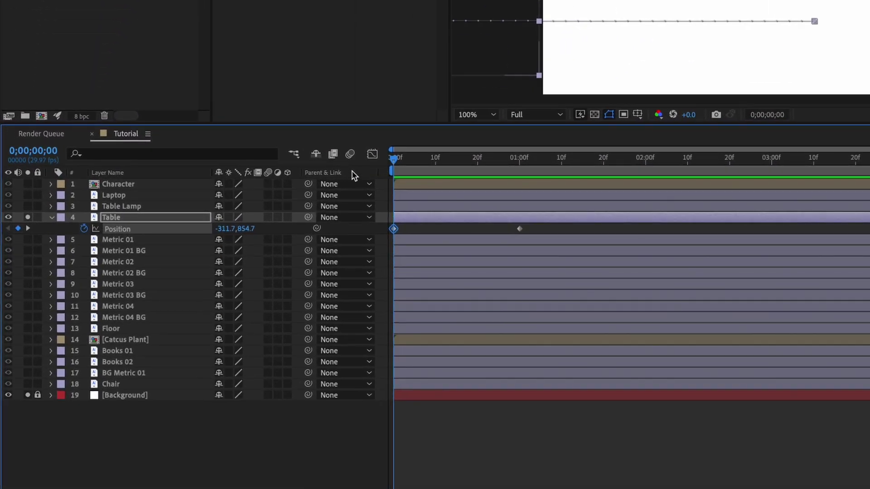
Turn on motion blur for the Table layer and apply Easy Ease to both of its Position keyframes
click(268, 218)
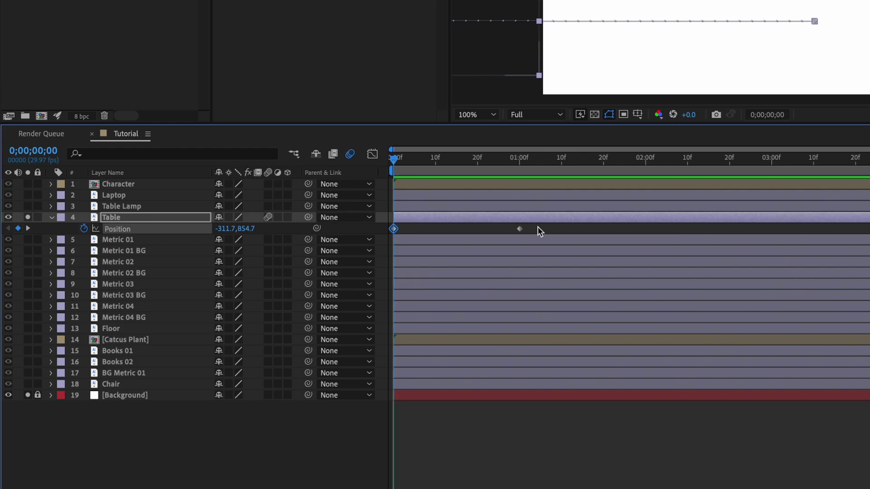
drag(537, 227, 393, 235)
key(F9)
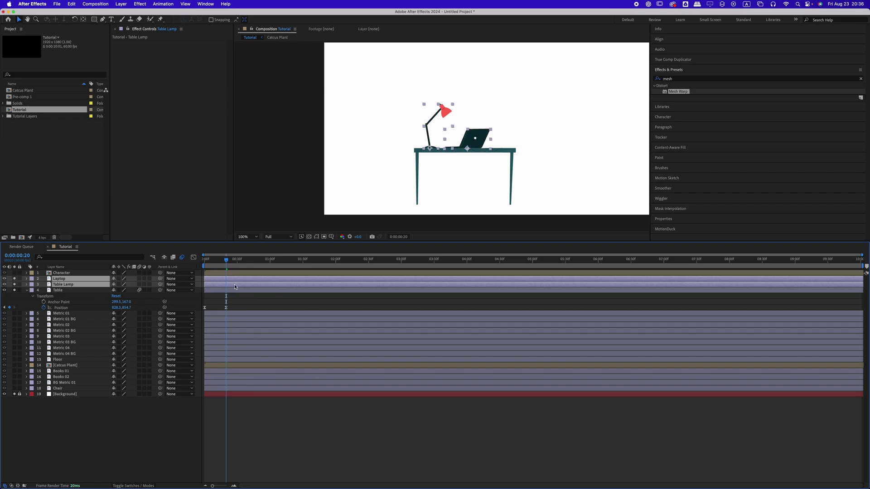
Keyframe the Laptop and Table Lamp positions at frame 20, and raise both layers toward the top of the composition at frame 0
key(p)
click(43, 296)
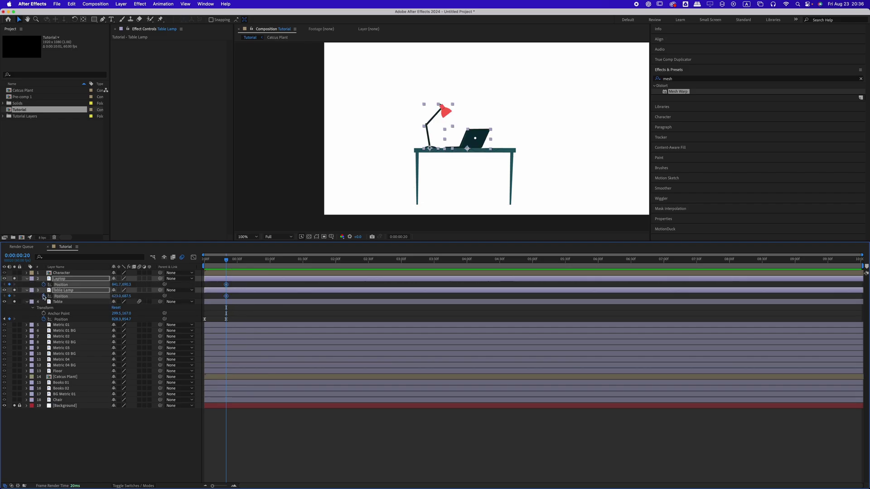
key(Home)
click(182, 257)
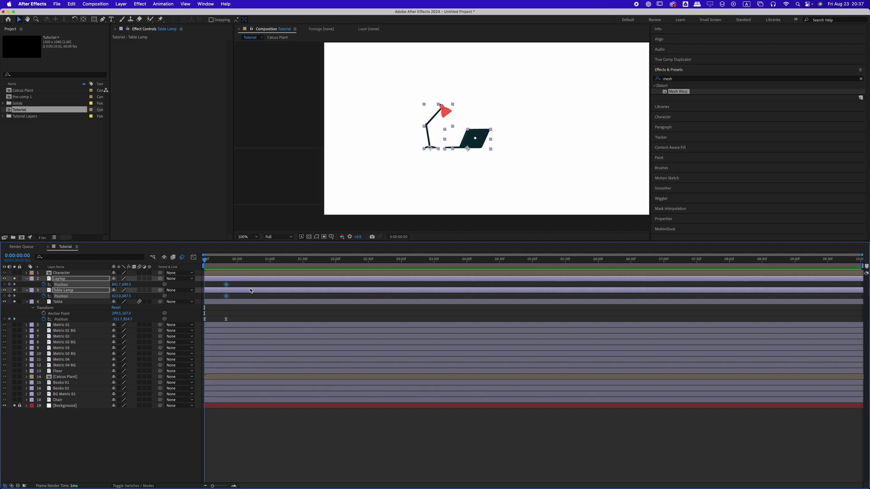
drag(125, 296, 101, 303)
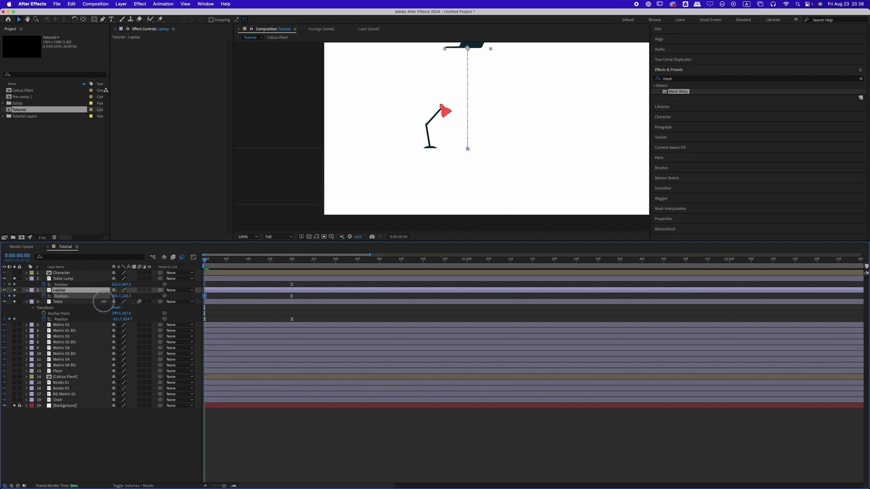
drag(464, 160, 450, 179)
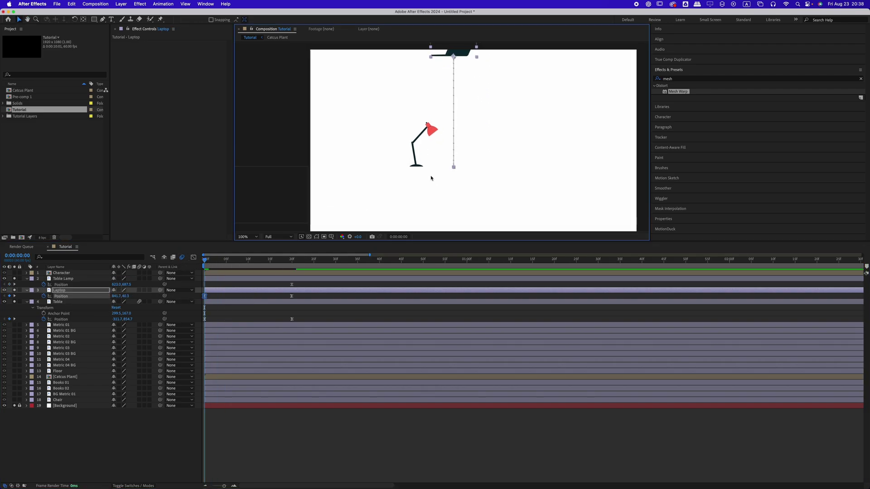
scroll(431, 178, down, 1)
drag(126, 297, 101, 288)
Delay the Laptop layer by a few frames to stagger its drop against the Table Lamp's
drag(297, 282, 242, 297)
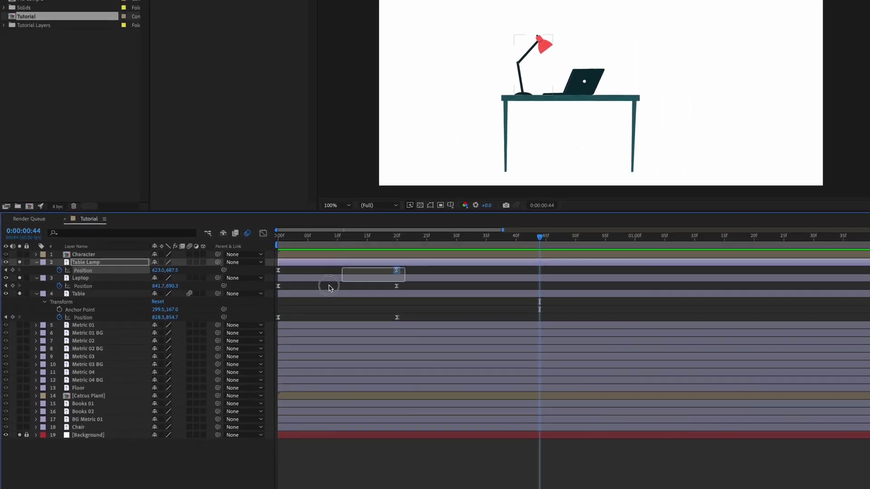
drag(330, 285, 272, 291)
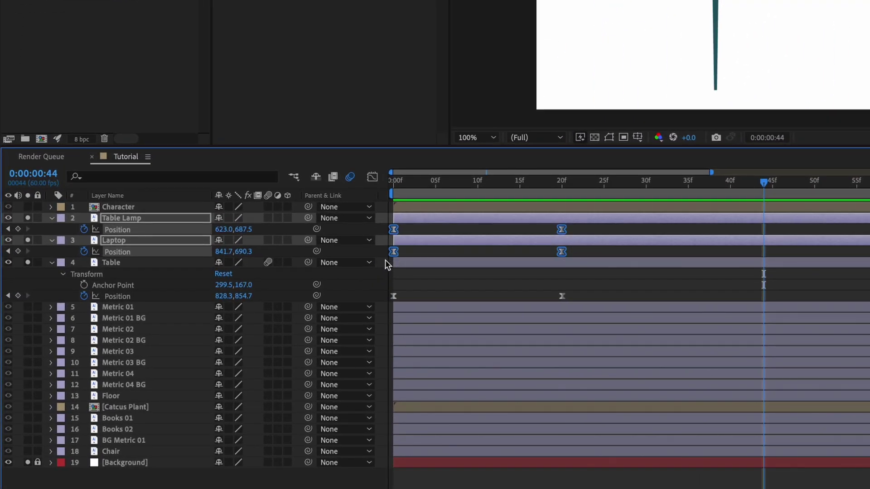
drag(345, 278, 367, 281)
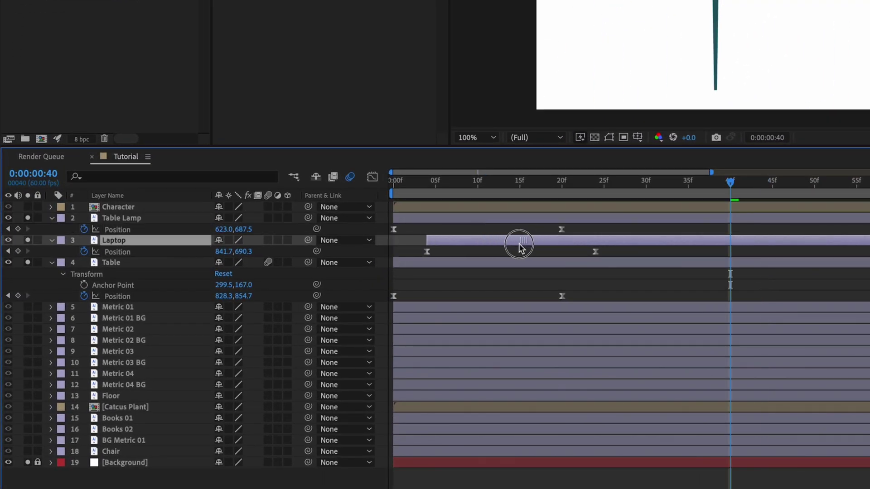
drag(519, 245, 552, 240)
click(570, 219)
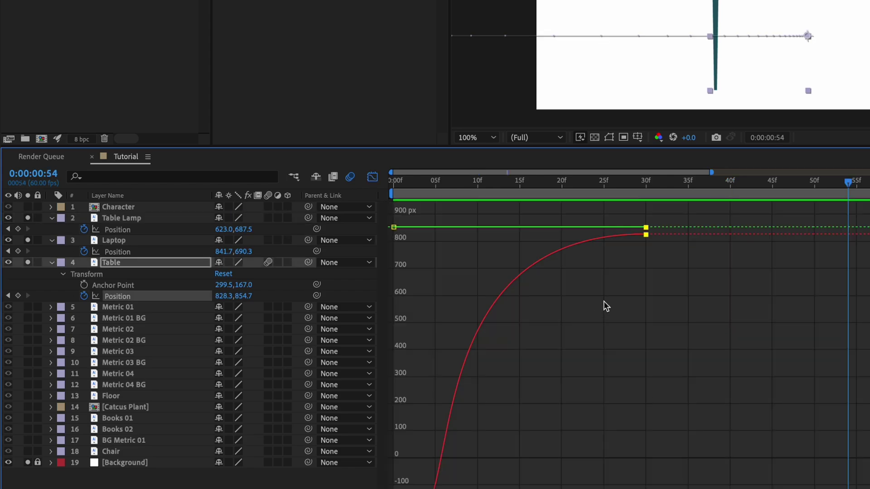
Separate the Table's Position dimensions and reshape its X Position curve for a fast start and a long, soft landing, and preview it
right_click(115, 298)
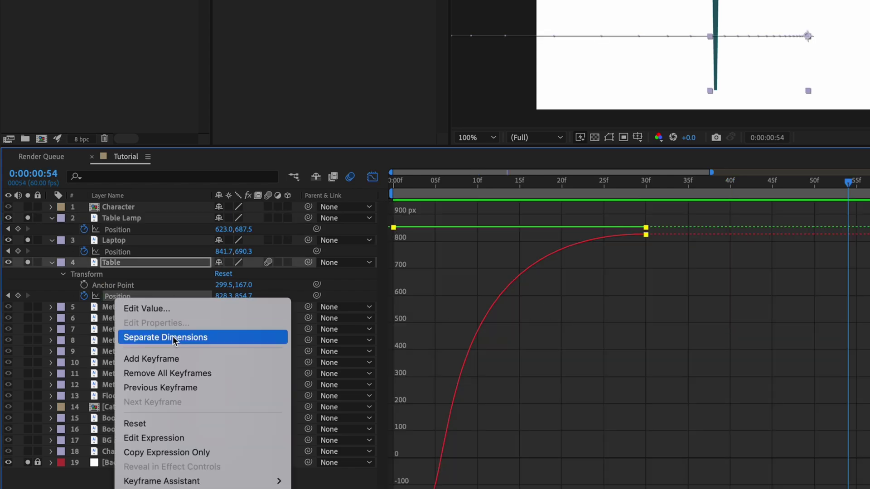
click(203, 337)
drag(390, 414, 232, 461)
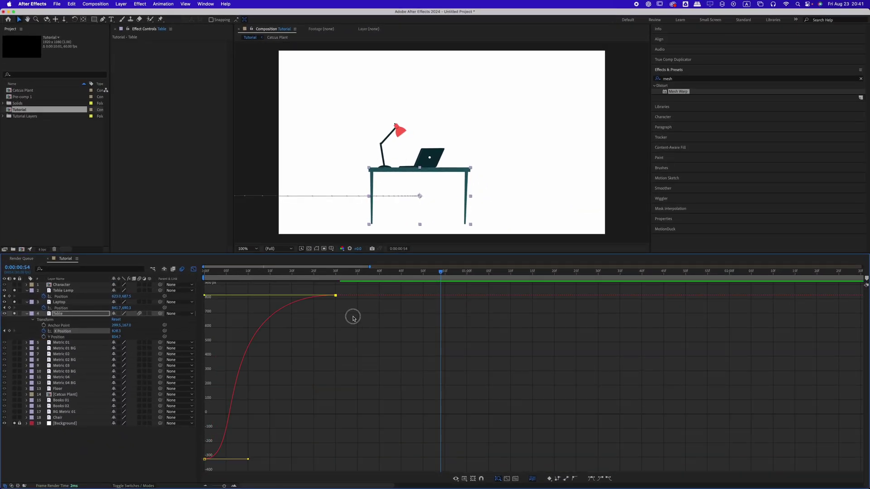
drag(353, 317, 318, 290)
mouse_move(225, 297)
mouse_down()
mouse_move(225, 287)
mouse_move(214, 307)
mouse_move(210, 301)
mouse_up()
key(space)
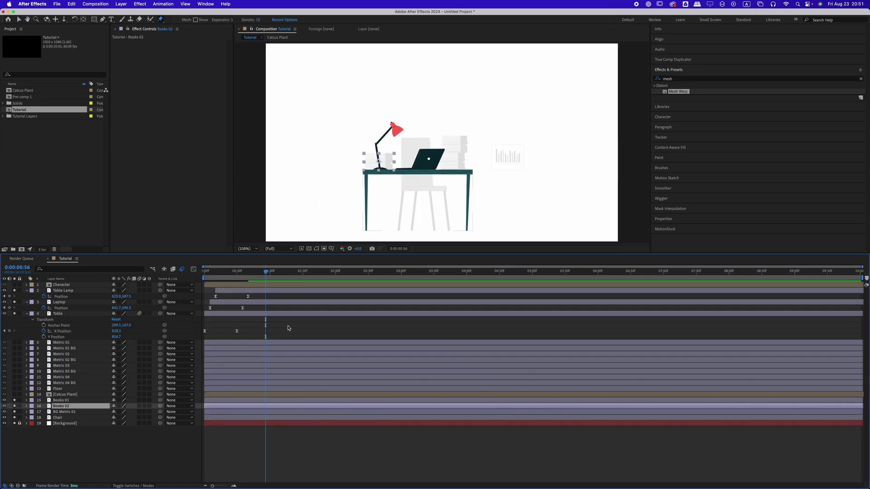
Keyframe the Chair's position at frame 30, and place it outside the frame's left edge at frame 0
click(250, 296)
key(v)
key(j)
key(j)
click(245, 412)
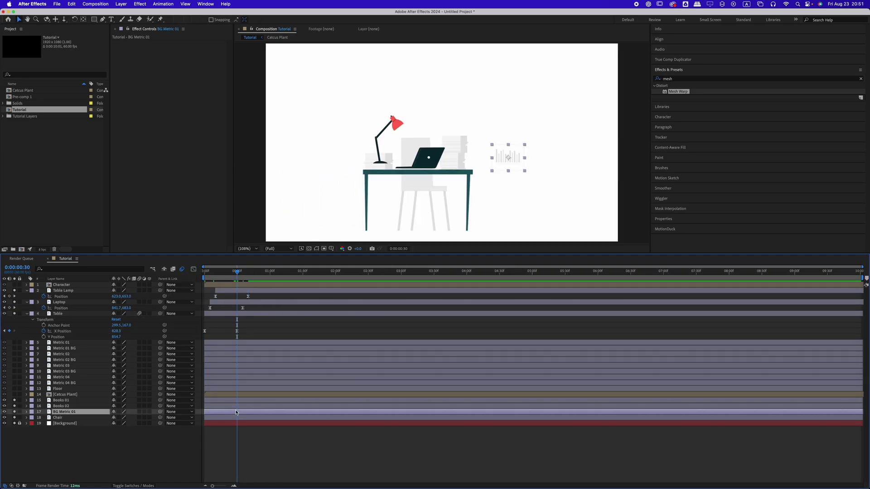
click(245, 418)
key(alt+p)
key(Home)
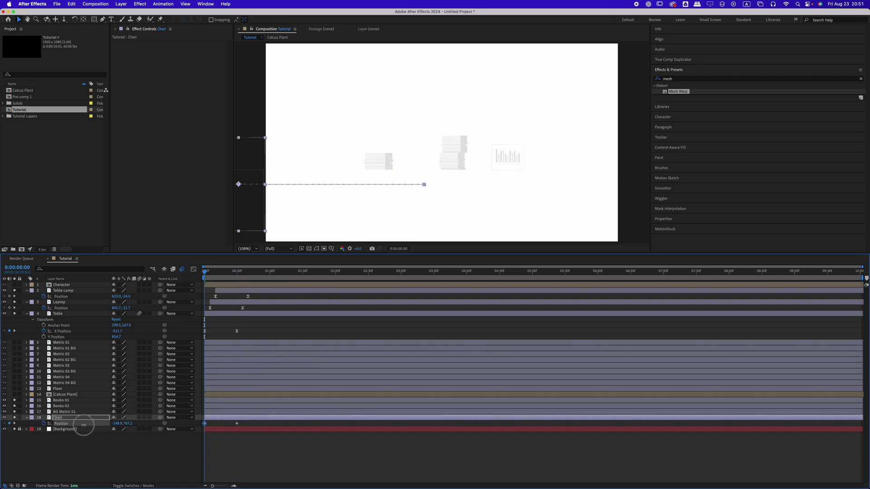
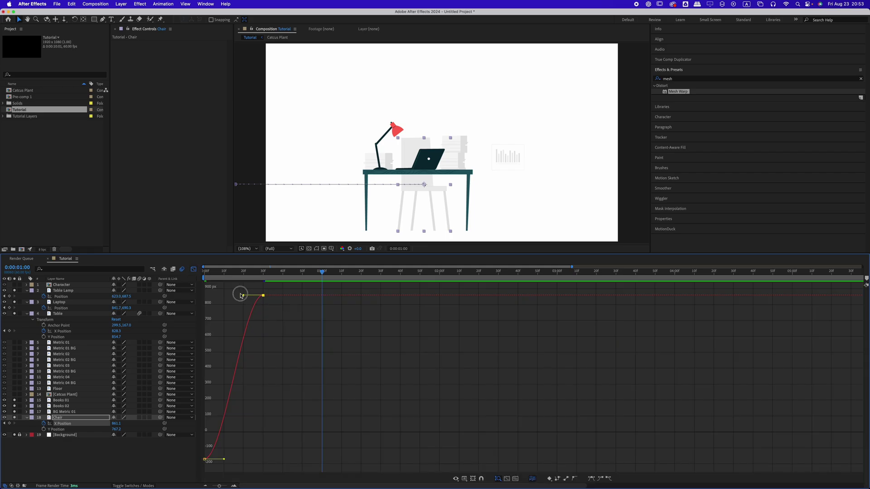
Ease the Chair's X Position and shape its speed graph to peak at the first keyframe and taper toward the last
click(240, 294)
drag(274, 286, 198, 464)
right_click(359, 385)
click(377, 387)
drag(254, 459, 202, 456)
drag(214, 459, 203, 459)
click(194, 270)
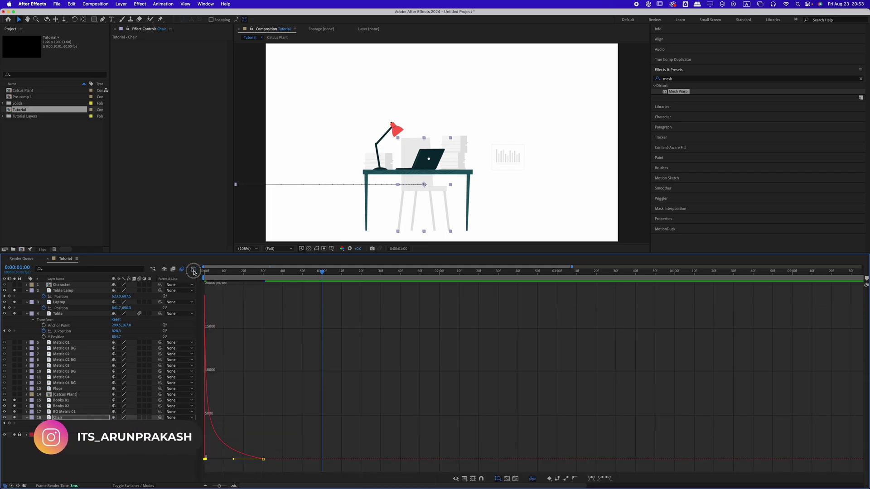
click(193, 271)
Switch the Chair's curve back to the value graph, steepen its start, and preview the slide-in
right_click(275, 355)
click(284, 368)
mouse_move(203, 296)
mouse_down()
mouse_move(202, 279)
mouse_move(206, 305)
mouse_up()
key(space)
key(space)
key(space)
key(space)
Delay the Chair layer to start at about frame 26 and preview its timing against the table
click(194, 269)
drag(240, 417, 291, 418)
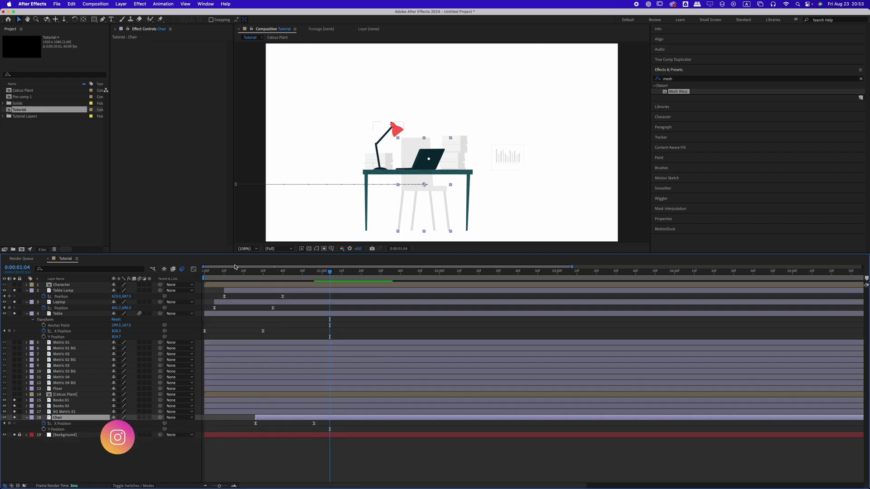
key(space)
key(space)
mouse_move(327, 273)
mouse_down()
mouse_move(231, 276)
mouse_move(341, 280)
mouse_up()
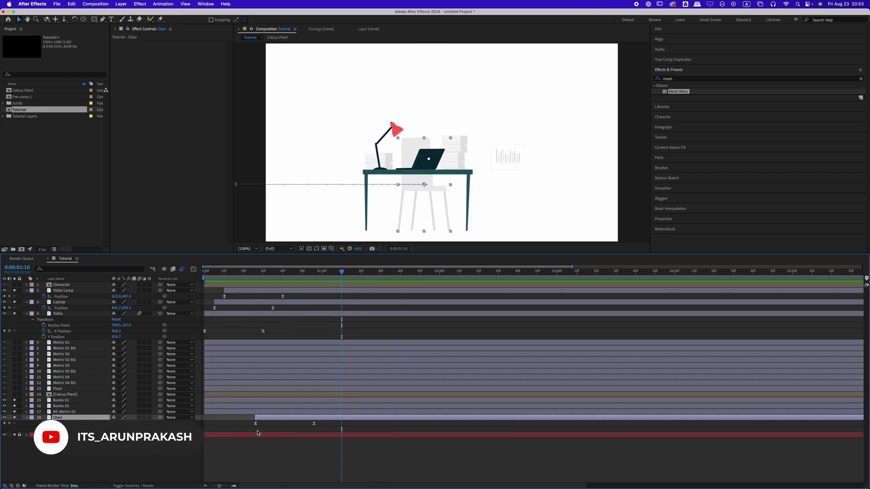
Separate Books 01's Position dimensions, keyframe X Position at about frame 26, and place the layer outside the frame's right edge at frame 0
click(272, 406)
click(299, 412)
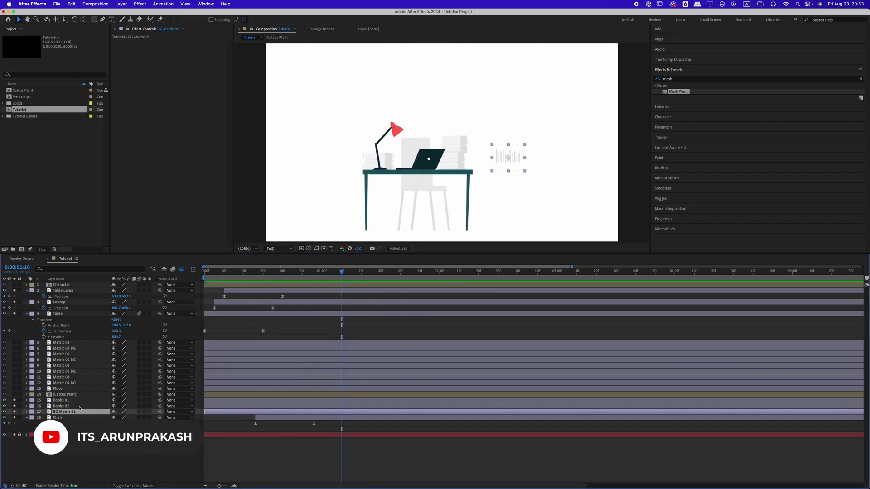
click(306, 401)
key(p)
drag(341, 273, 196, 275)
right_click(99, 407)
click(119, 398)
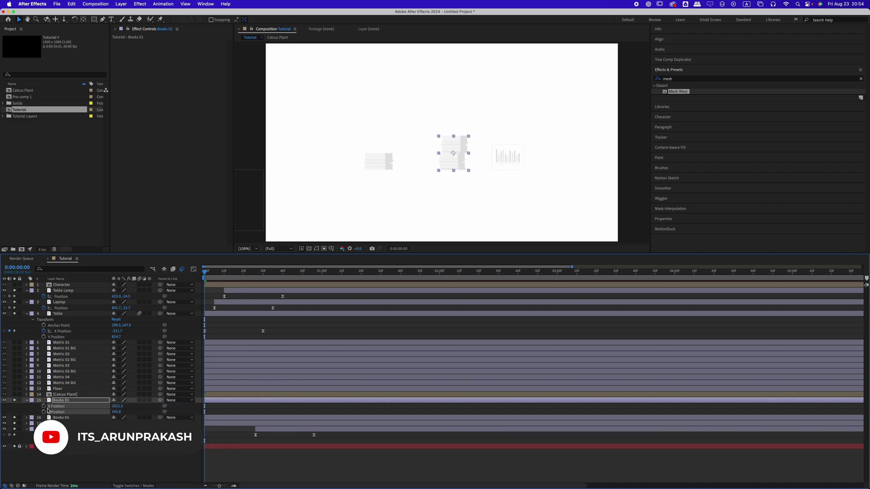
click(44, 407)
click(212, 413)
key(super+z)
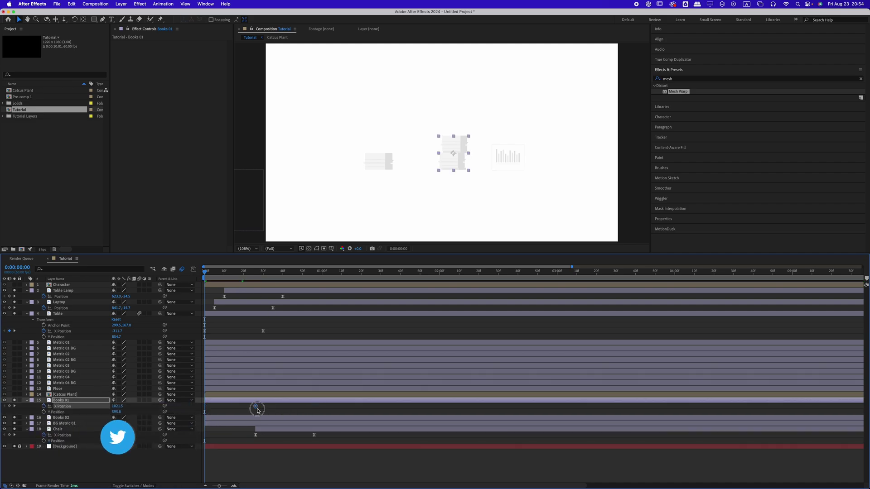
drag(117, 406, 77, 406)
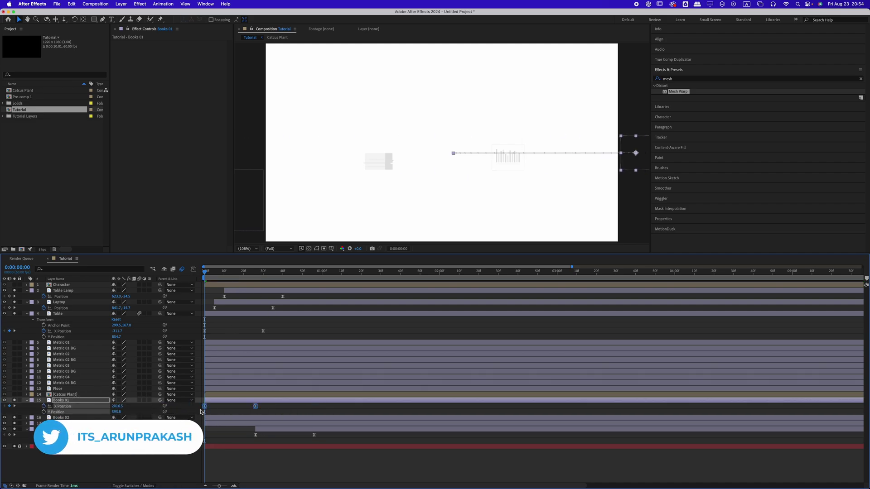
Reshape Books 01's X Position curve in the value graph for a steep start and a long, soft landing, and preview it
click(193, 269)
right_click(326, 369)
click(357, 425)
right_click(296, 332)
click(326, 381)
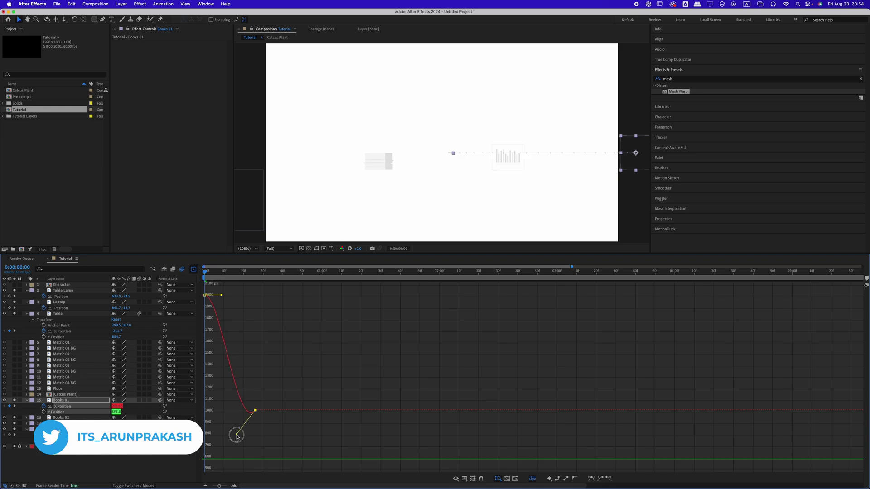
key(space)
key(space)
drag(236, 434, 209, 433)
key(space)
drag(213, 273, 207, 312)
key(space)
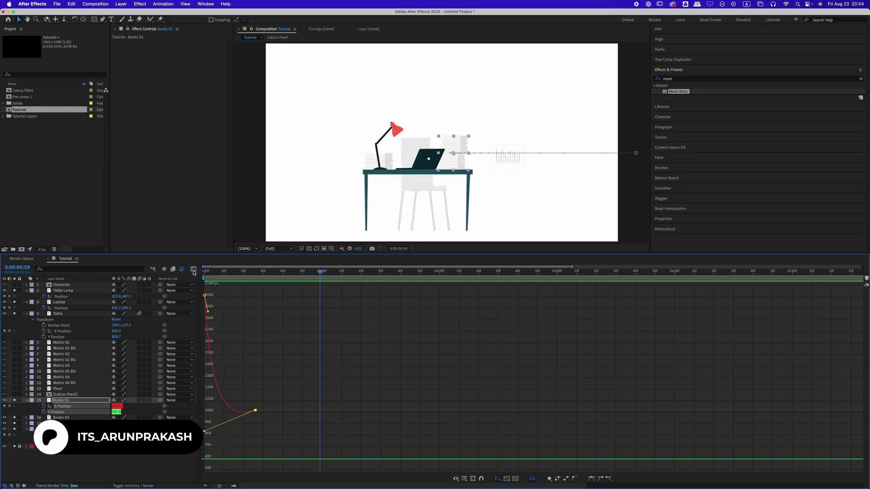
Delay the Books 01 layer to start at about frame 21 and check its entrance
click(193, 270)
click(240, 272)
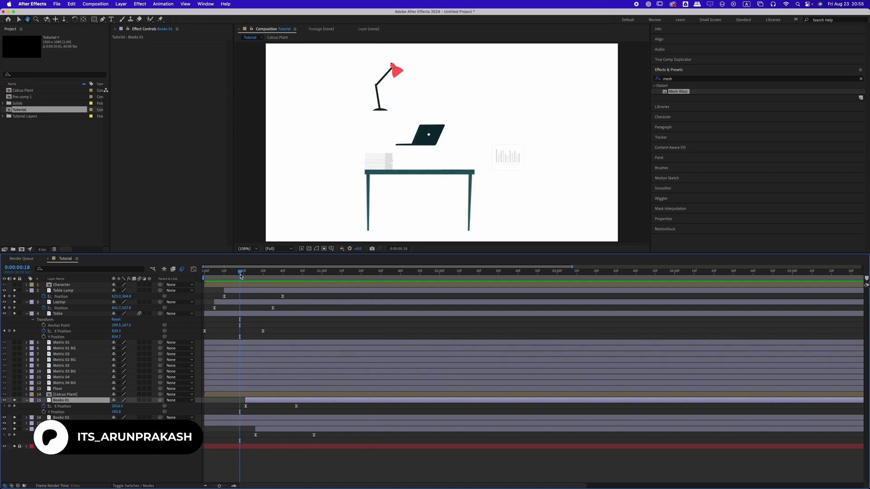
drag(240, 276, 176, 281)
Separate Books 02's Position dimensions, keyframe X Position at frame 30, and place the layer outside the frame's left edge at frame 0
click(385, 161)
click(104, 389)
click(94, 419)
key(p)
right_click(94, 423)
click(120, 400)
click(43, 424)
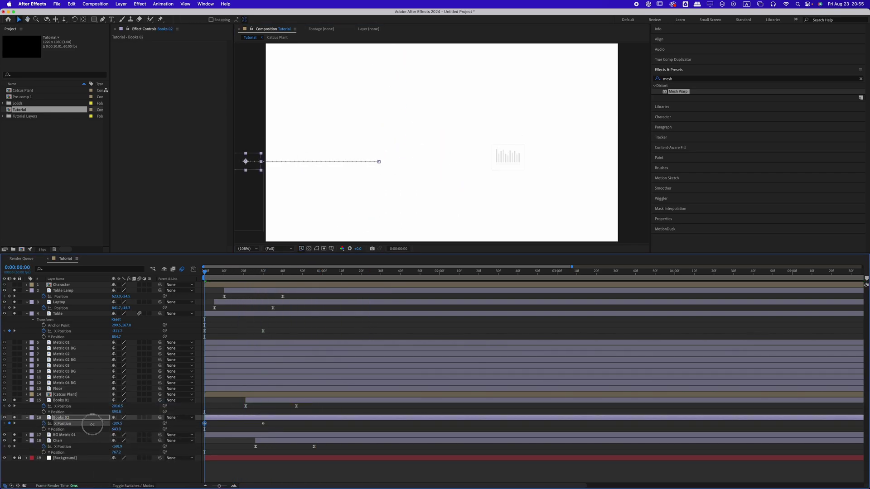
Reshape Books 02's X Position curve so it moves fast at first and settles slowly, and preview it
click(193, 269)
drag(301, 332, 249, 300)
drag(244, 302, 215, 290)
drag(223, 459, 210, 445)
key(space)
click(194, 270)
Delay the Books 02 layer to start at about frame 36 and preview the staggered entrances
drag(204, 273, 319, 274)
drag(258, 417, 329, 418)
mouse_move(318, 274)
mouse_down()
mouse_move(182, 278)
mouse_move(331, 274)
mouse_up()
key(space)
Shift the Chair, Books 02 and Books 01 layers together about 15 frames earlier and preview the whole animation
click(295, 441)
super+click(295, 418)
super+click(295, 400)
drag(296, 401, 262, 417)
drag(352, 273, 194, 279)
key(space)
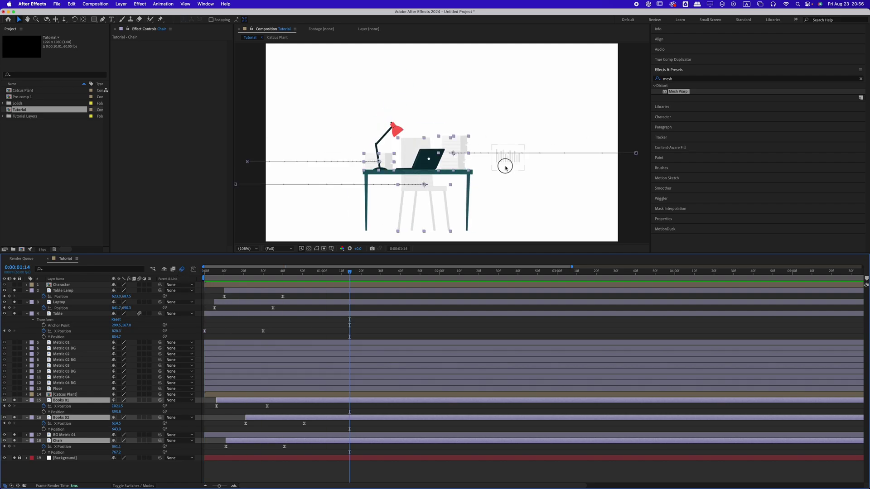
Keyframe BG Metric 01's X Position at frame 30, and place the layer outside the frame's right edge at frame 0
click(65, 436)
key(p)
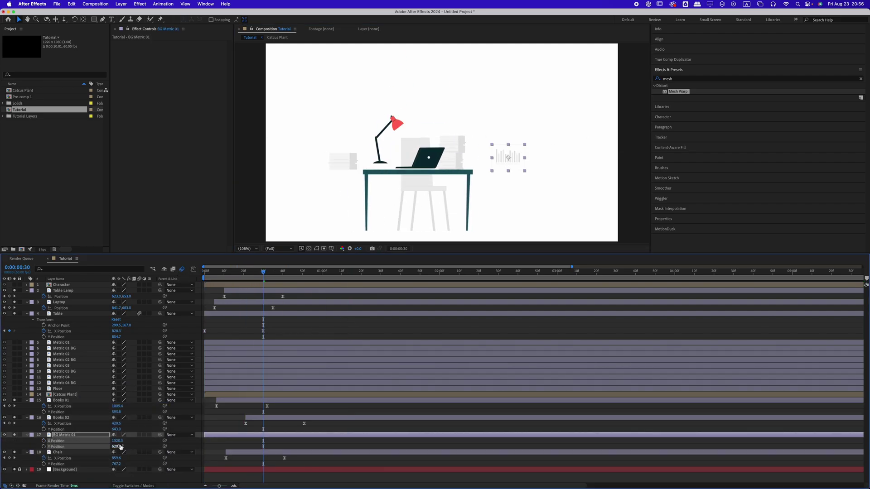
key(Home)
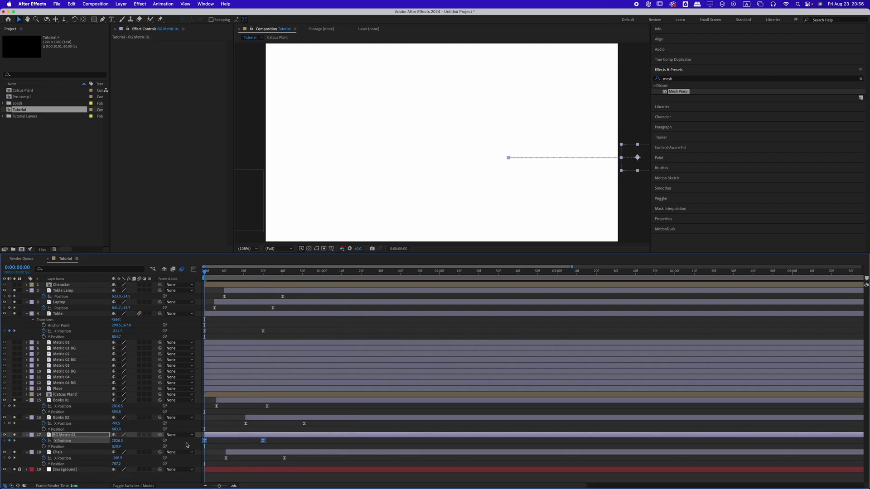
Reshape BG Metric 01's X Position curve in the graph for a steep start and a soft landing, and preview it
key(shift+F3)
key(space)
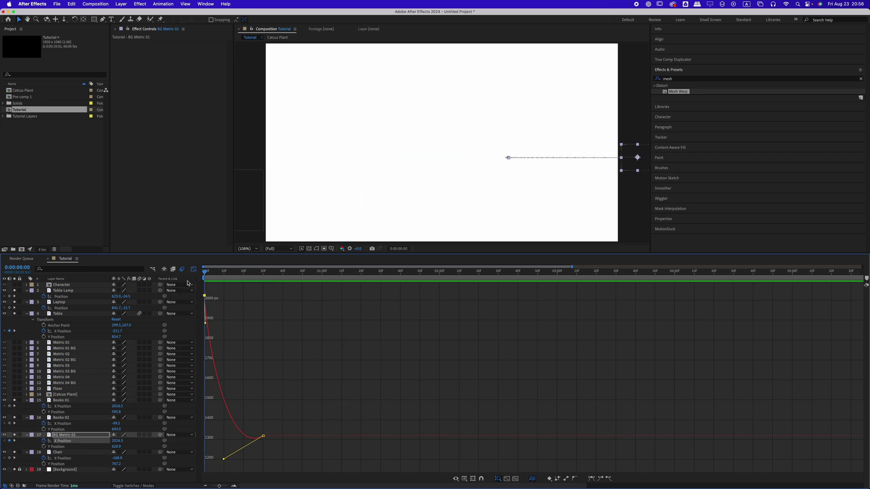
key(space)
key(shift+F3)
Delay the BG Metric 01 layer so its entrance is staggered with the other background elements, and preview it
drag(280, 436, 330, 437)
click(242, 272)
key(space)
key(space)
click(242, 272)
Move the last X Position keyframe of BG Metric 01 to about frame 35 and of Books 02 to about frame 54, and preview
mouse_move(267, 435)
mouse_down()
mouse_move(241, 435)
mouse_move(273, 441)
mouse_up()
key(space)
key(space)
click(223, 271)
key(space)
key(space)
Move Books 01's last X Position keyframe a few frames earlier and replay the animation from the start
click(267, 406)
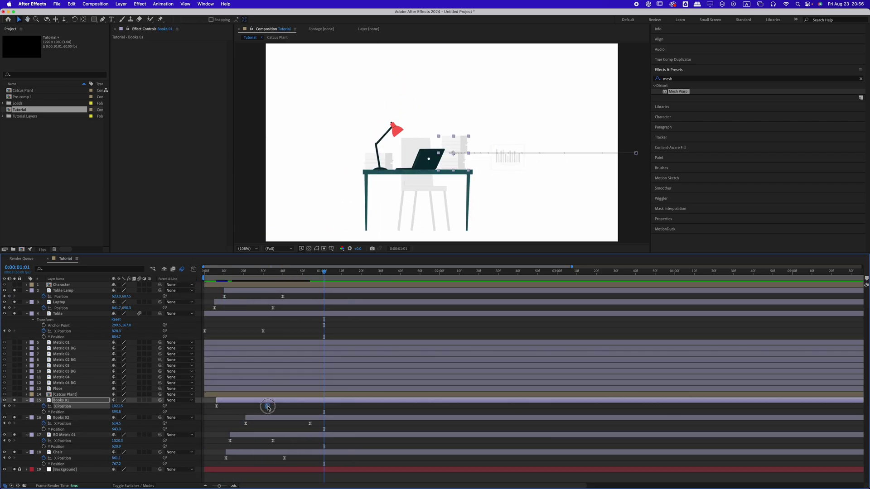
key(space)
drag(240, 272, 186, 275)
key(space)
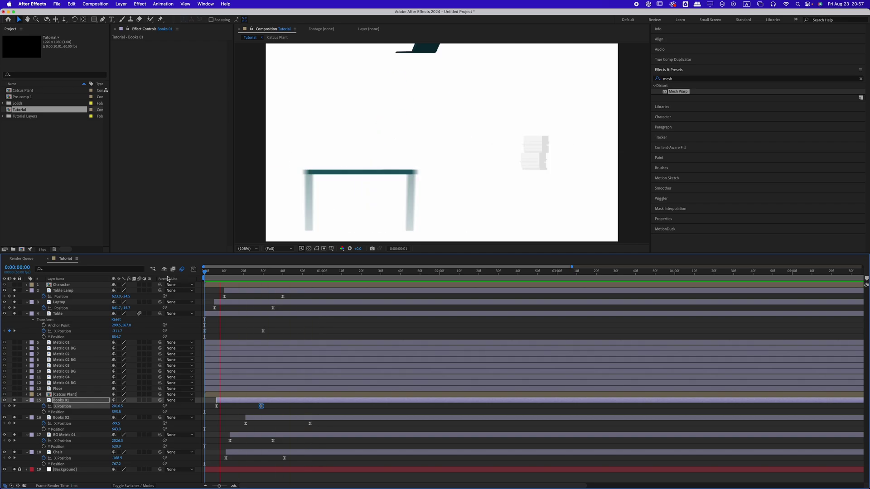
Save the project as Tutorial.aep in the Tutorial folder
key(super+s)
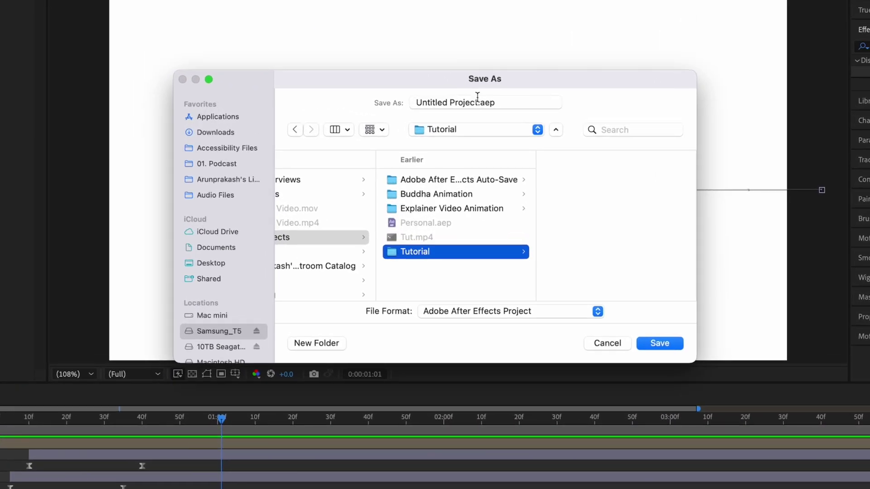
drag(478, 101, 313, 104)
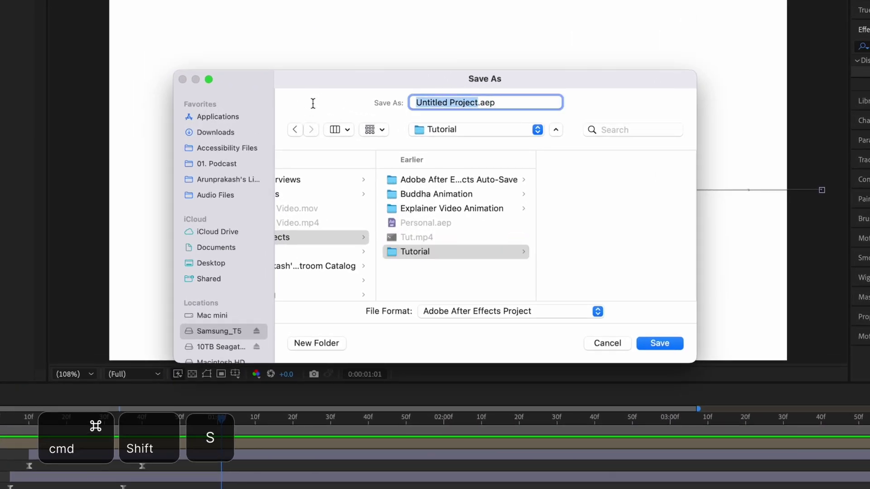
text(Tutorial)
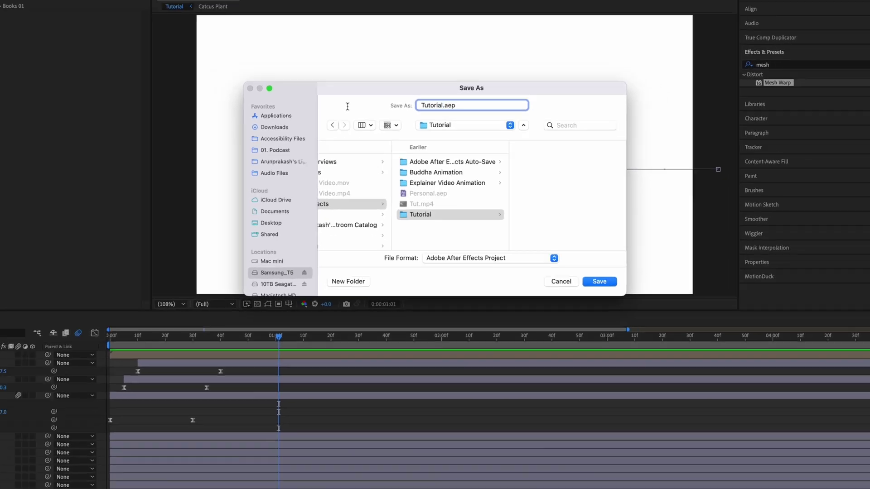
key(Return)
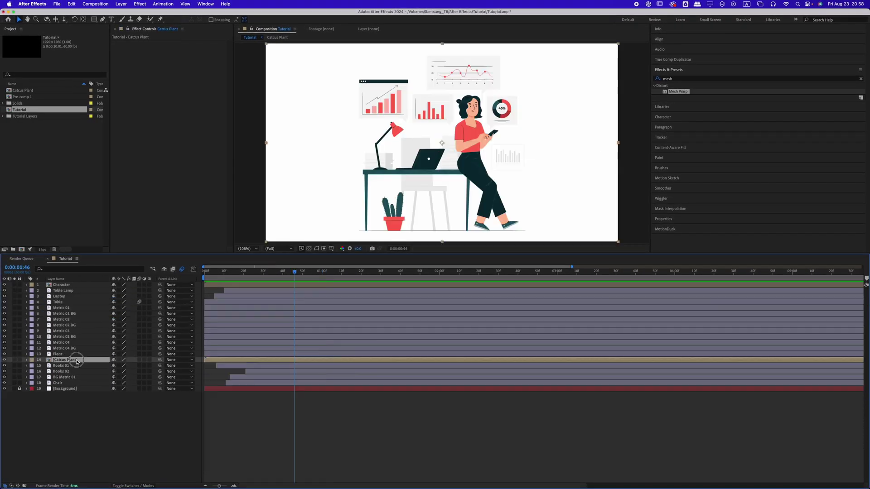
Open the Catcus Plant pre-comp and set its background color to white (FFFFFF)
click(69, 383)
click(78, 361)
double_click(70, 361)
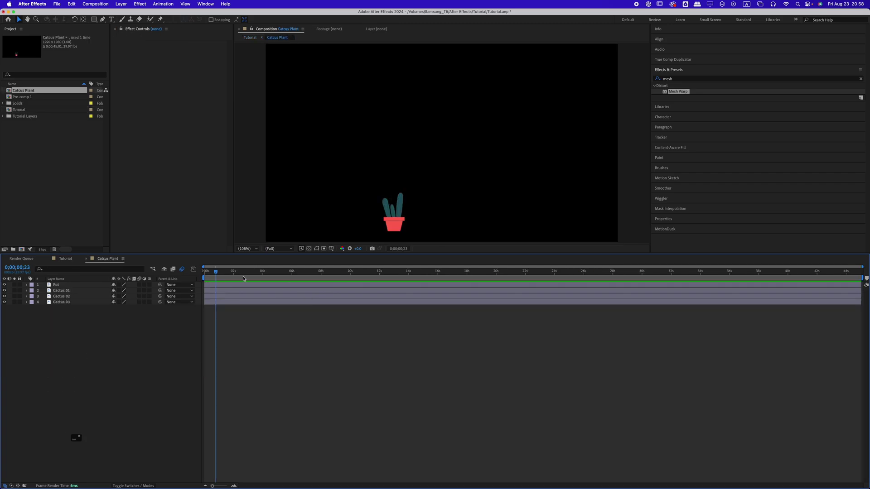
key(super+k)
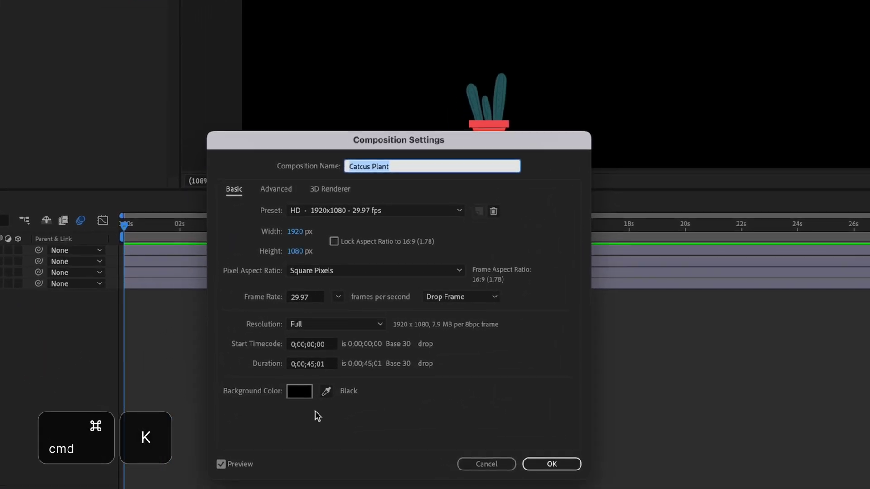
click(300, 392)
text(FFFFFF)
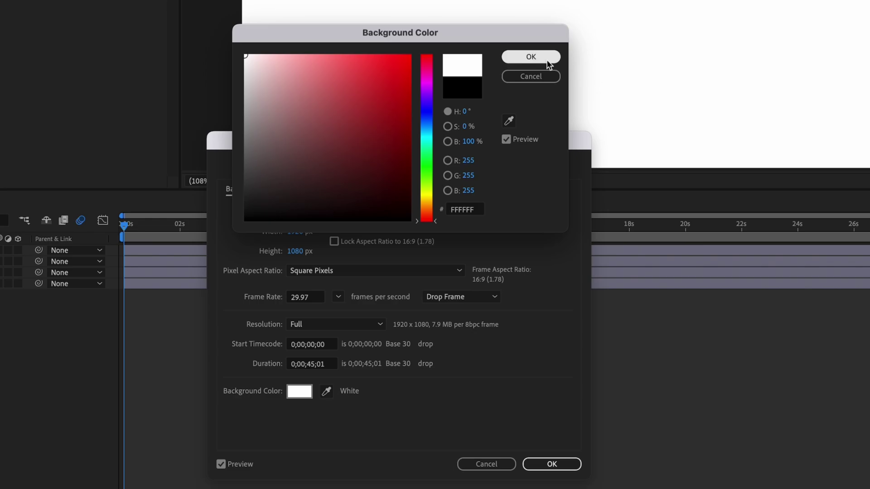
click(531, 57)
click(546, 463)
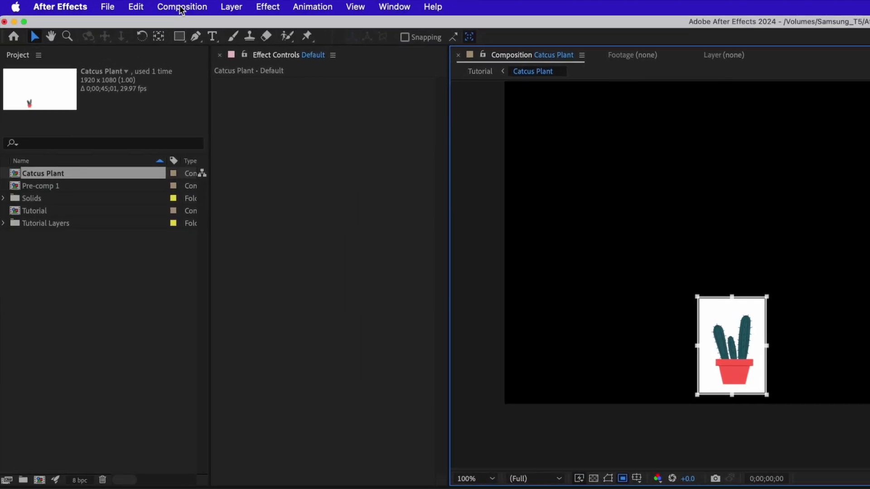
Crop the Catcus Plant composition to the region of interest around the potted cactus
click(183, 8)
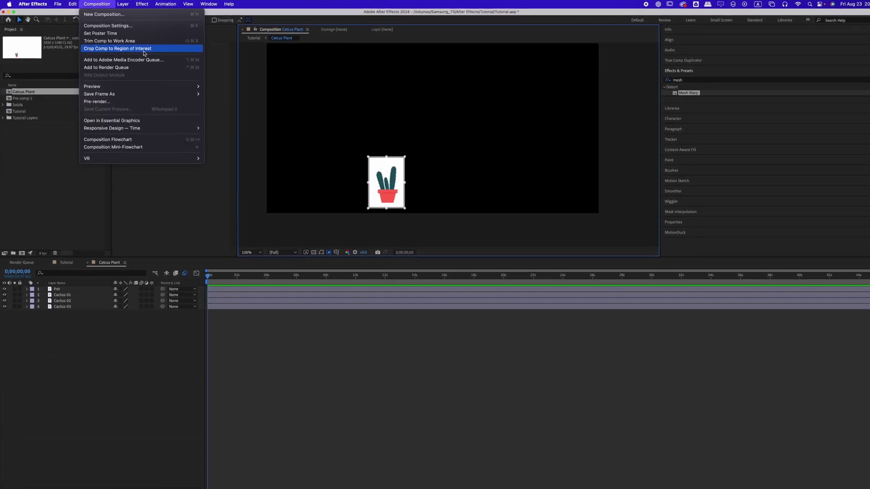
click(270, 94)
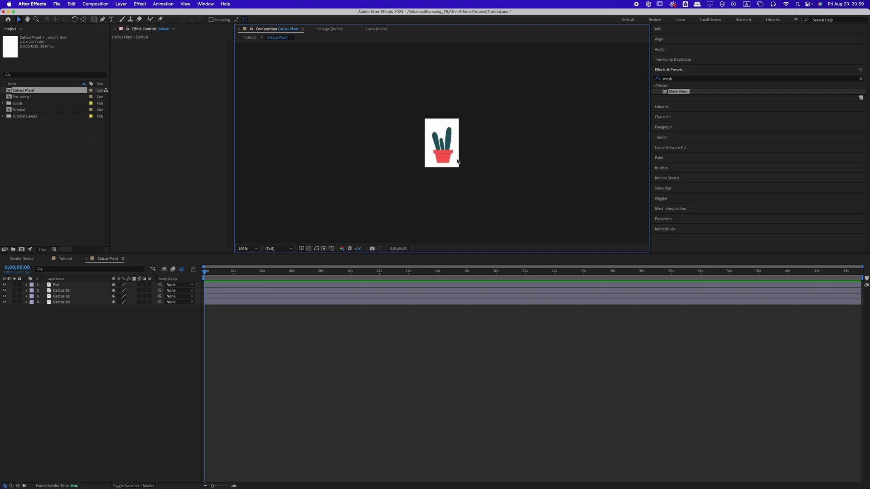
key(shift+slash)
Return to the Tutorial composition and set the Catcus Plant layer's anchor point at the base of the pot
click(65, 258)
scroll(404, 195, down, 1)
click(408, 147)
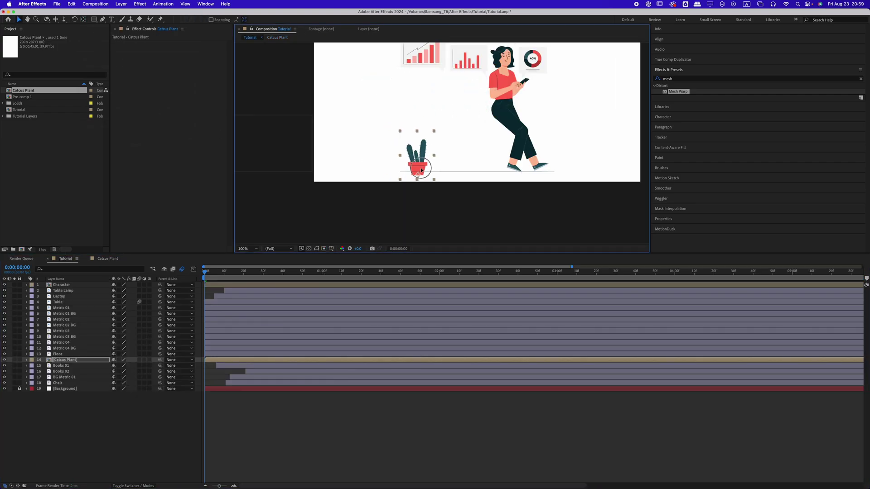
click(430, 272)
scroll(429, 158, up, 3)
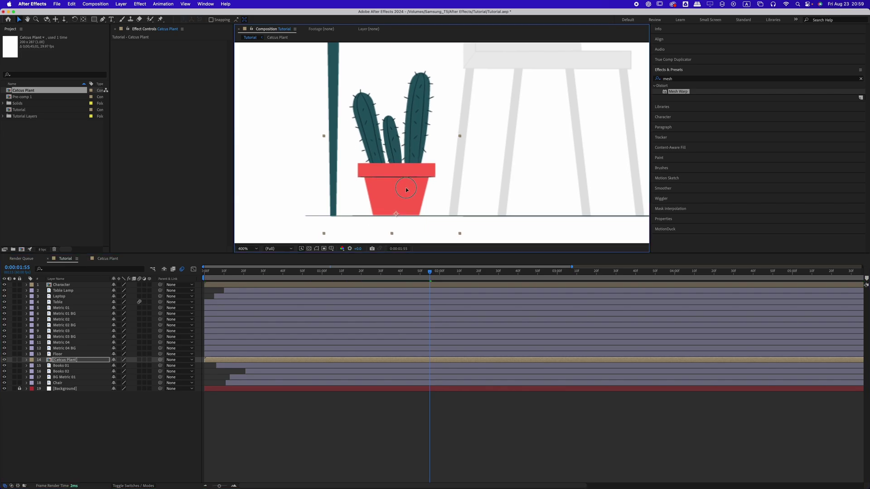
In the Catcus Plant composition, keyframe Cactus 01's Rotation swaying between -3° and 3° with eased keyframes at 0, 1 and 2 seconds
click(111, 260)
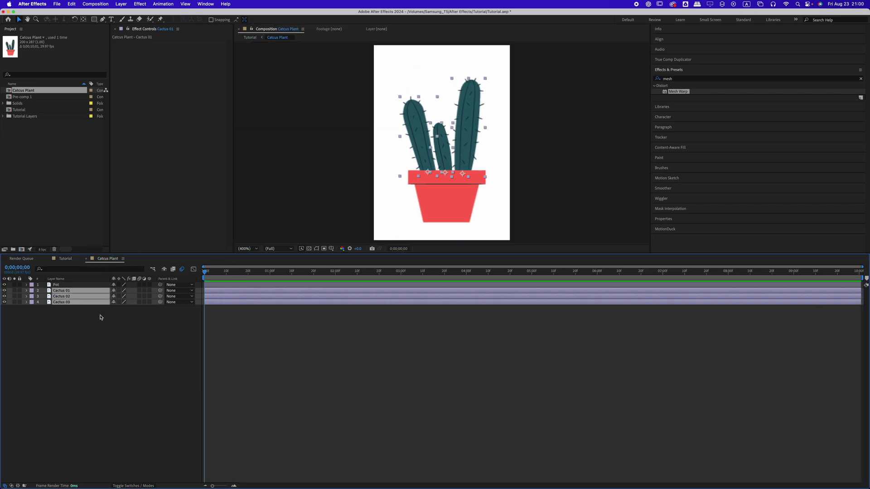
key(r)
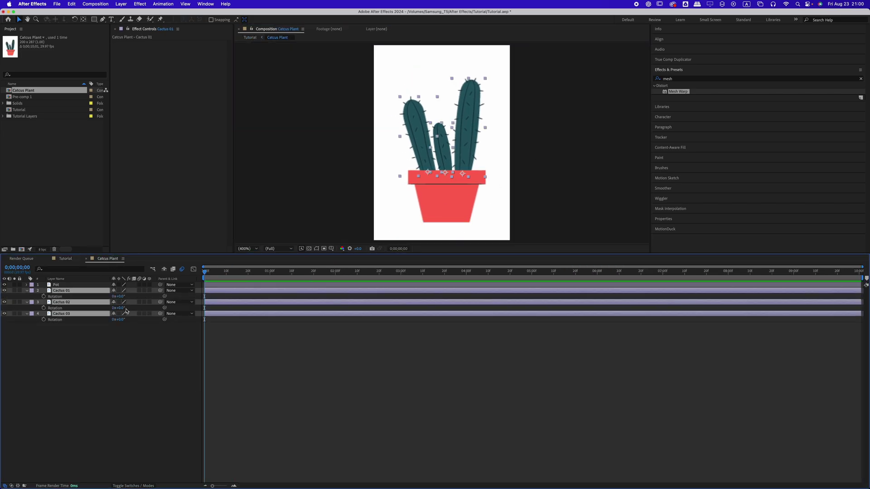
click(210, 297)
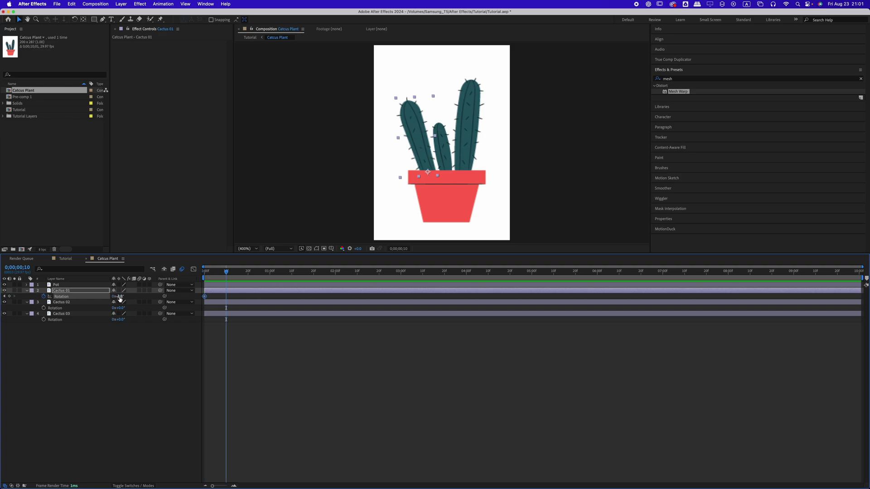
click(247, 277)
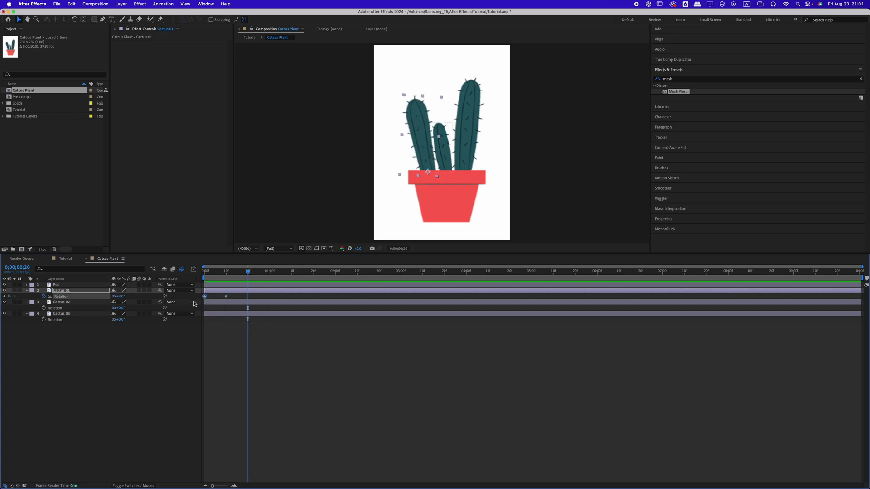
click(255, 296)
click(255, 291)
key(super+v)
drag(256, 295, 199, 299)
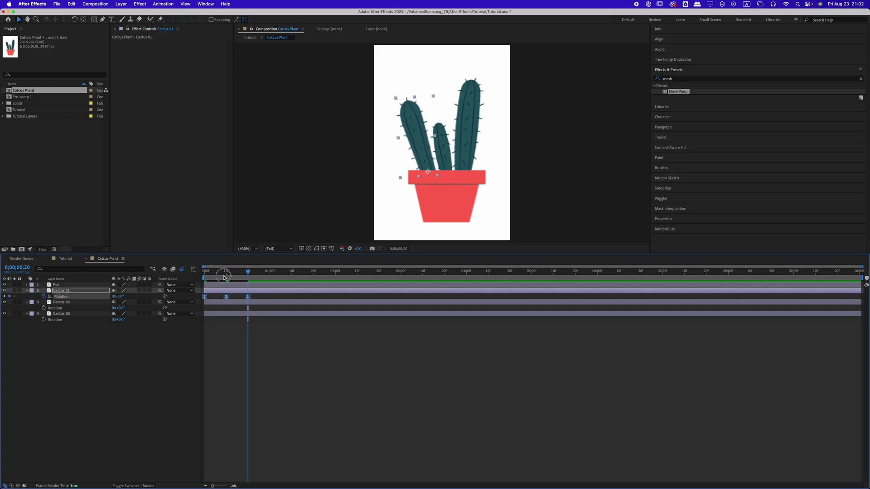
key(space)
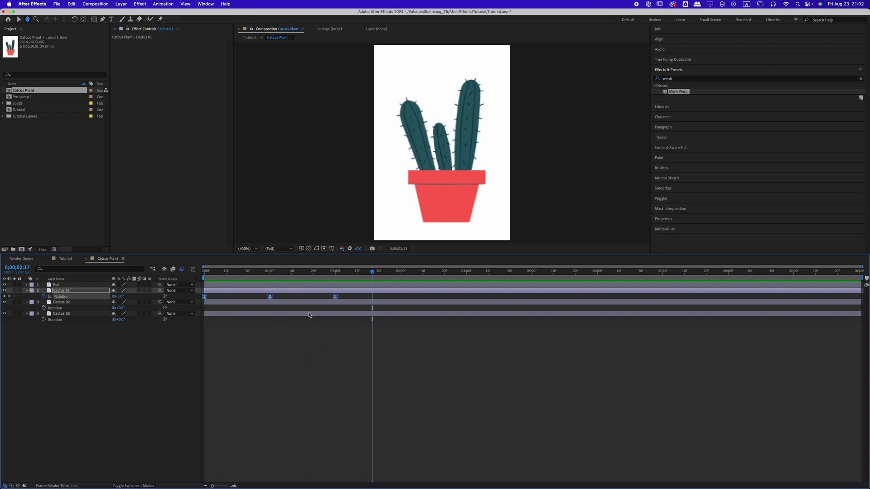
Add a loopOut() expression to Cactus 01's Rotation and preview the looping sway
alt+click(44, 296)
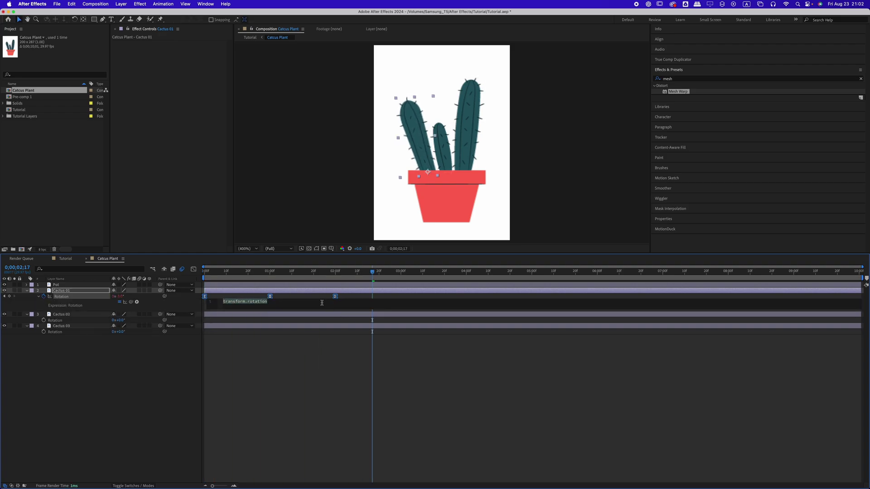
text(loopout)
text(pingpong)
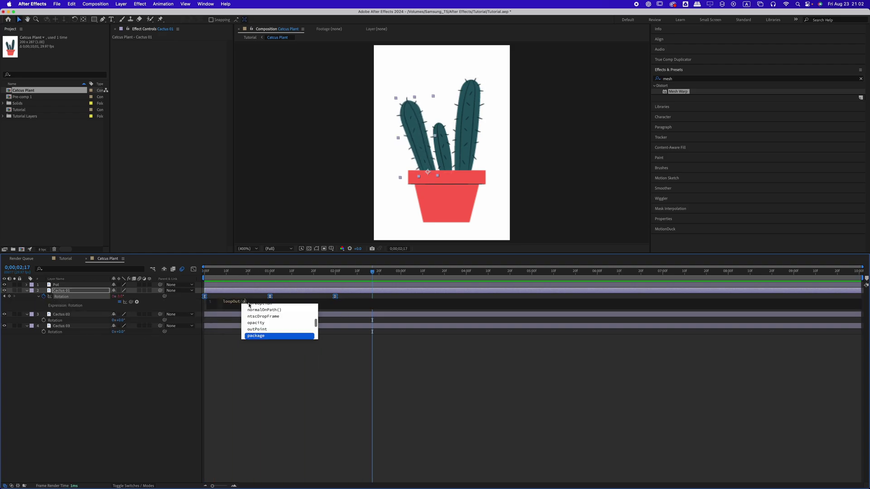
drag(240, 272, 187, 280)
click(280, 303)
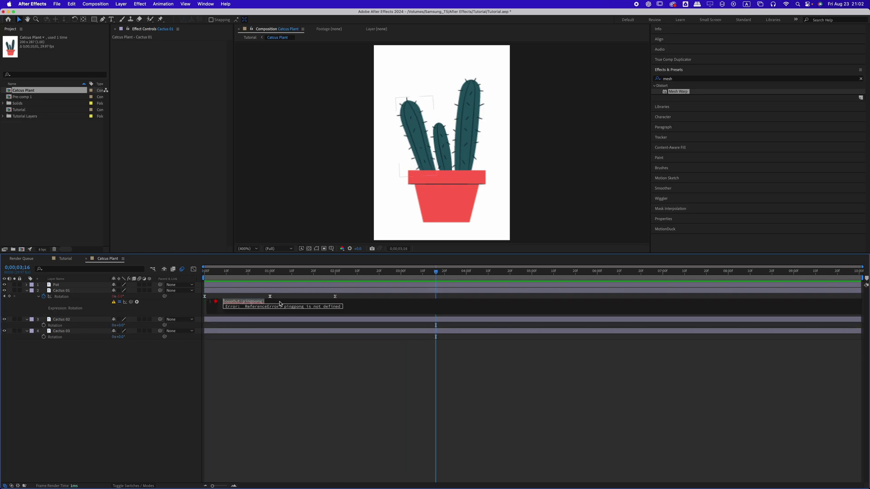
click(298, 385)
key(space)
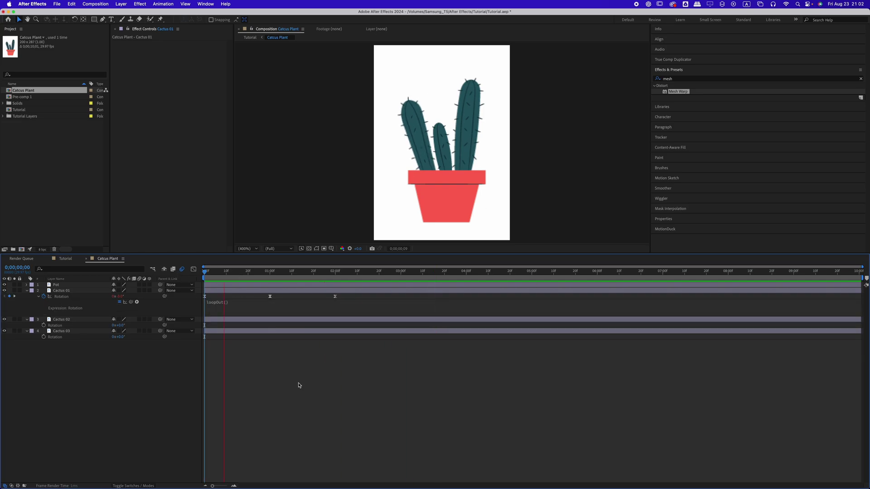
Copy Cactus 01's looping Rotation animation onto Cactus 02, retime its keyframes to differ from Cactus 01, and preview
click(75, 297)
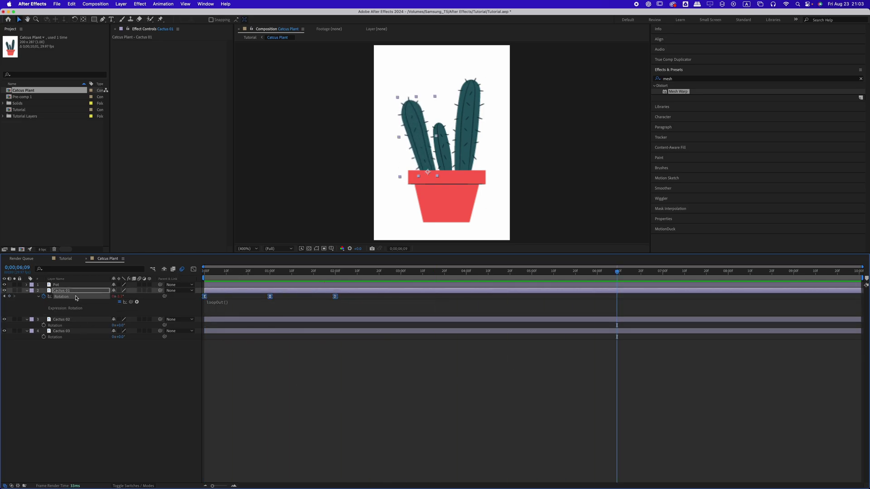
key(super+c)
drag(214, 271, 202, 272)
click(231, 319)
key(super+v)
key(space)
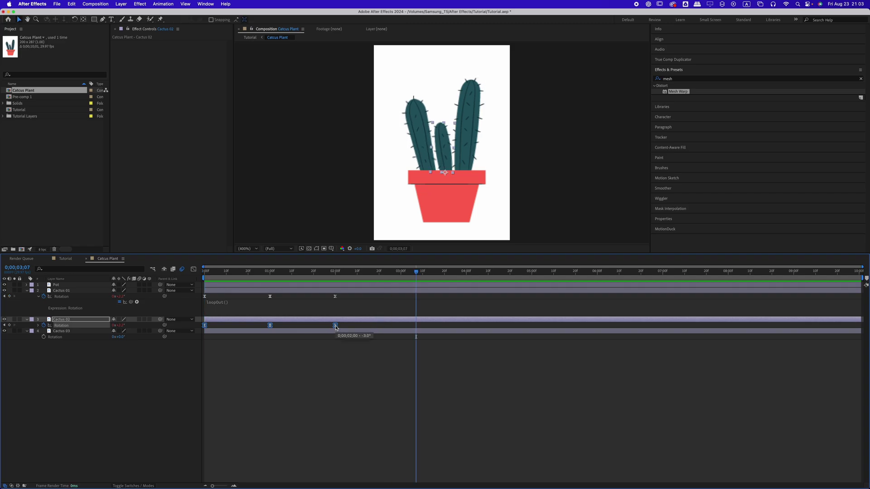
drag(336, 328, 340, 327)
click(216, 274)
key(space)
key(space)
Paste the looping Rotation animation onto Cactus 03 at frame 0, tighten its keyframe spacing, and preview
click(317, 331)
drag(216, 272, 203, 273)
key(super+v)
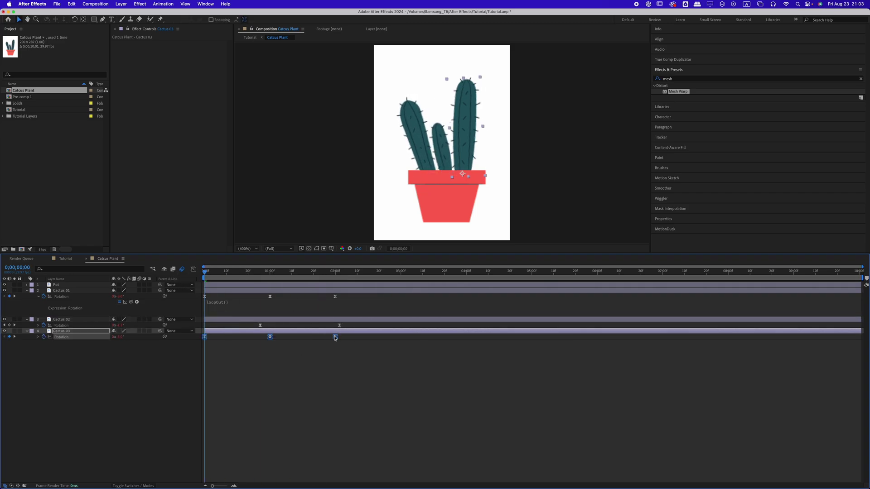
key(space)
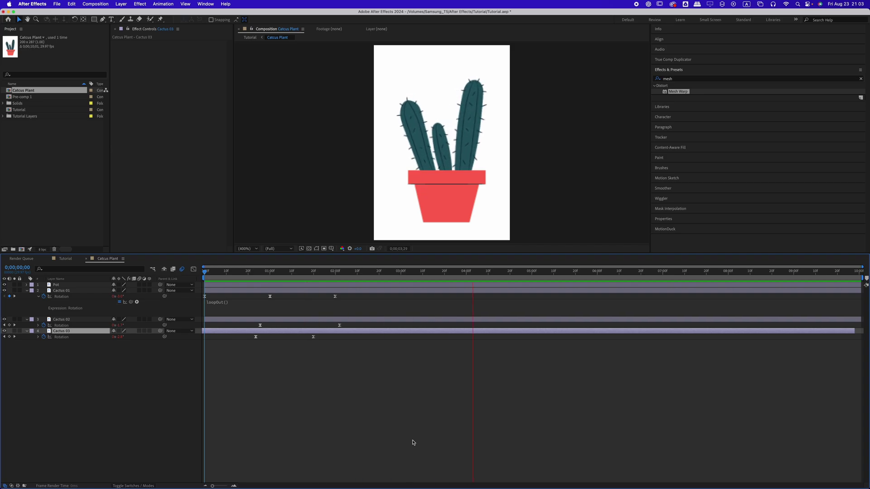
Slide the Cactus 03 and Cactus 02 layers about 11 frames into the timeline
drag(317, 332, 349, 332)
drag(350, 273, 339, 305)
drag(349, 319, 372, 319)
Widen Cactus 02's sway by editing its three Rotation keyframes, with the middle one set to 5°
drag(216, 274, 204, 273)
click(120, 326)
key(Return)
drag(360, 273, 283, 278)
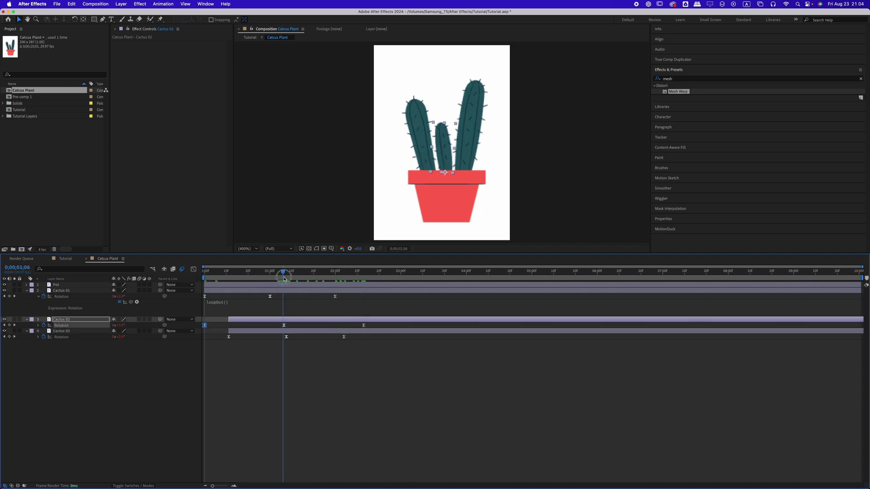
text(5)
key(Return)
drag(210, 330, 203, 322)
drag(360, 274, 370, 323)
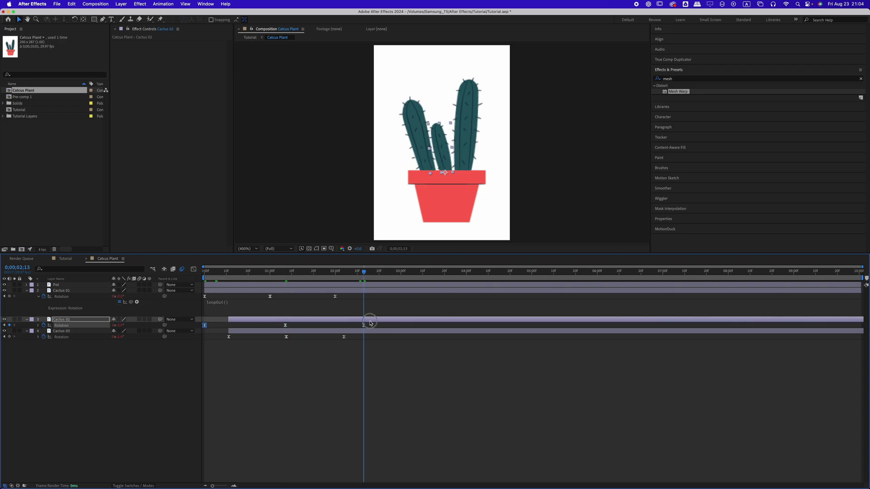
Slide the Cactus 02 and Cactus 03 layers together to start before the composition's first frame, and preview the staggered sway
drag(216, 273, 204, 273)
key(space)
key(space)
shift+click(278, 331)
drag(276, 332, 247, 331)
key(space)
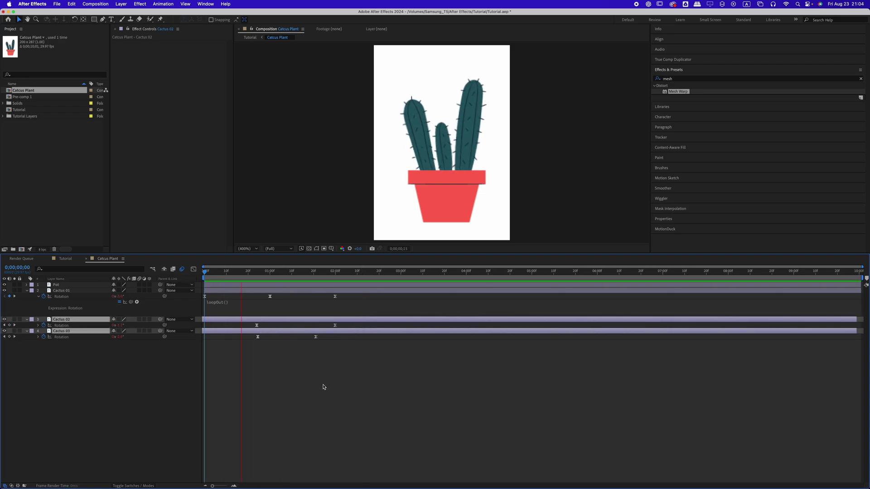
click(325, 386)
key(space)
drag(222, 273, 205, 279)
In the Tutorial composition, separate Catcus Plant's position dimensions and keyframe X Position from off-canvas at frame 0 to its resting place at one second
click(66, 259)
key(p)
right_click(68, 366)
click(89, 435)
click(44, 365)
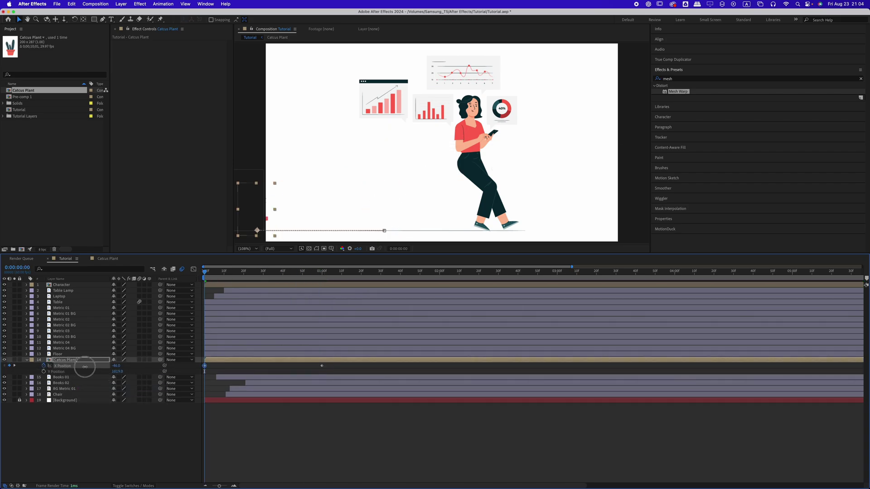
Shape the Catcus Plant's X Position value graph into a fast start with a long ease-out, and preview the entrance
key(shift+F3)
right_click(361, 389)
click(390, 418)
click(322, 296)
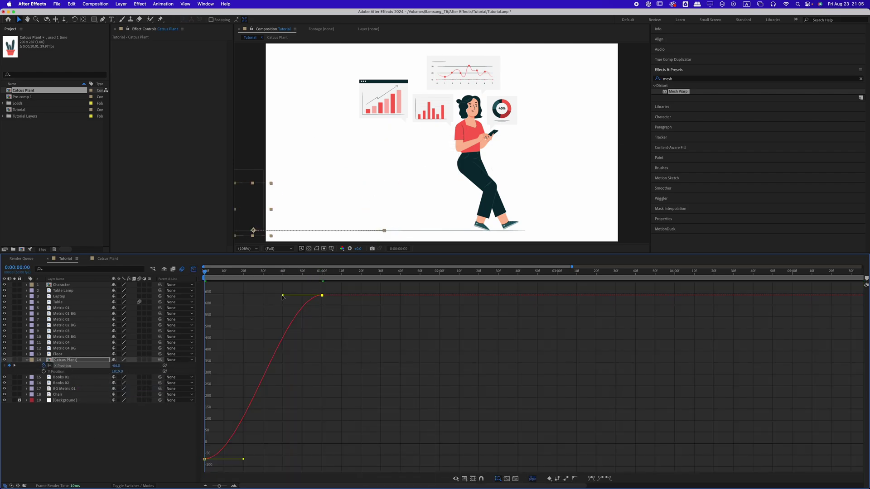
drag(283, 296, 251, 296)
drag(244, 460, 202, 429)
key(space)
key(space)
click(194, 269)
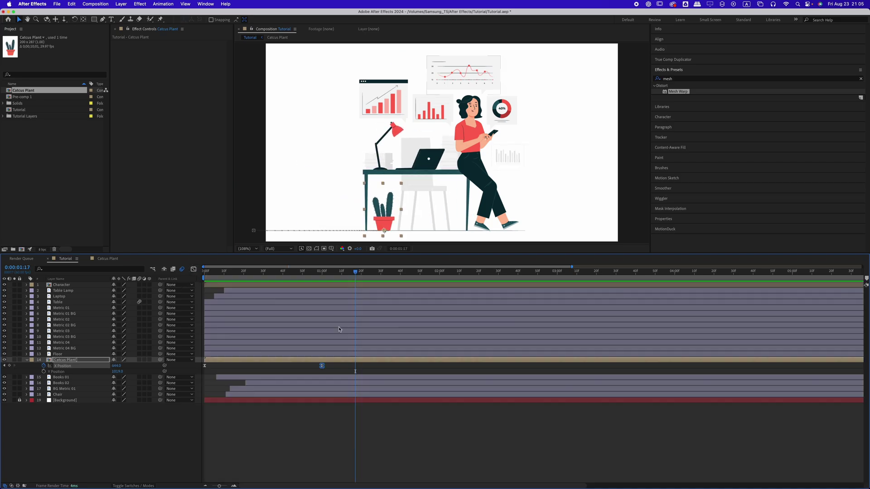
Move the Catcus Plant's final X Position keyframe to frame 30 and preview the faster entrance
drag(322, 365, 260, 365)
key(space)
key(space)
key(space)
key(space)
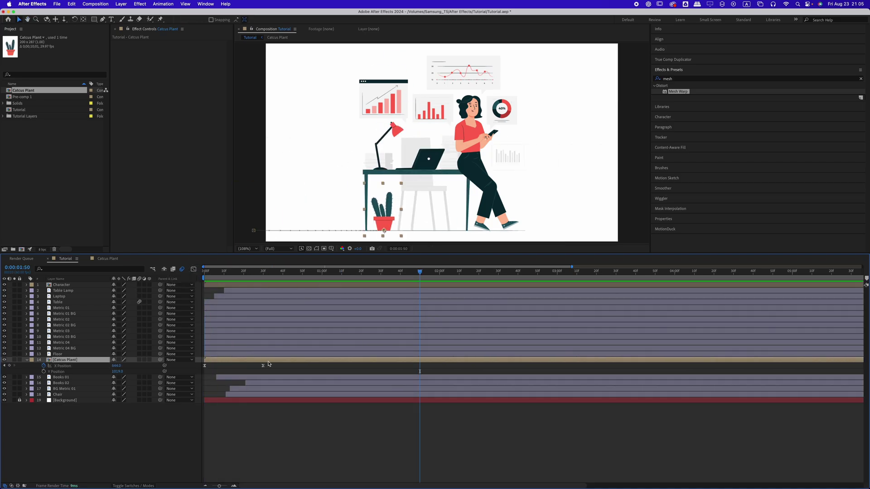
Keyframe the Catcus Plant's Rotation from a tilt at frame 0 to 0° at frame 30, and preview it
key(shift+r)
key(space)
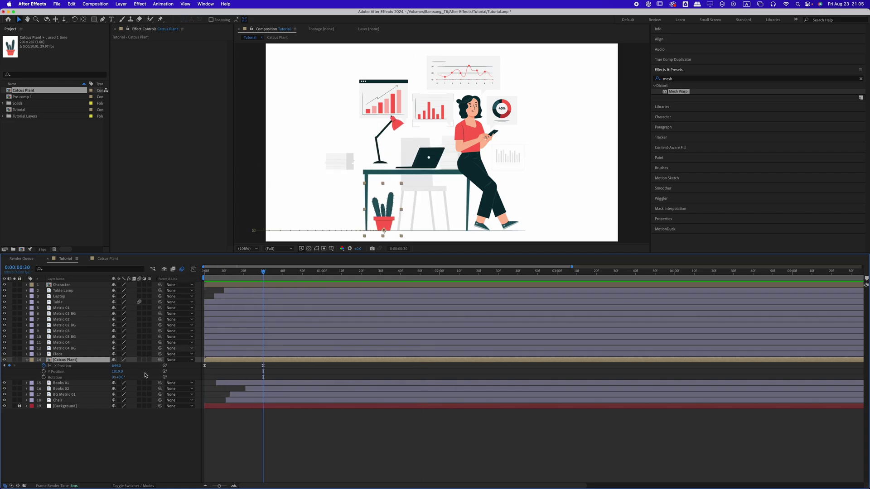
click(206, 281)
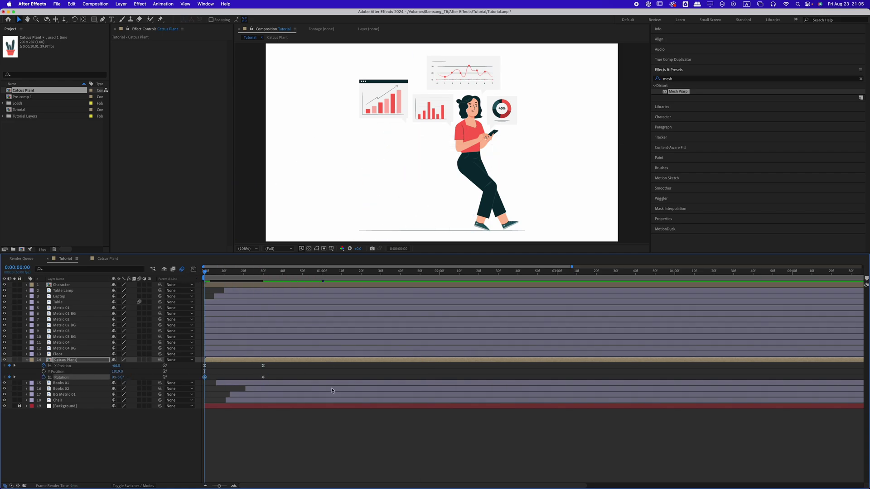
key(space)
key(space)
Adjust the Catcus Plant's Rotation curve and give it a slight overshoot at frame 30 that settles to 0° at frame 36
drag(205, 273, 231, 287)
click(194, 269)
click(296, 336)
click(263, 295)
mouse_move(252, 274)
mouse_down()
mouse_move(230, 276)
mouse_move(262, 272)
mouse_up()
click(194, 269)
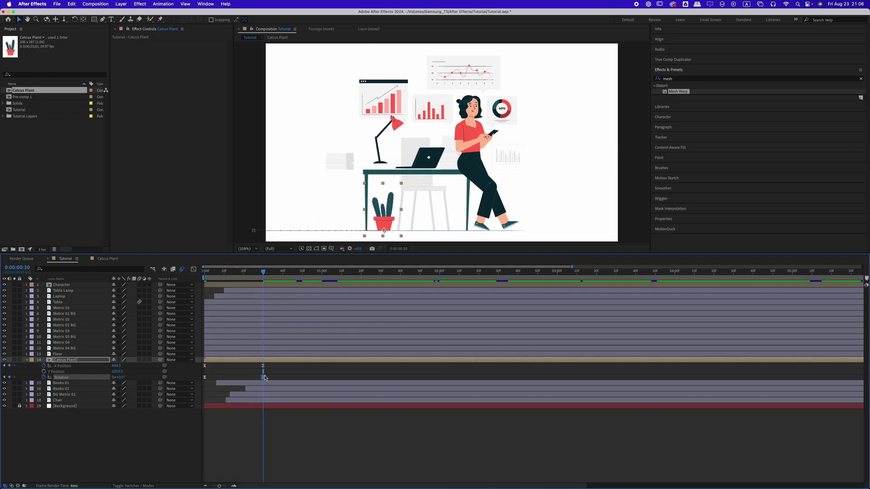
drag(122, 377, 118, 377)
key(space)
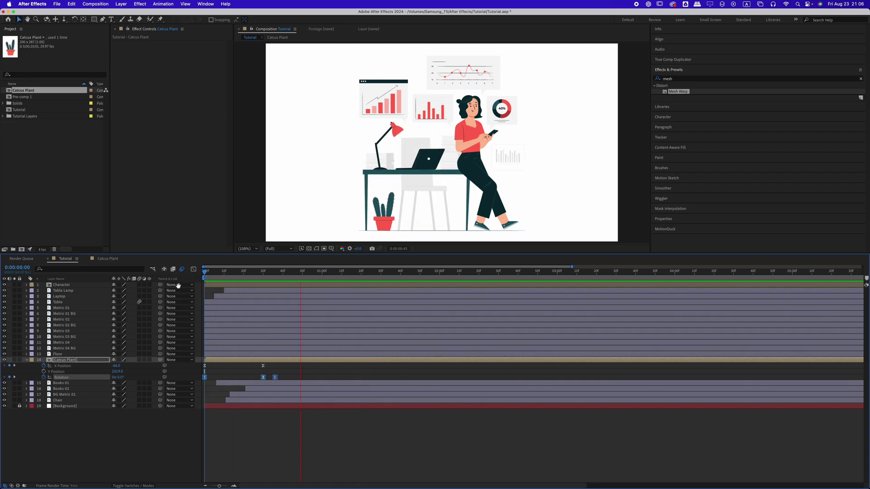
Try a 10° Rotation on the Catcus Plant's first keyframe and preview it
click(120, 378)
text(10)
key(Return)
key(space)
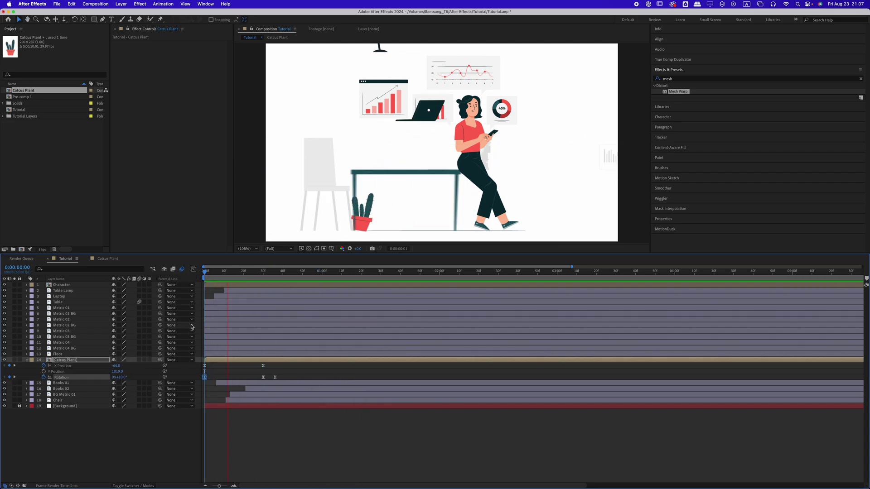
Set the Catcus Plant's first Rotation keyframe to -10° and preview the entrance
click(121, 377)
text(-10)
key(Return)
key(space)
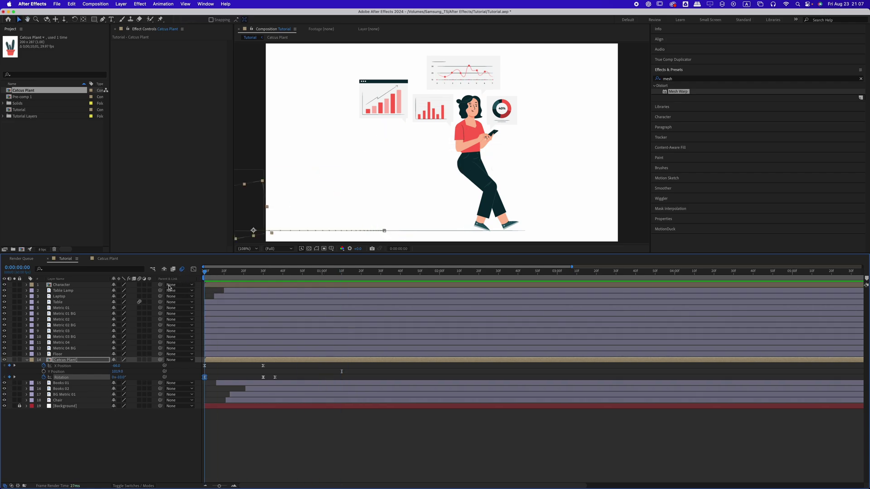
key(space)
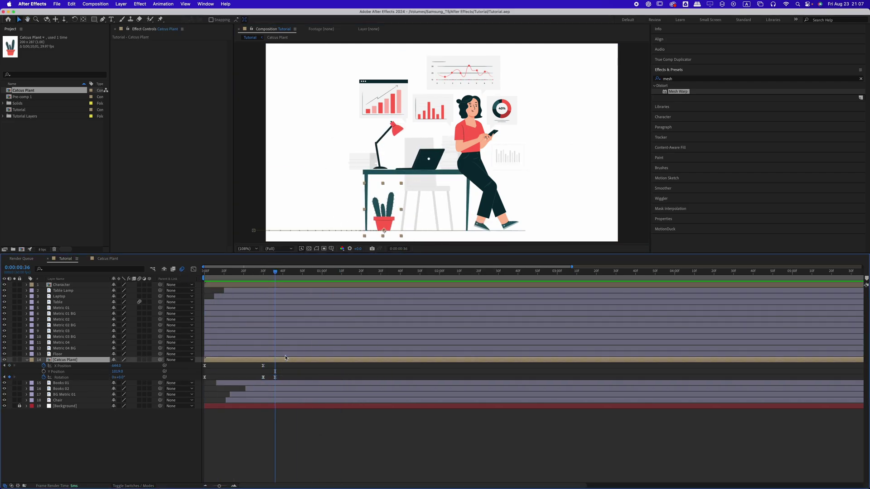
Solo the Metric 01 and Metric 01 BG layers and parent Metric 01 to Metric 01 BG
scroll(501, 109, up, 6)
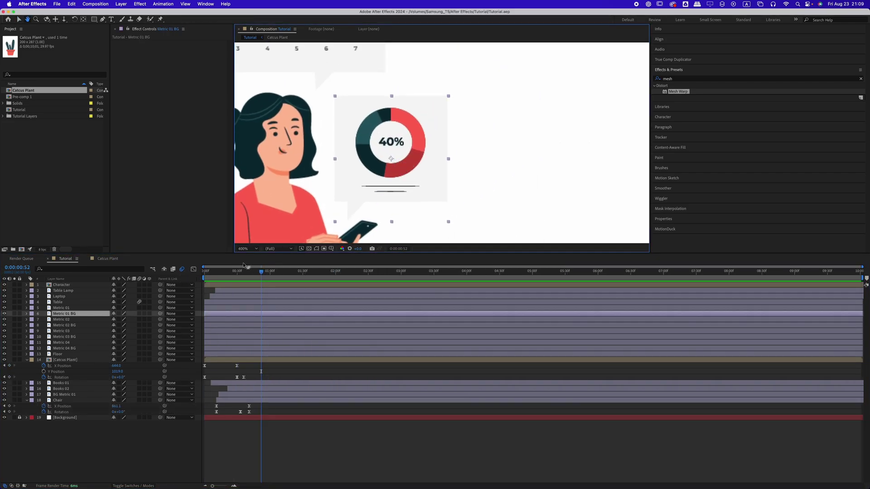
click(85, 308)
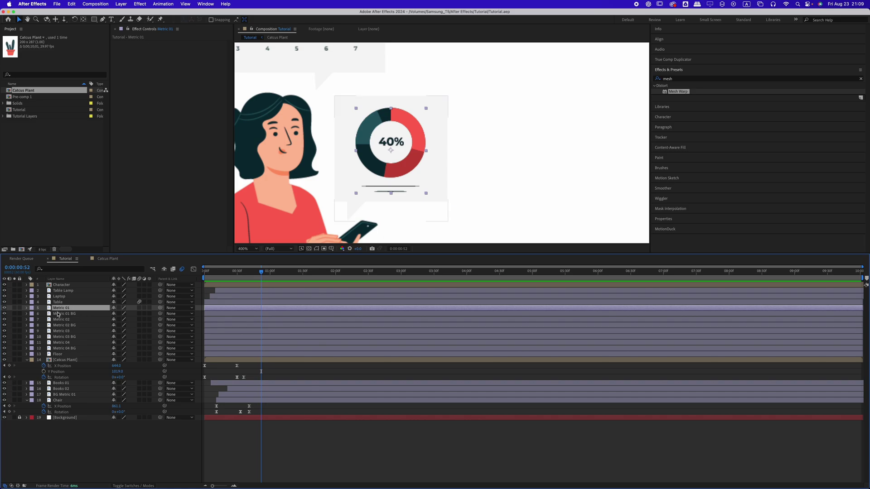
click(15, 307)
click(14, 314)
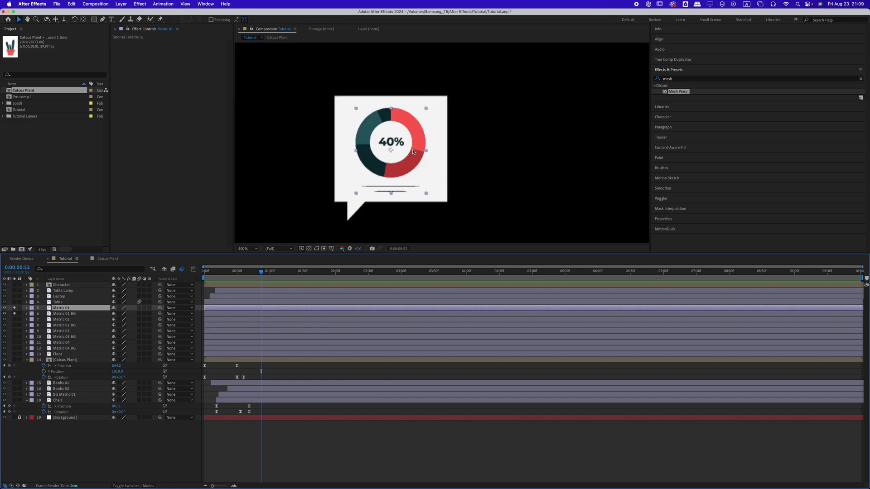
drag(413, 152, 431, 148)
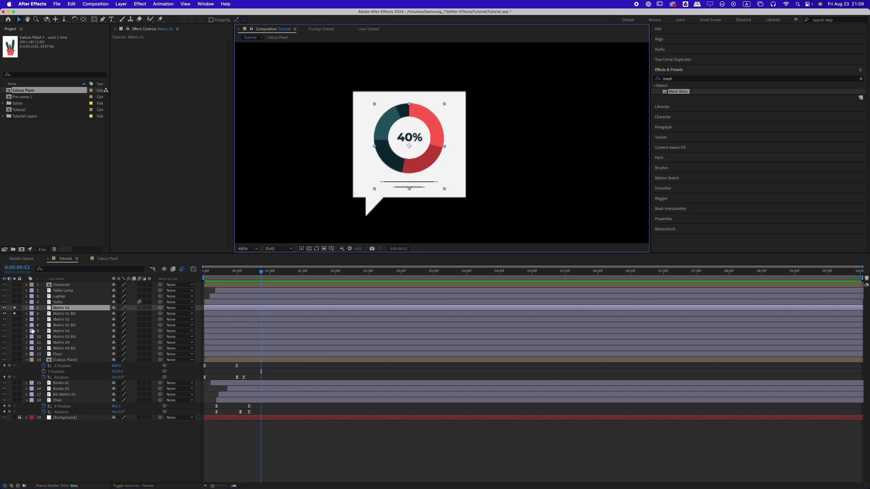
drag(160, 307, 61, 314)
Move Metric 01 BG's anchor point to the tip of the speech bubble's tail and reveal the layer's Scale property
click(61, 314)
key(y)
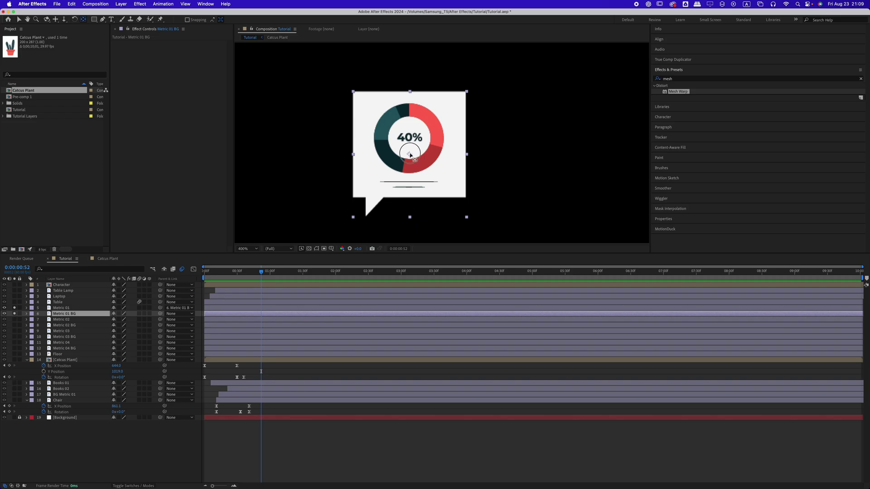
drag(410, 155, 366, 213)
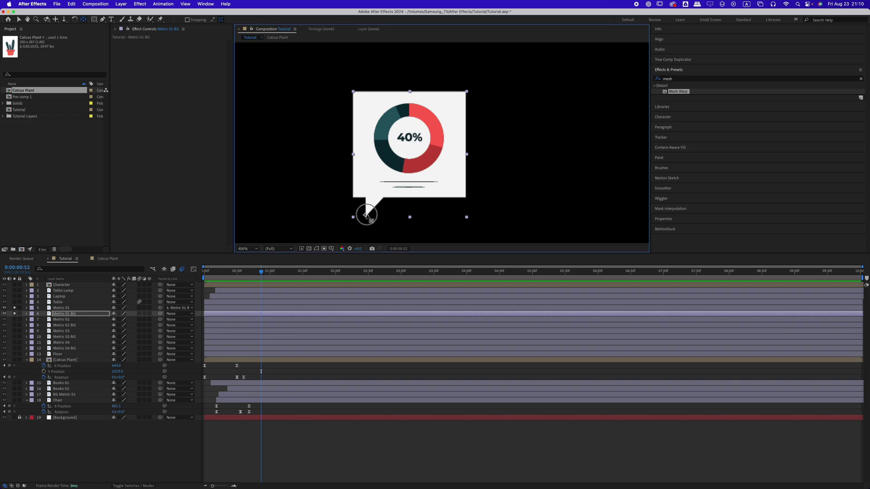
key(s)
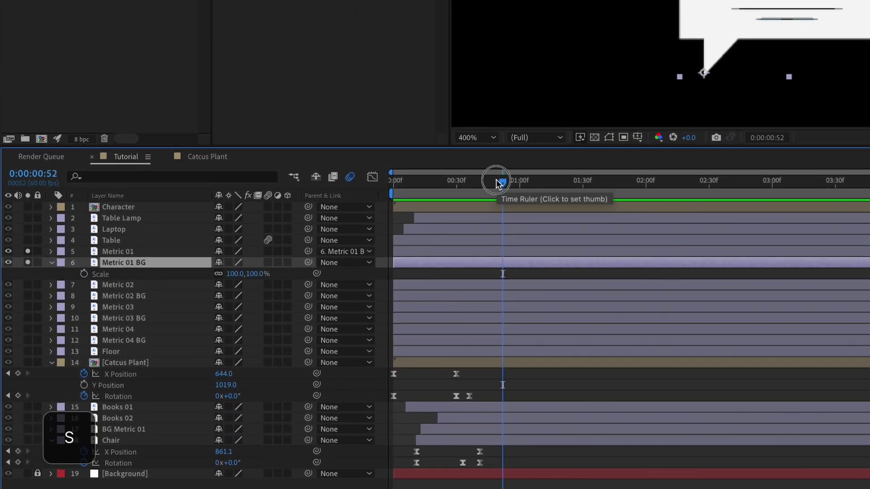
Animate Metric 01 BG's Scale from 0% at frame 0 to 100% at frame 30 and preview the growth
drag(259, 271, 234, 279)
click(84, 274)
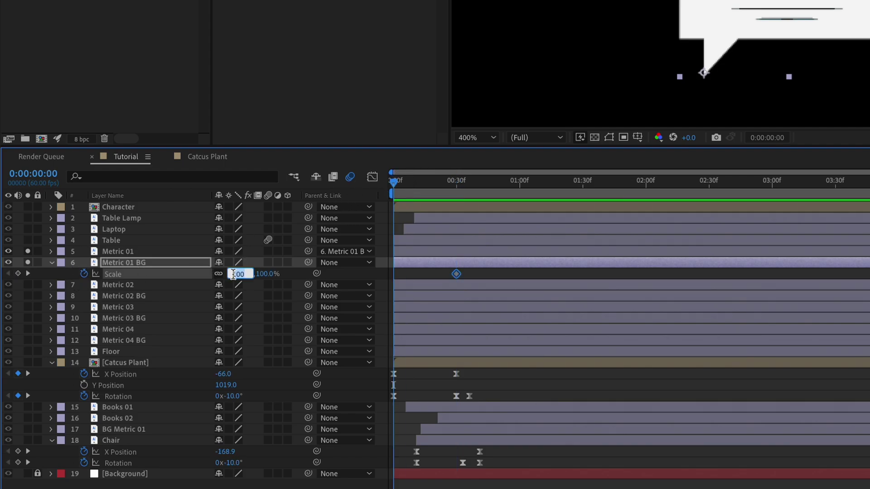
text(0)
key(Return)
key(space)
key(space)
Easy-ease Metric 01 BG's Scale keyframes, bend the value curve so it slightly overshoots 100% before settling, and preview it
key(F9)
drag(470, 276, 421, 212)
click(372, 177)
drag(435, 227, 392, 207)
key(space)
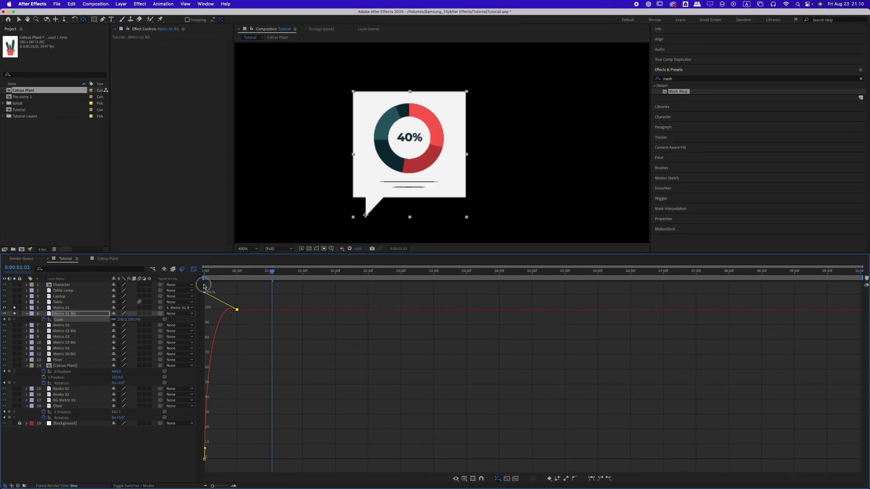
drag(204, 285, 226, 295)
click(193, 269)
key(space)
key(space)
click(193, 270)
key(space)
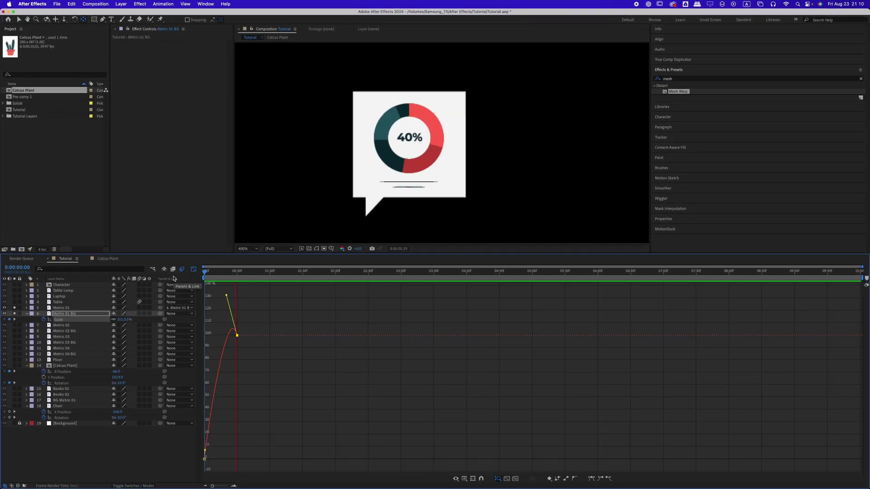
click(194, 269)
Collapse the revealed keyframed properties of all layers in the Tutorial composition
click(437, 151)
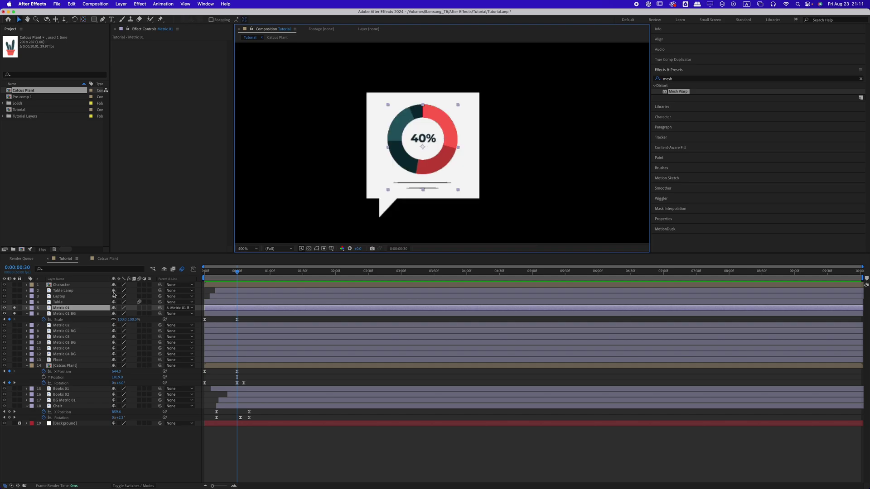
key(super+a)
key(u)
key(u)
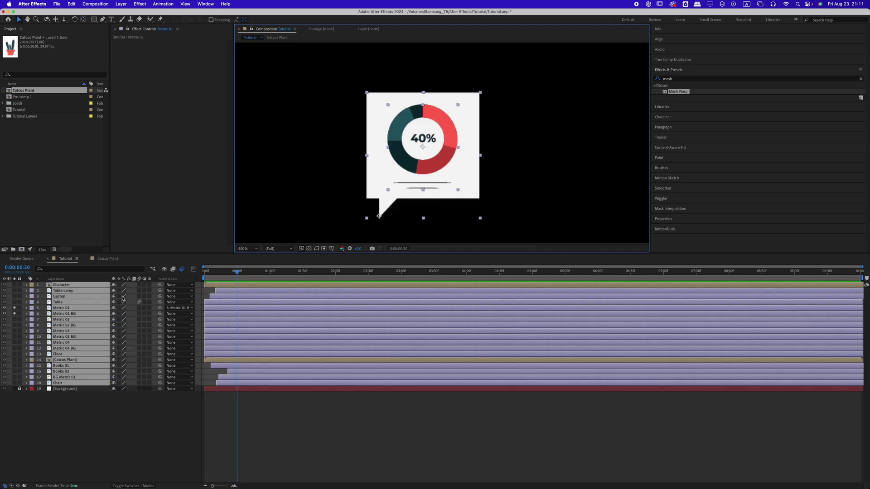
click(137, 446)
click(96, 285)
scroll(318, 236, up, 1)
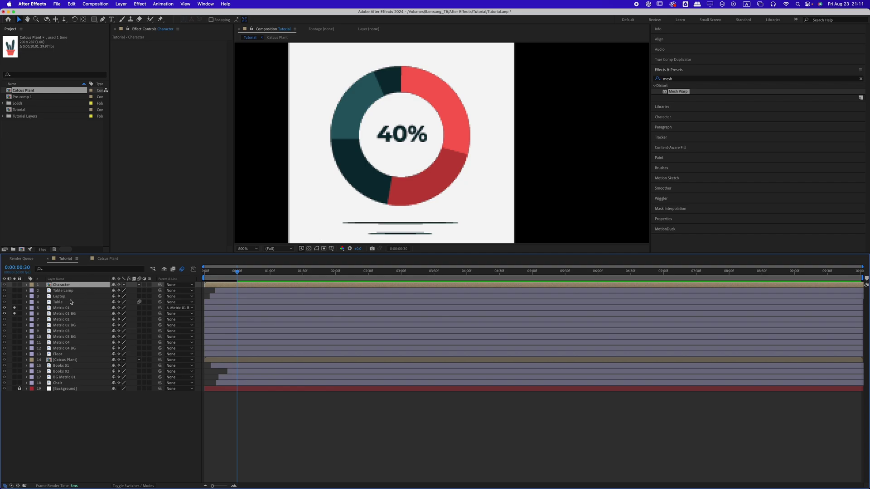
Unsolo the Metric 01 layers, enable motion blur on the layers from Table Lamp to Chair, and preview the full composition
click(27, 309)
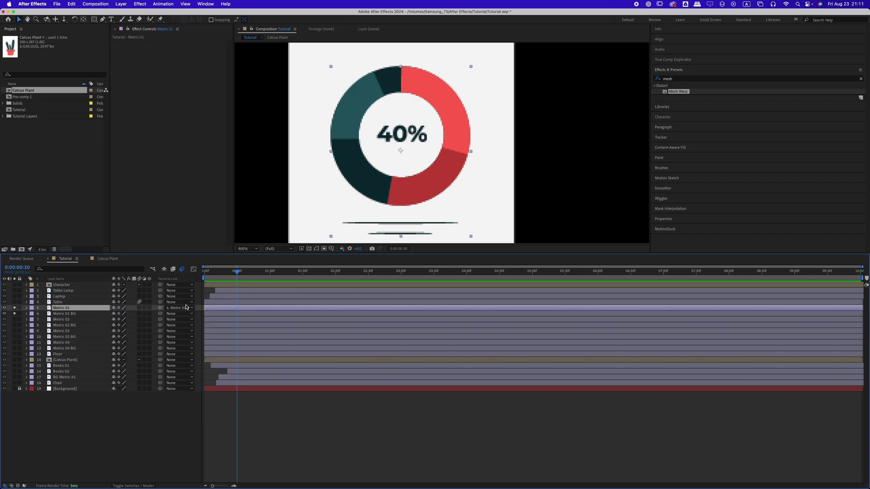
drag(139, 290, 139, 383)
key(space)
key(shift+slash)
key(space)
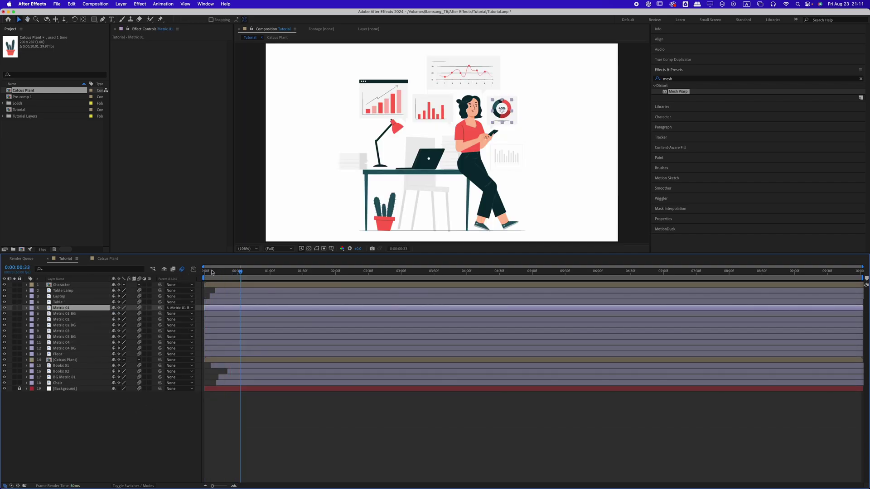
key(space)
Reveal Scale on Metric 01 and Metric 01 BG, and move Metric 01's anchor point to the donut chart's centre
scroll(507, 109, up, 6)
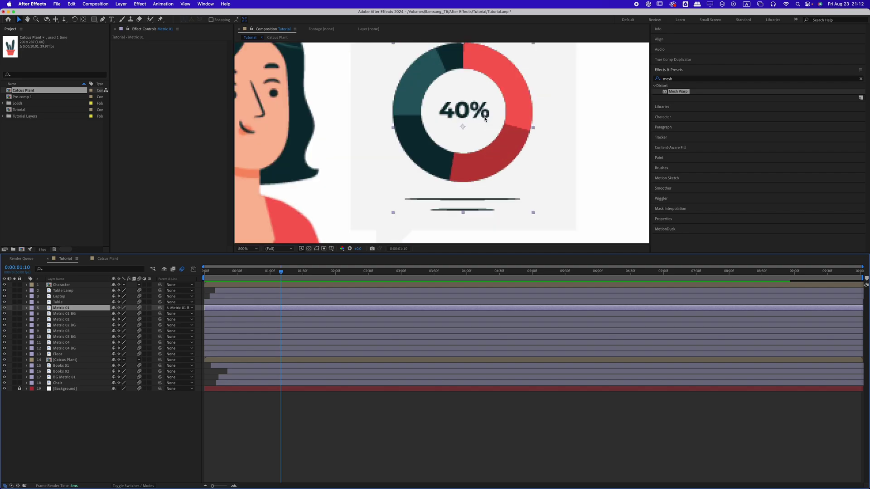
scroll(387, 186, down, 3)
click(67, 319)
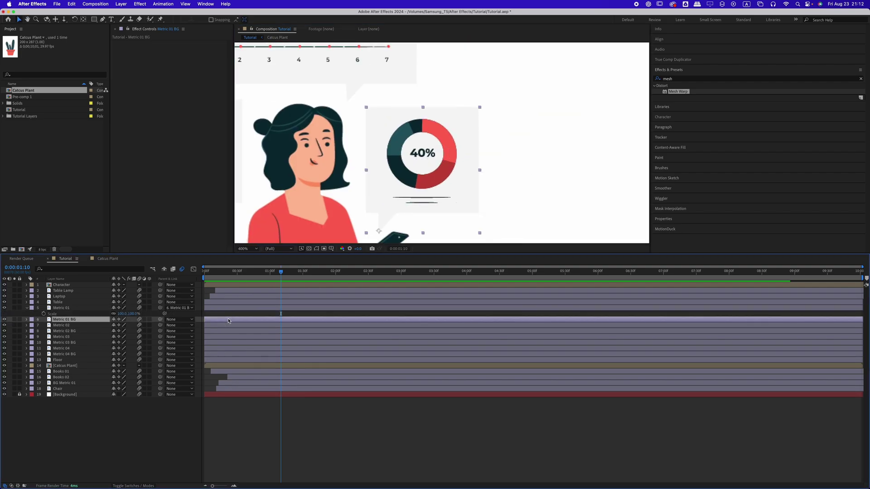
key(u)
drag(281, 272, 240, 272)
click(242, 309)
key(y)
drag(421, 162, 422, 154)
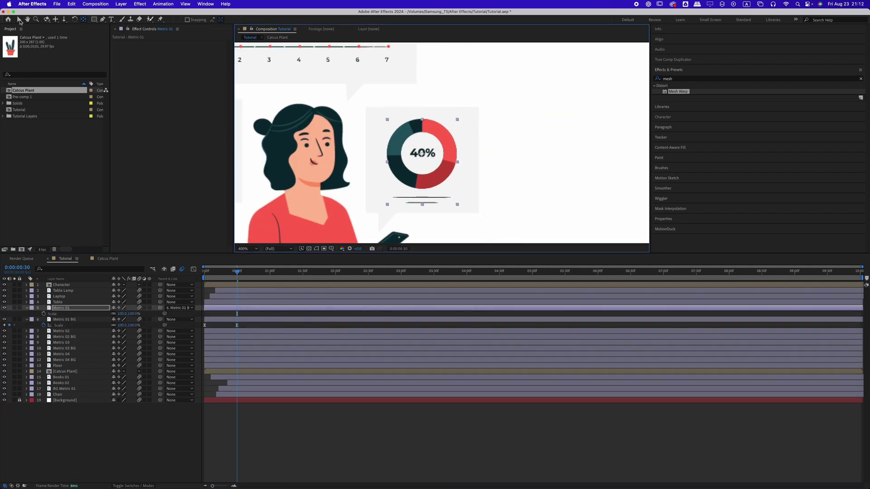
click(19, 20)
Give Metric 01 the same Scale keyframes as its background, delay the layer to start at about frame 25, and preview it
click(238, 311)
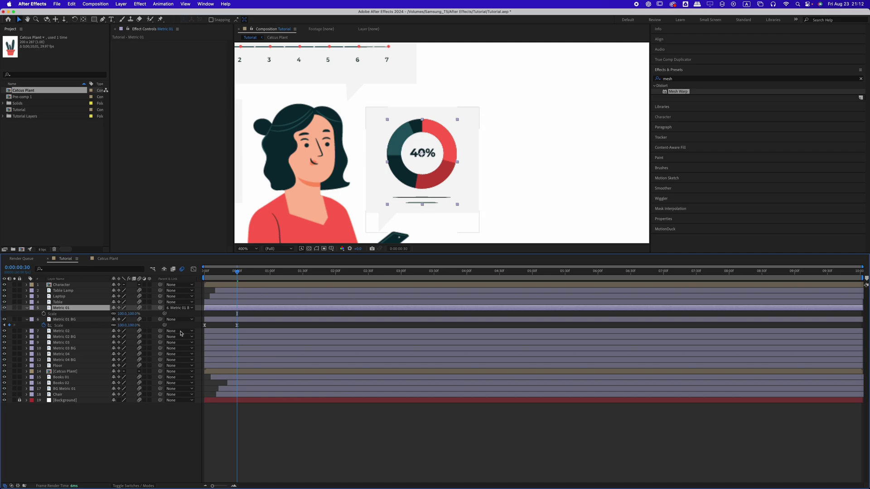
key(j)
mouse_move(249, 308)
mouse_down()
mouse_move(282, 308)
mouse_move(246, 308)
mouse_up()
key(space)
drag(204, 273, 237, 276)
drag(247, 308, 254, 308)
drag(236, 273, 188, 280)
key(space)
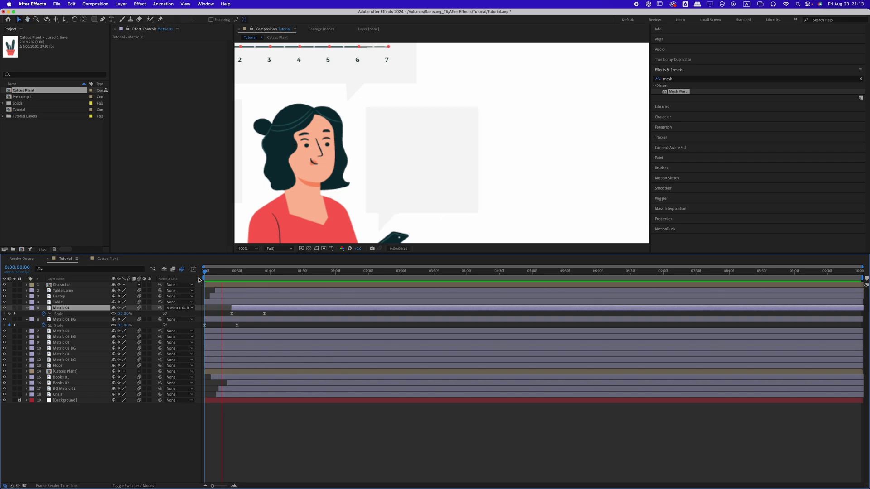
Shift Metric 01 and Metric 01 BG together so the background starts at about frame 42, and preview the composition
key(space)
shift+click(244, 319)
drag(244, 320, 290, 320)
drag(289, 273, 159, 291)
key(space)
key(shift+slash)
key(space)
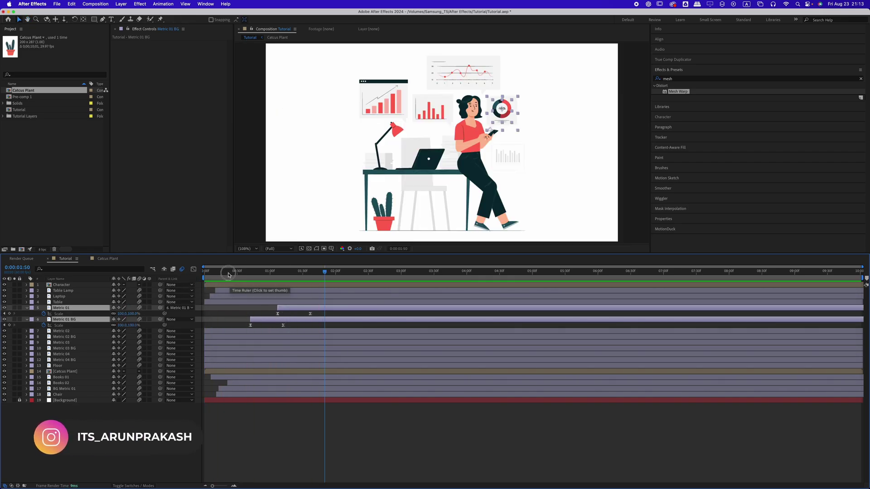
Play back the scene to check the Metric 01 bubble's timing against the furniture entrances
key(space)
drag(227, 274, 240, 288)
key(space)
key(space)
key(space)
key(space)
key(space)
key(space)
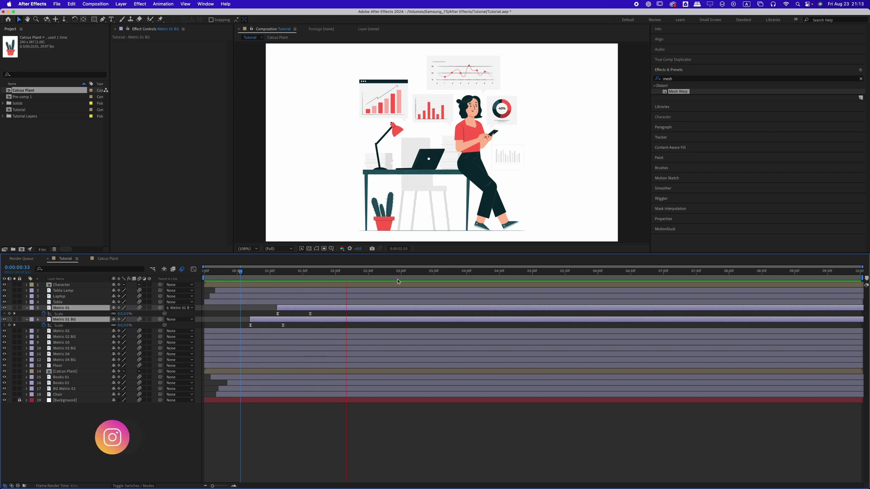
key(space)
Move Metric 02 BG's anchor point to the tip of the line-chart bubble's tail
scroll(382, 97, up, 2)
scroll(382, 98, down, 1)
drag(419, 97, 378, 128)
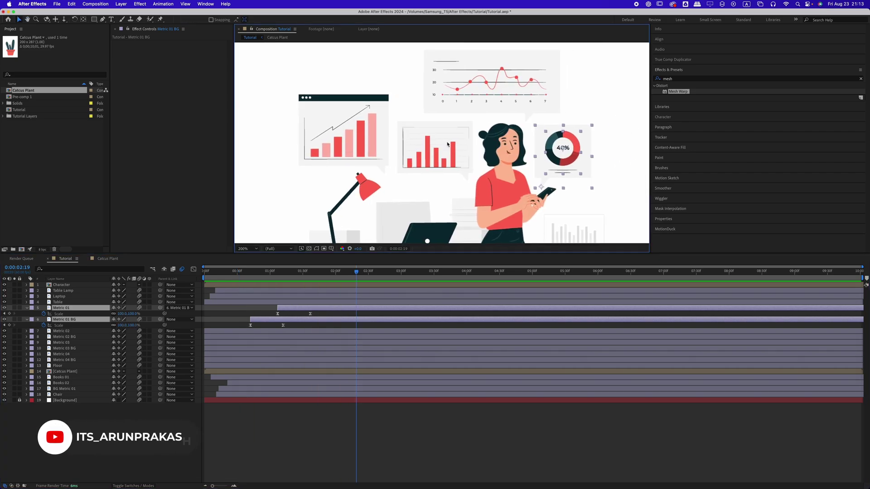
click(73, 302)
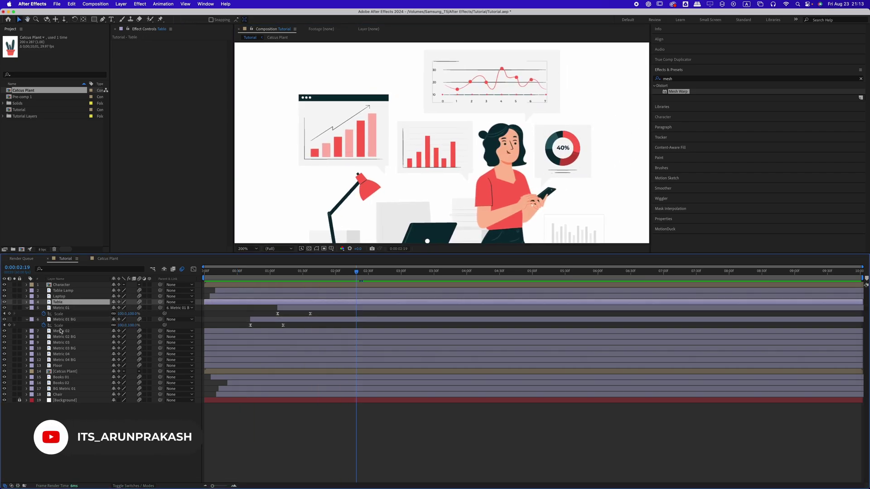
scroll(527, 132, up, 2)
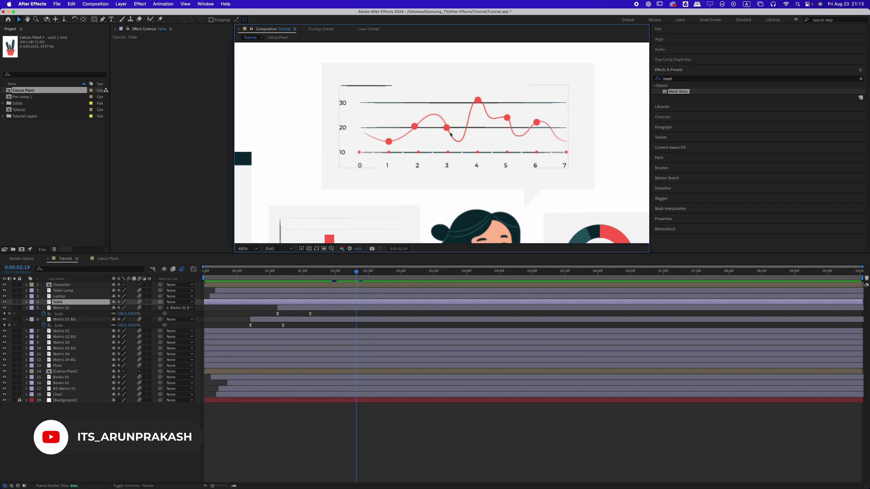
click(451, 134)
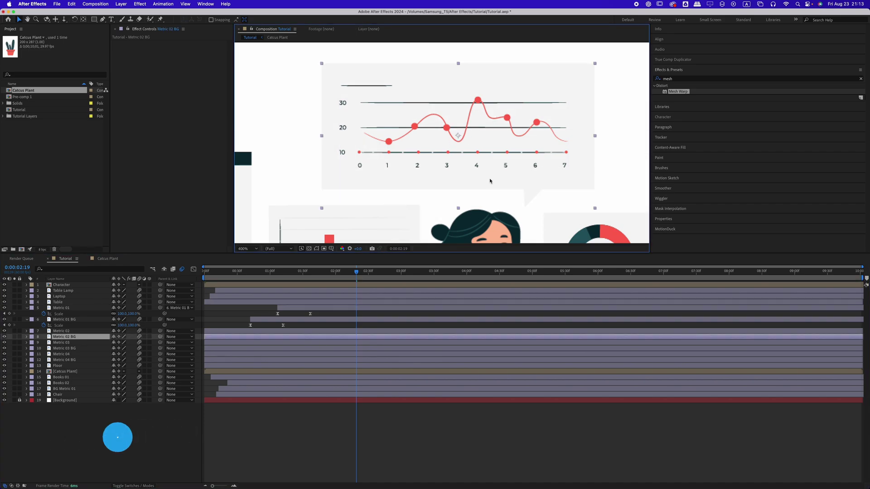
key(y)
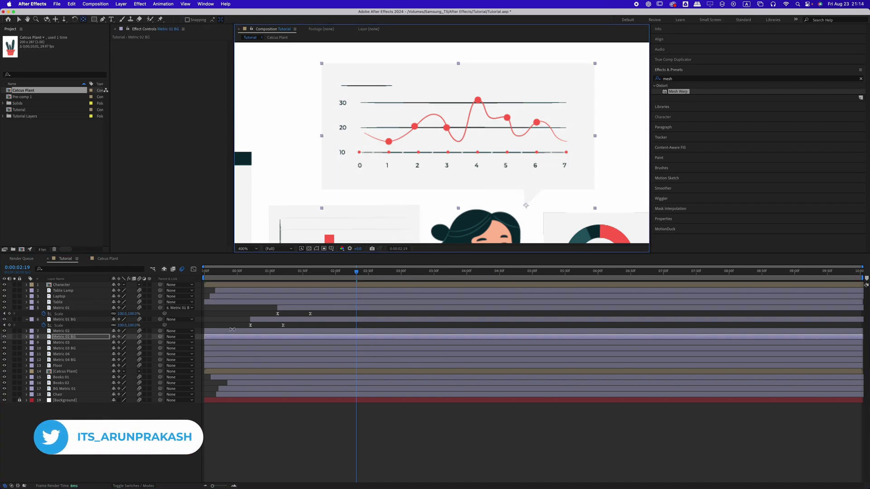
key(v)
Copy Metric 01 BG's two Scale keyframes onto Metric 02 BG at frame 0 and preview the bubble
key(s)
drag(293, 324, 244, 327)
key(super+c)
key(Home)
click(228, 337)
key(super+v)
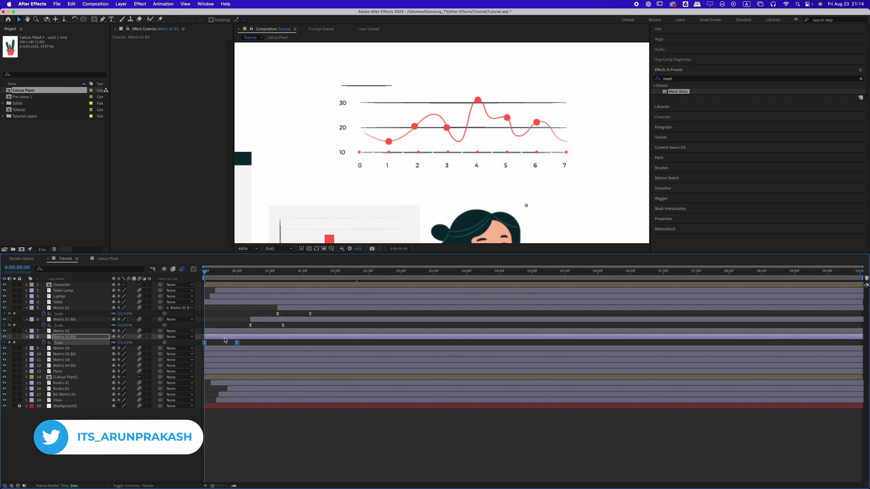
key(space)
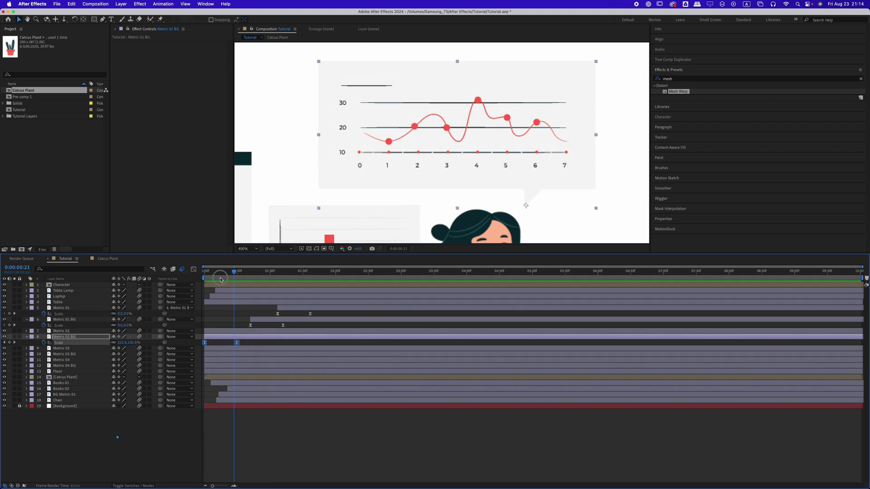
Paste the Scale keyframes onto Metric 02, delay that layer to start at about frame 22, and preview it
click(248, 335)
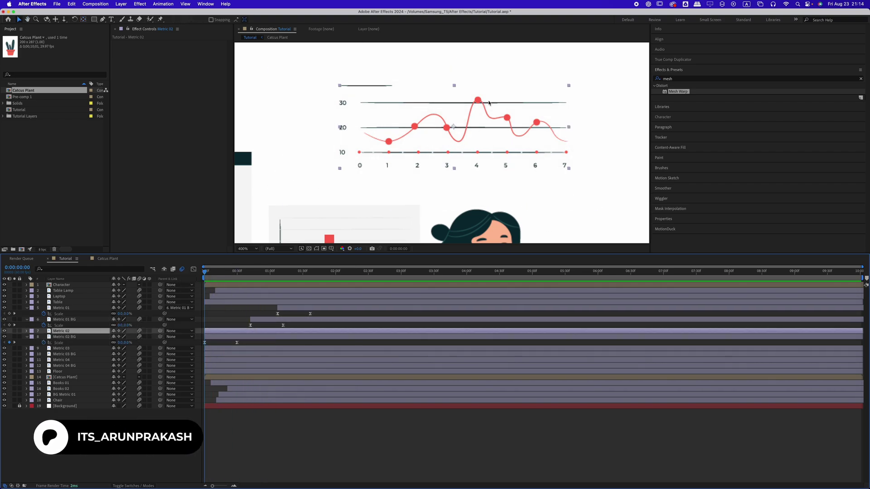
key(super+v)
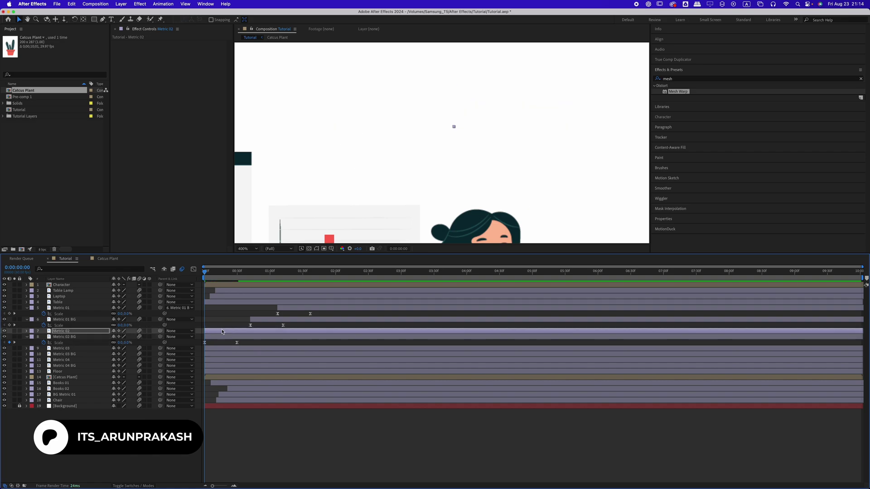
drag(204, 274, 232, 275)
drag(225, 331, 249, 332)
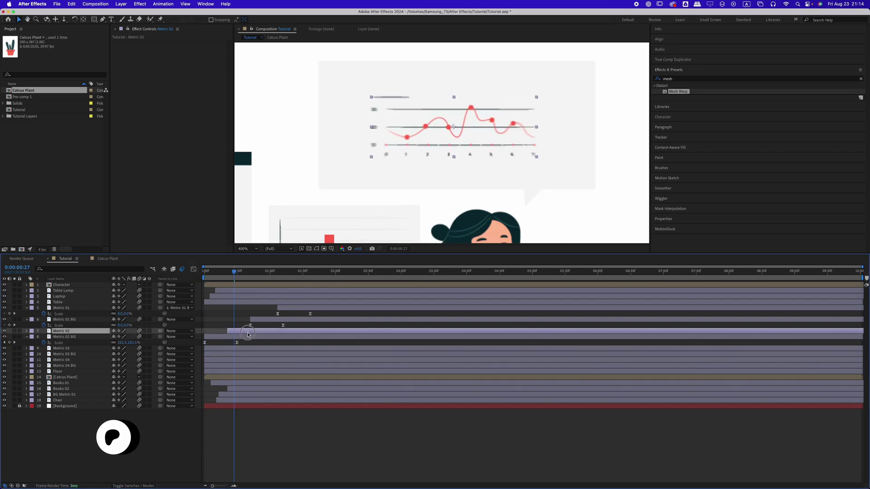
drag(233, 273, 172, 279)
key(space)
key(space)
drag(228, 275, 186, 280)
key(space)
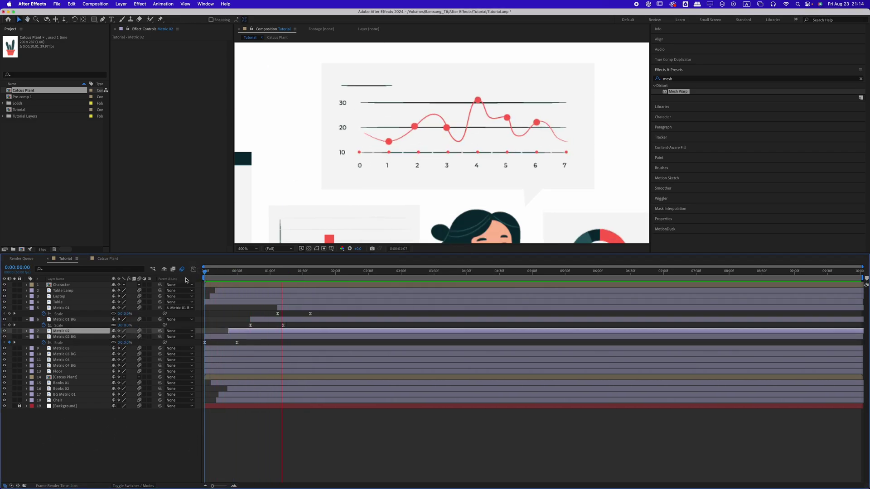
Shift Metric 02 and Metric 02 BG together so the background starts at about 1:15, and preview the composition
key(space)
shift+click(247, 337)
drag(247, 337, 329, 337)
drag(312, 273, 228, 281)
key(space)
key(space)
key(shift+slash)
key(space)
Copy Metric 02 BG's Scale keyframes onto Metric 03 and Metric 03 BG at frame 0 and reveal them
scroll(435, 120, up, 2)
click(439, 116)
drag(451, 116, 449, 172)
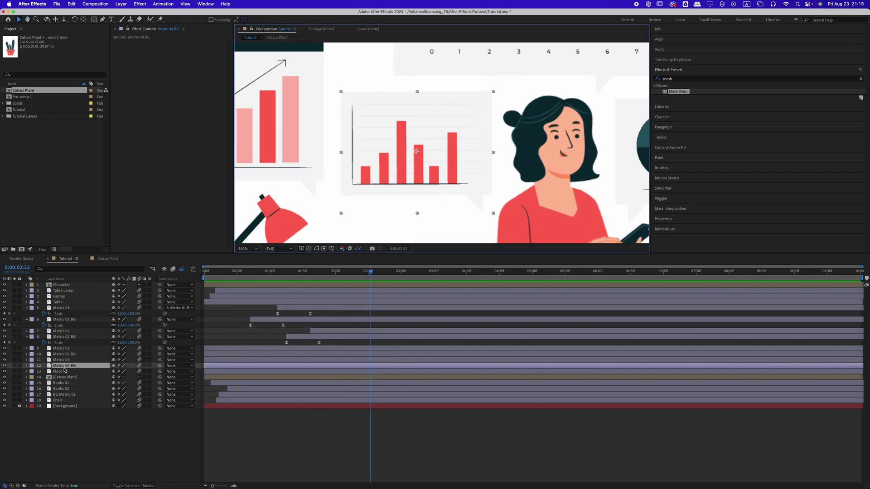
drag(324, 342, 256, 358)
key(Home)
click(90, 349)
shift+click(91, 354)
key(super+v)
key(u)
click(250, 367)
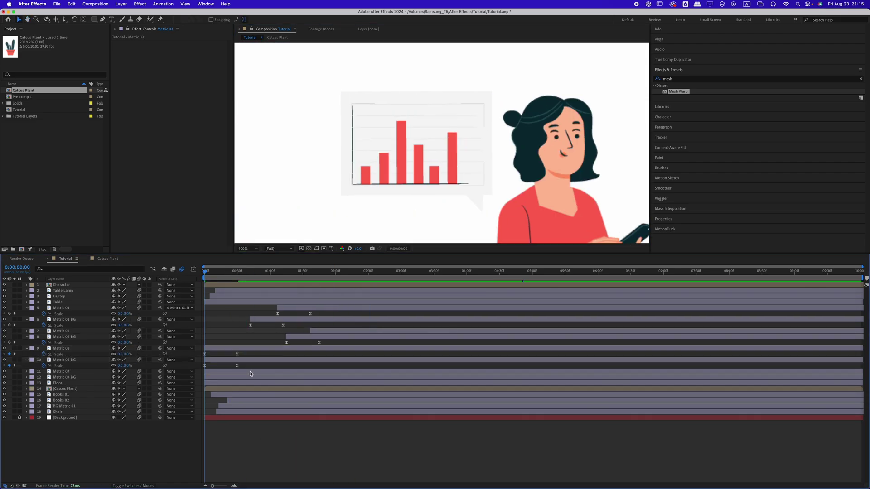
Move Metric 04 BG's anchor point to the tip of the small bar-chart bubble's tail
click(91, 360)
click(83, 19)
click(480, 203)
scroll(480, 203, down, 4)
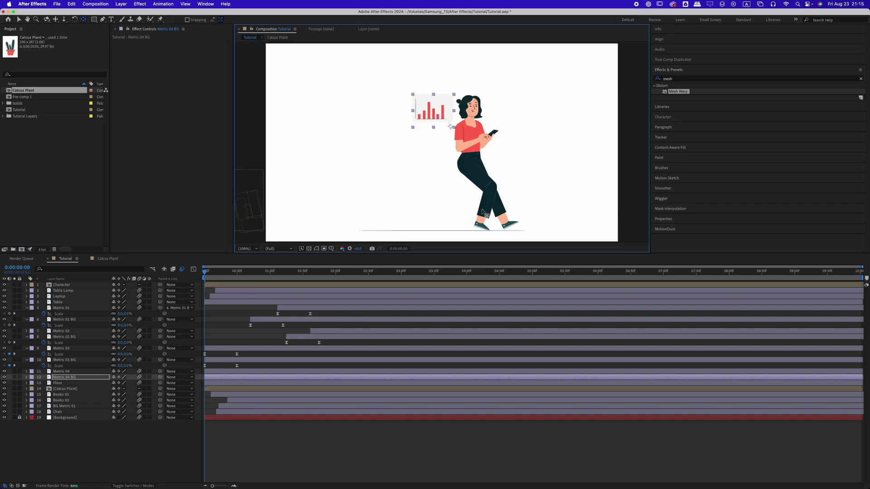
Move the Metric 04 and Metric 04 BG layers to start at 0:00:01:41 and place the current time there
shift+click(228, 373)
drag(227, 375, 346, 370)
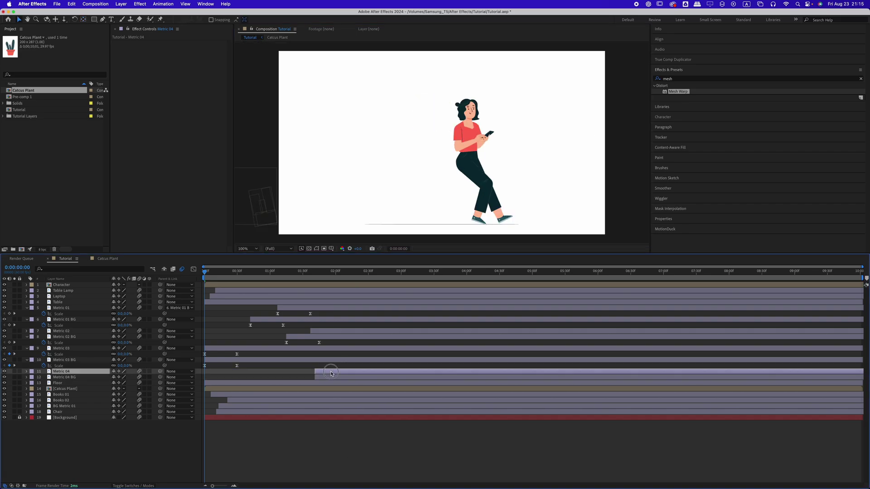
mouse_move(329, 271)
mouse_down()
mouse_move(365, 271)
mouse_move(315, 277)
mouse_up()
Copy Metric 03 BG's Scale keyframes onto Metric 04 and Metric 04 BG at 0:00:01:41 and reveal them
drag(241, 363, 203, 368)
click(254, 350)
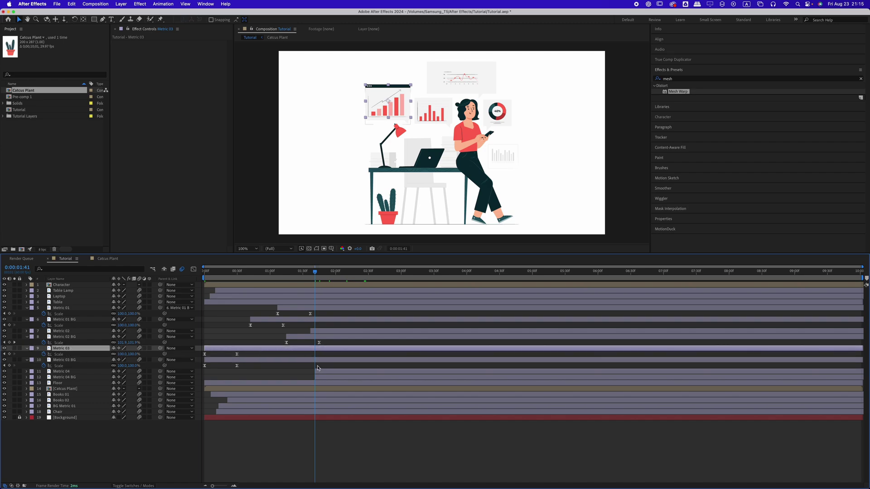
drag(318, 367, 324, 374)
drag(243, 364, 199, 368)
key(super+c)
drag(322, 365, 327, 377)
key(super+v)
key(u)
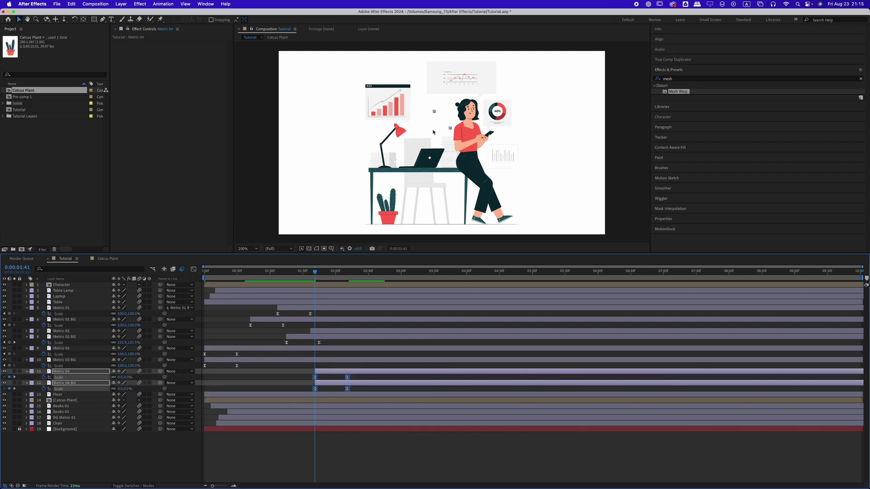
Start Metric 03 and Metric 04 about 24 frames after their backgrounds, and bring the Metric 04 pair in ahead of the Metric 03 pair
scroll(432, 130, up, 1)
drag(316, 272, 329, 272)
click(336, 371)
drag(335, 372, 361, 371)
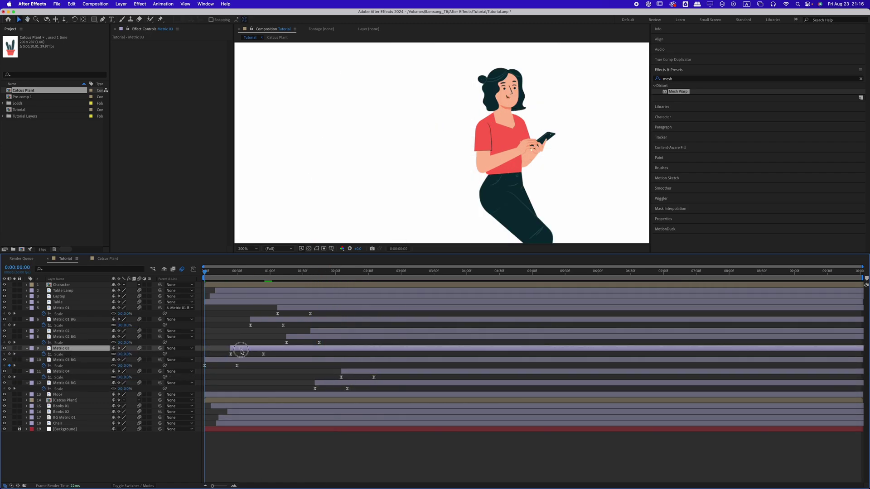
drag(241, 368, 334, 368)
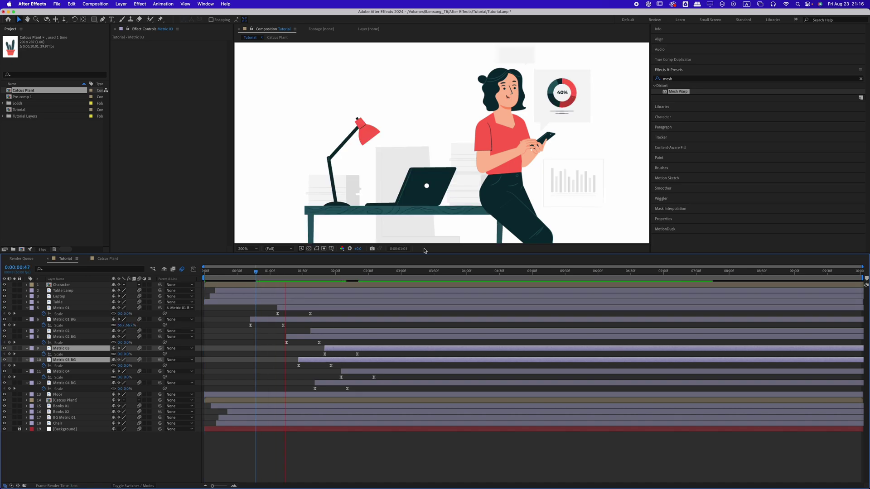
mouse_move(355, 371)
mouse_down()
mouse_move(336, 363)
mouse_move(352, 361)
mouse_up()
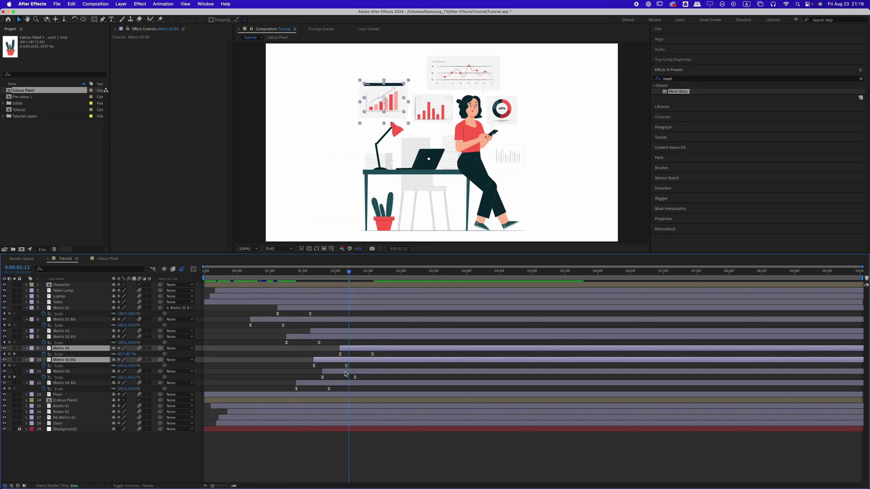
Shift all the metric layers and their backgrounds slightly further along the timeline and preview the animation
drag(319, 384, 326, 386)
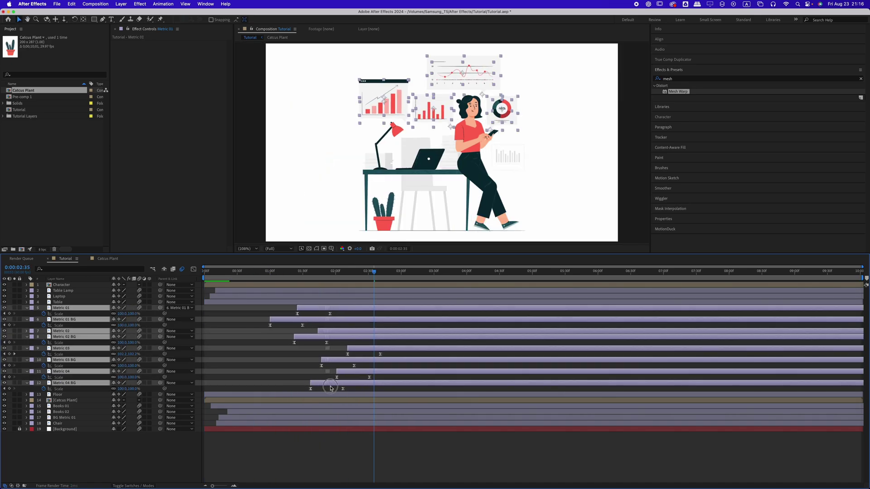
click(259, 275)
drag(260, 275, 218, 292)
key(space)
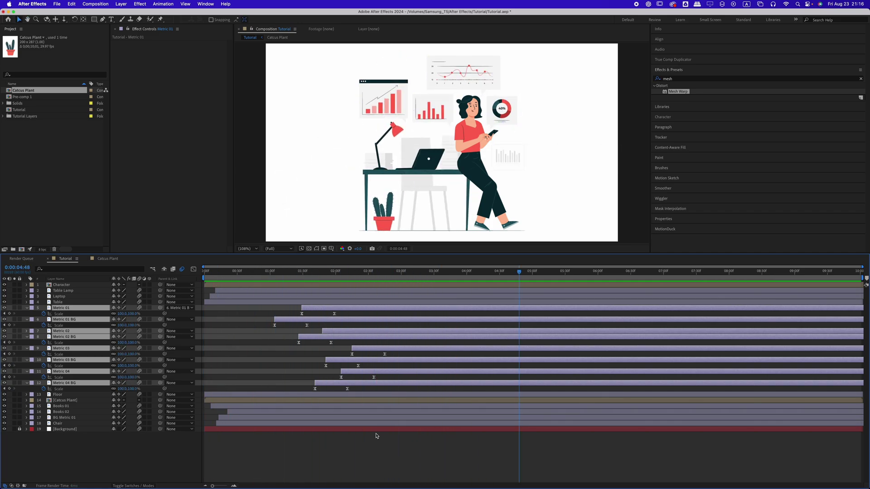
Collapse the revealed layer properties and open the Character layer's pre-comp
click(403, 446)
click(478, 172)
click(352, 443)
key(u)
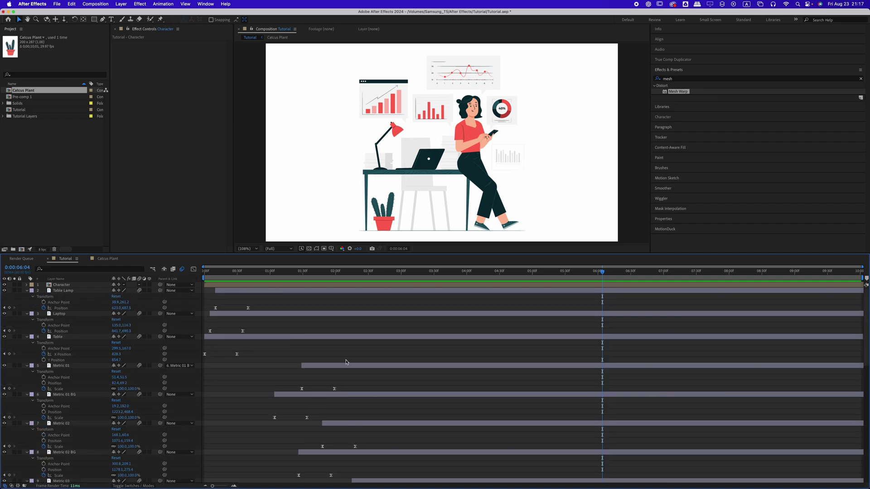
key(u)
click(75, 285)
double_click(80, 286)
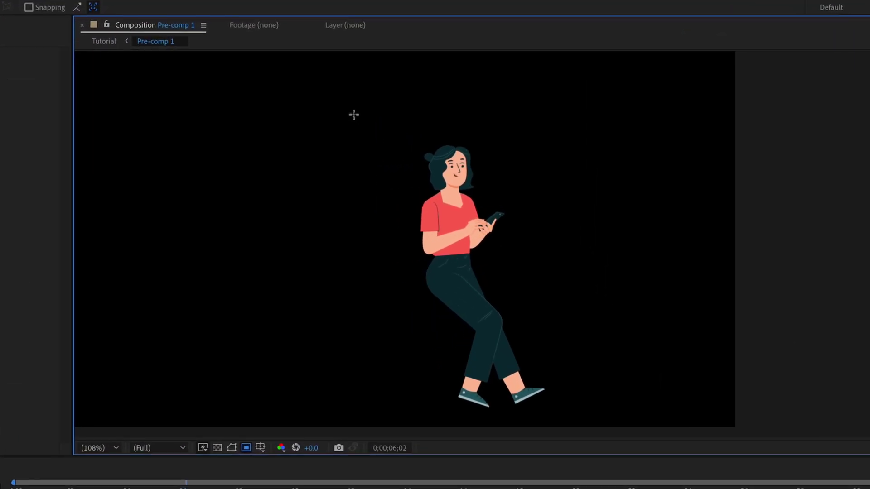
Crop the character pre-comp to a region of interest drawn around the woman and open its composition settings
drag(354, 115, 605, 421)
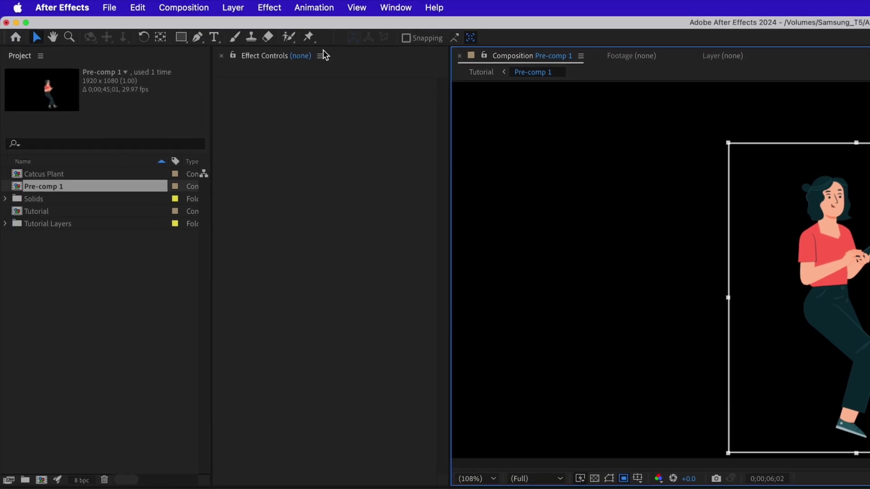
click(183, 7)
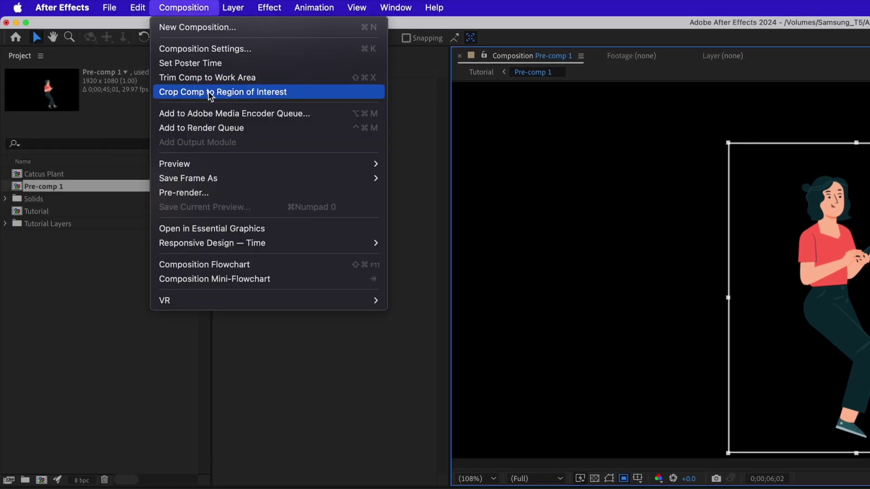
click(208, 92)
key(super+k)
click(277, 403)
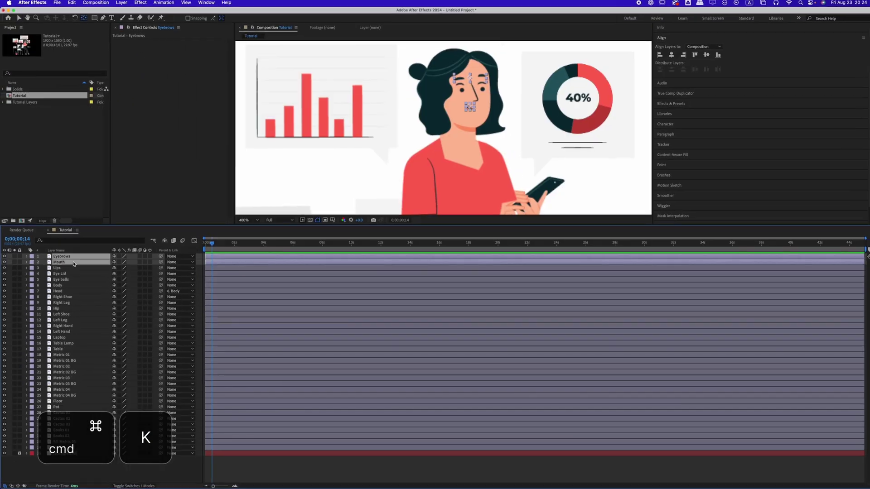
Parent the Eyebrows, Mouth, Lips, Eye Lid and Eye balls layers to the Head layer
super+click(68, 268)
super+click(68, 273)
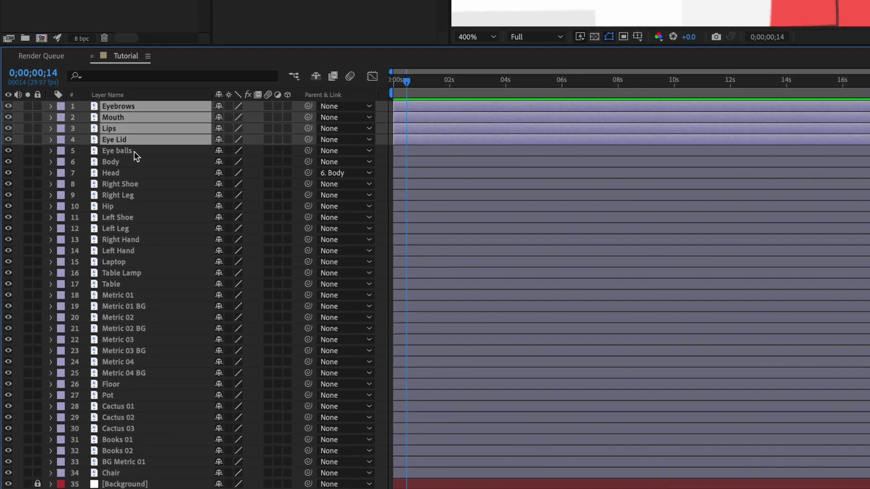
super+click(70, 280)
drag(308, 151, 165, 172)
click(143, 174)
click(135, 184)
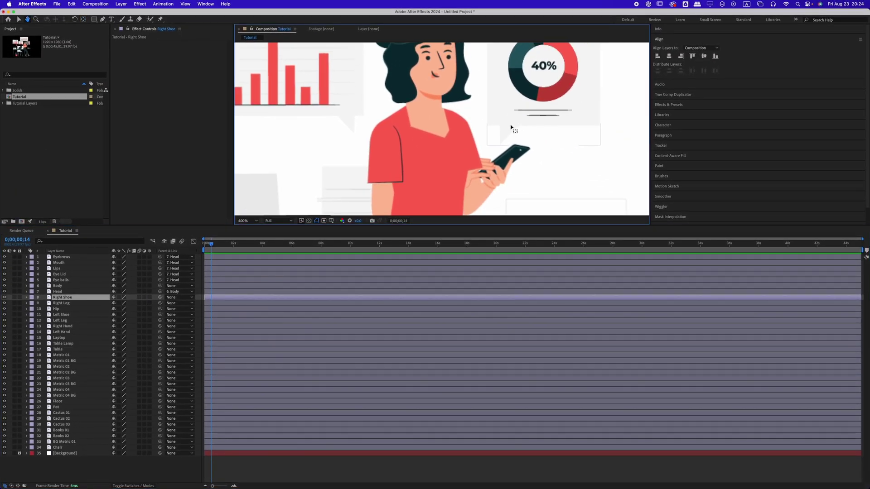
Keyframe the Head layer's Rotation at -3° at the start of the character pre-comp
scroll(511, 128, down, 1)
drag(352, 176, 361, 190)
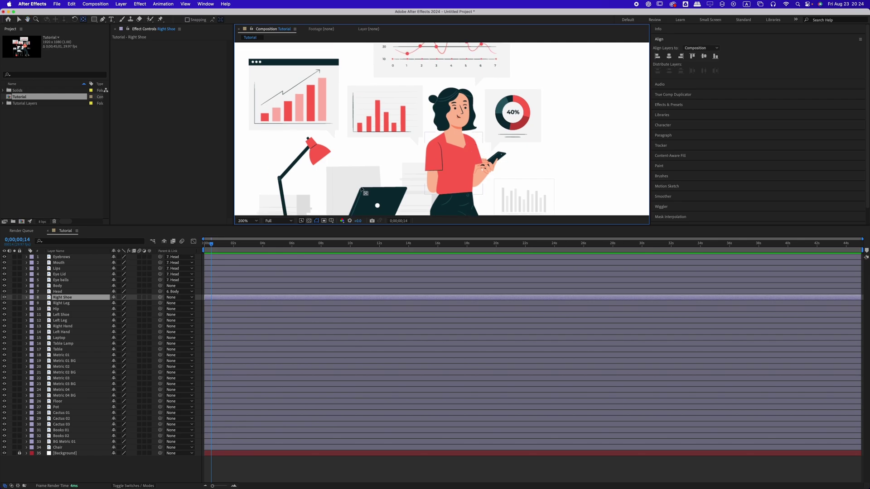
text(r)
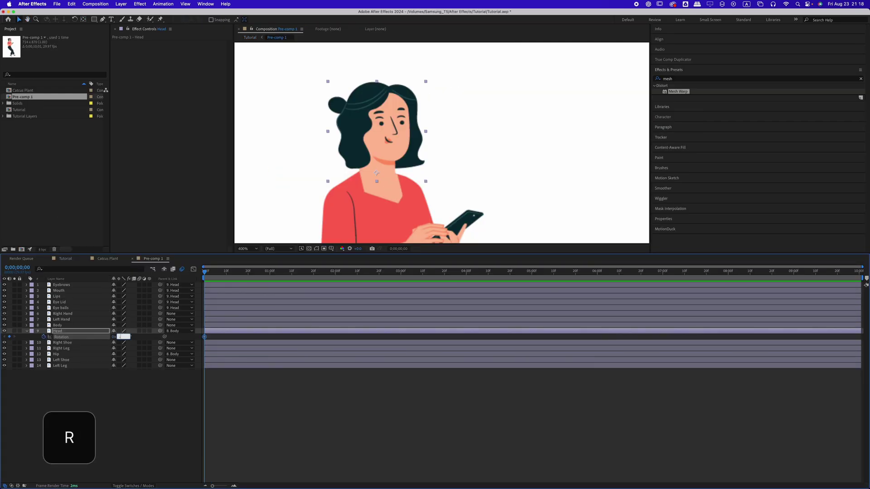
text(3)
key(Return)
Add Head rotation keyframes every 20 frames, copying the one at 0;00;01;10 to 0;00;02;20
key(shift+Page_Down)
key(shift+Page_Down)
click(119, 337)
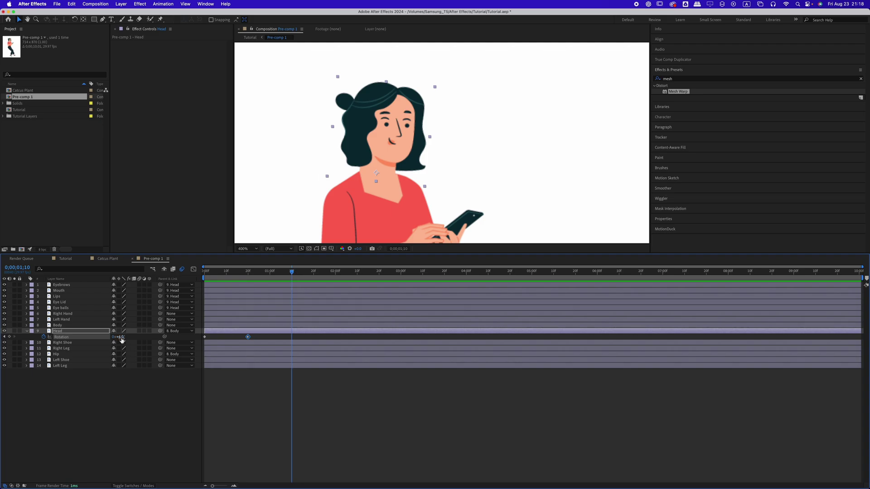
key(Return)
key(Return)
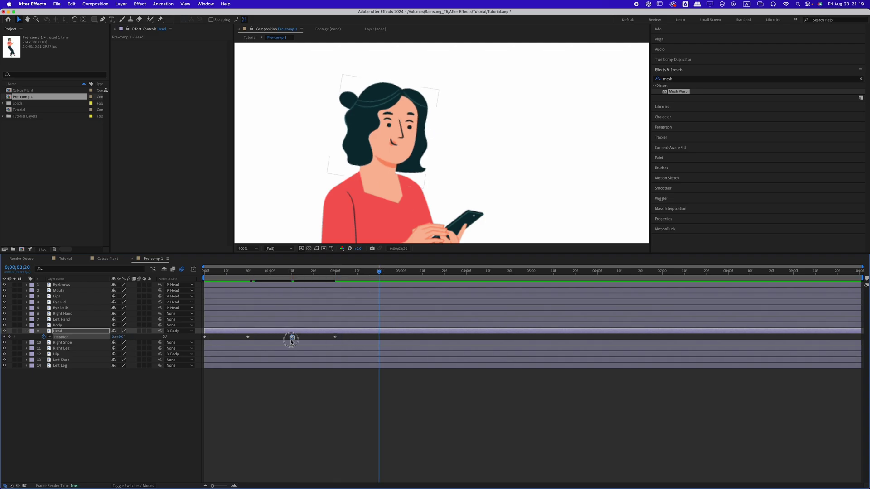
drag(294, 335, 291, 341)
key(super+c)
key(super+v)
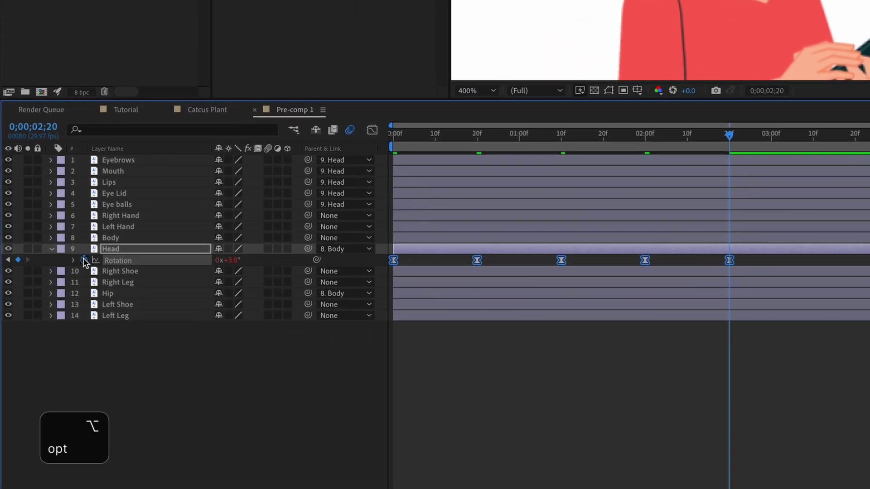
Loop the Head's rotation with the expression loopOut() and preview it from the start
alt+click(43, 336)
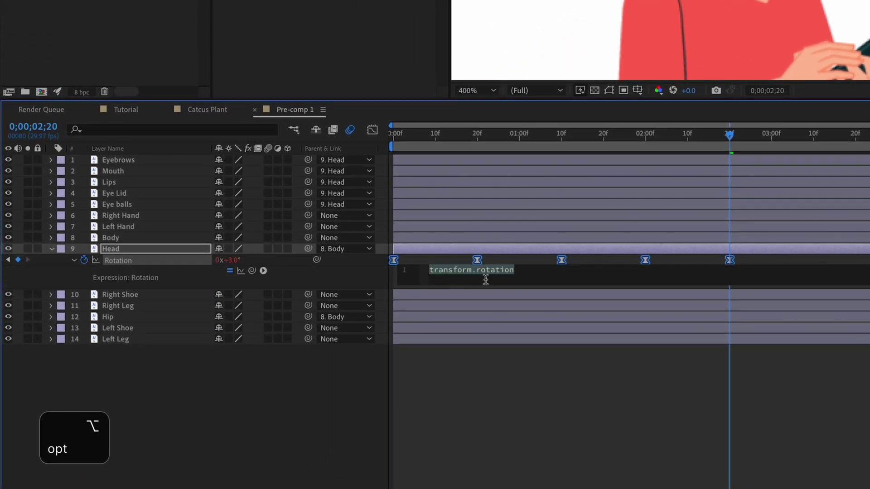
text(loopOut())
click(486, 282)
click(515, 421)
key(Home)
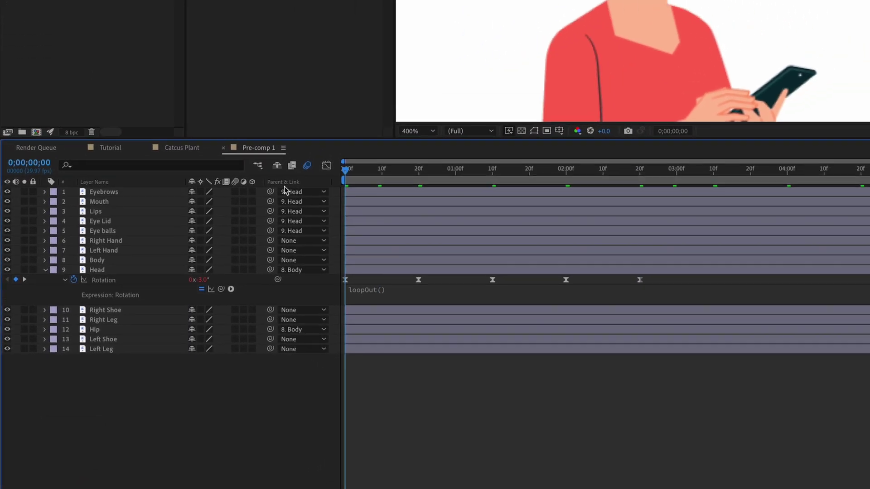
key(space)
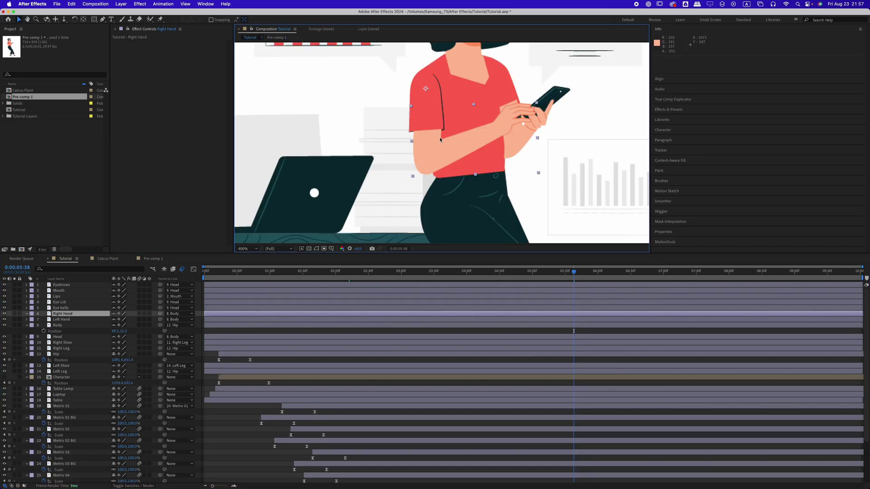
Duplicate the Right Hand layer and draw a Pen mask around the forearm and hand on the lower copy
click(107, 311)
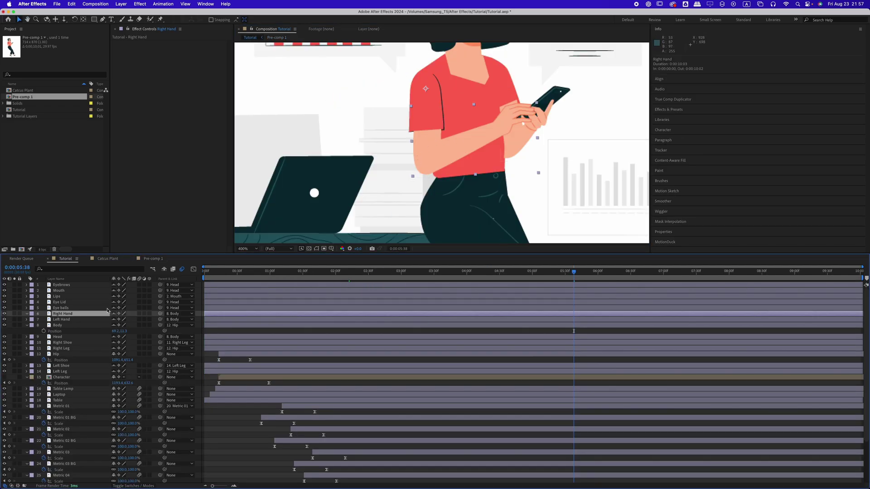
key(g)
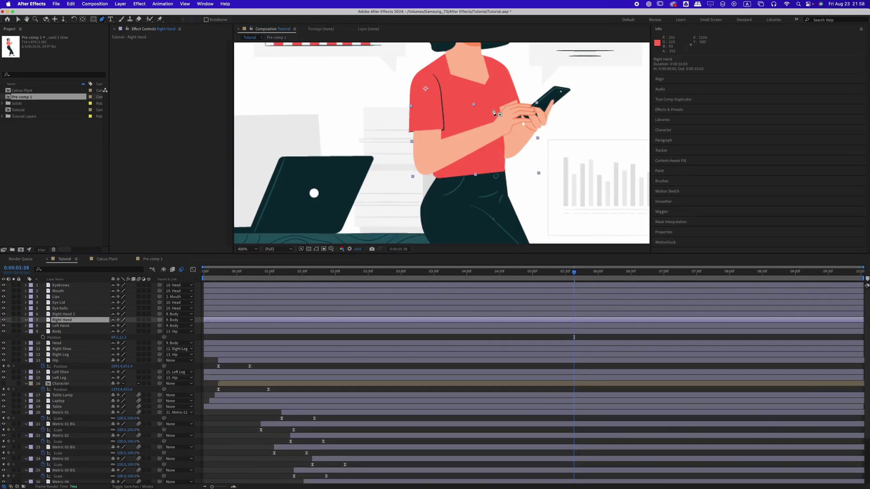
click(441, 139)
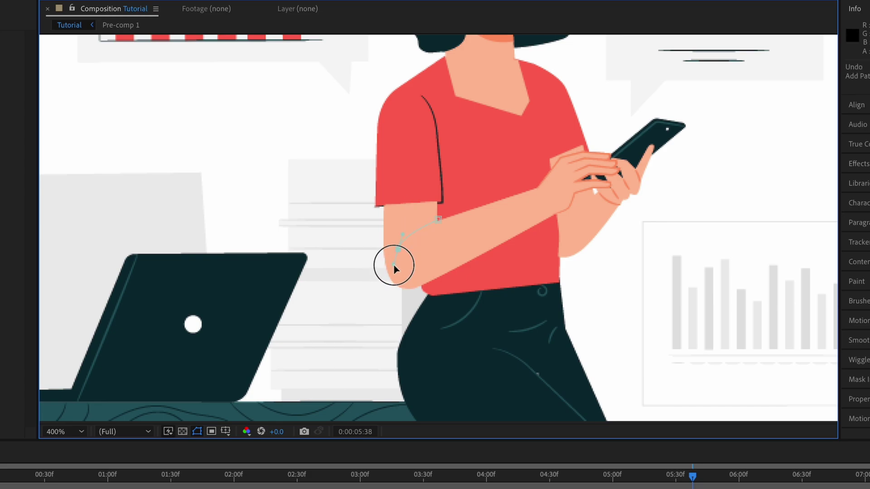
drag(393, 264, 387, 255)
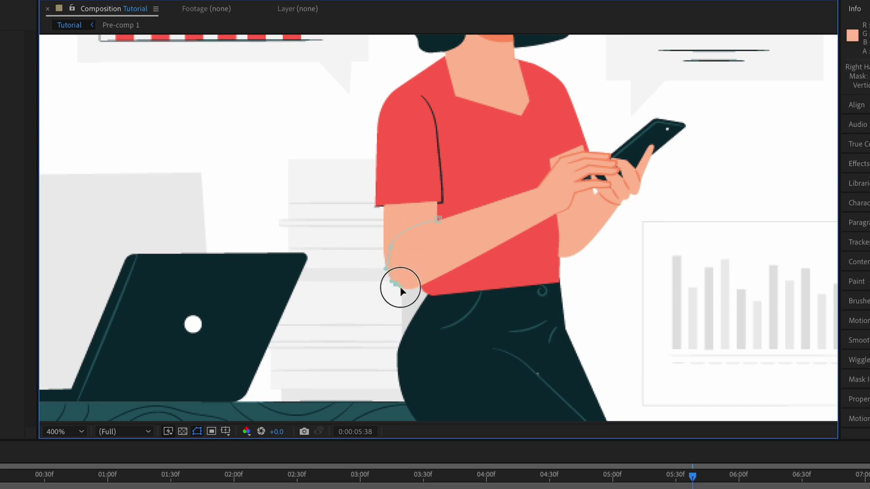
click(608, 110)
click(485, 159)
click(438, 220)
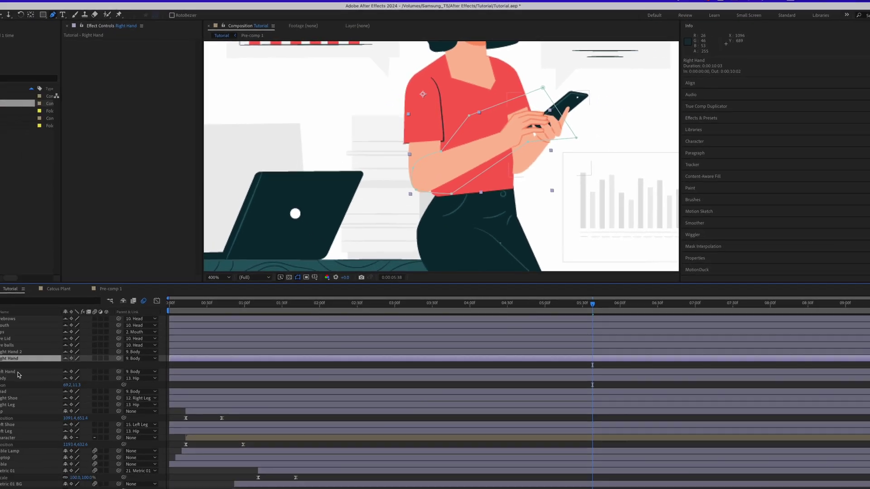
Apply the same forearm mask to Right Hand 2 and set it to Inverted
click(75, 331)
click(78, 319)
click(84, 315)
key(m)
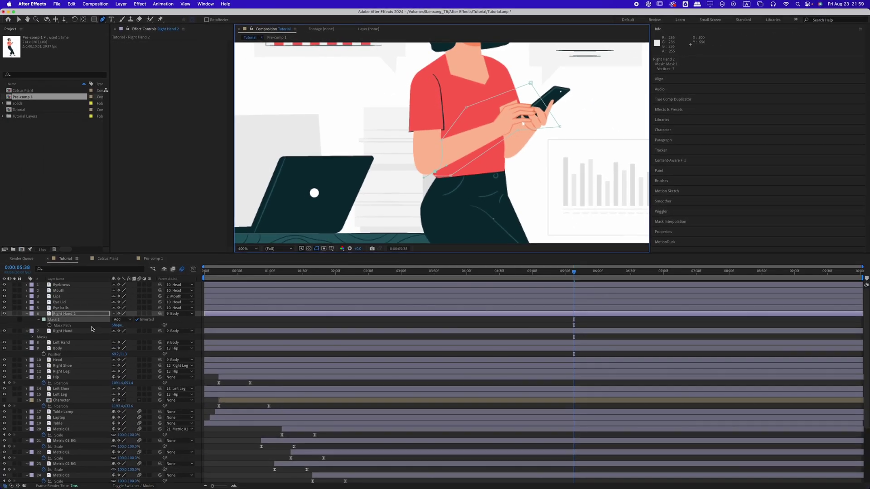
Move the Right Hand layer's anchor point to the elbow, reveal its Rotation, and test the rotation before undoing it
click(88, 332)
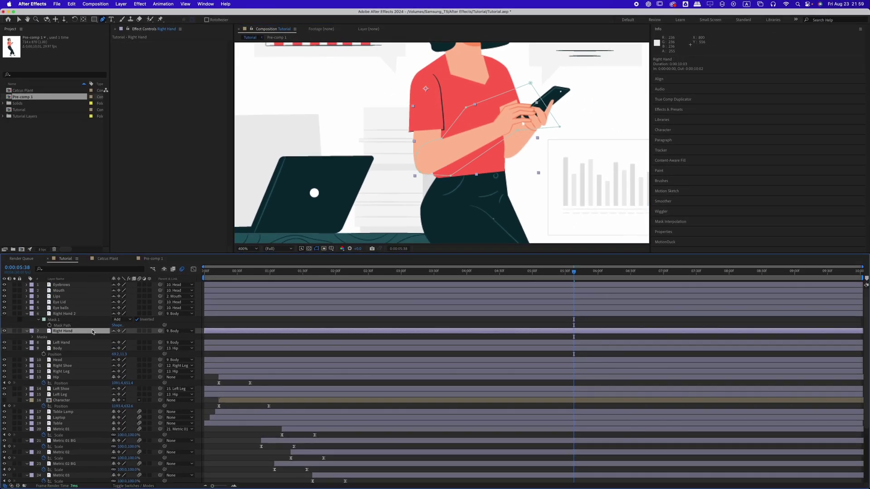
key(y)
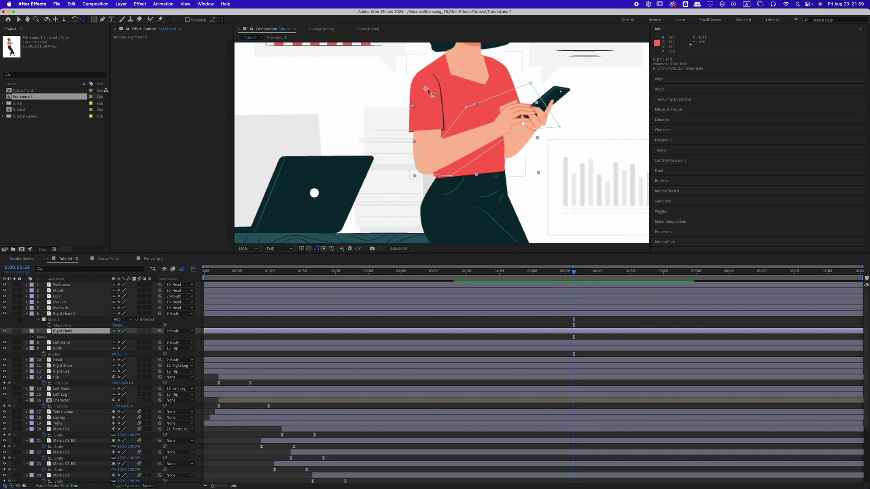
key(r)
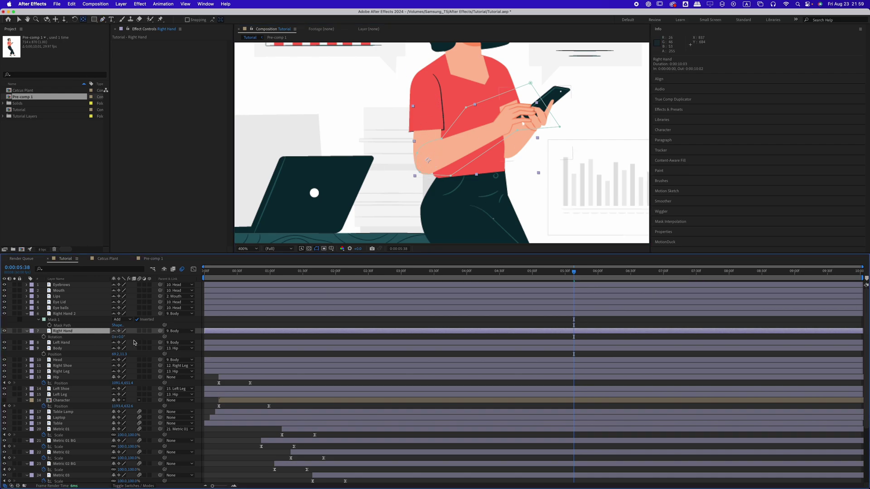
drag(121, 337, 122, 337)
key(super+z)
Keyframe Right Hand's Rotation at -10° at 0:00:00:42 and at 0° at 0:00:00:59
click(250, 278)
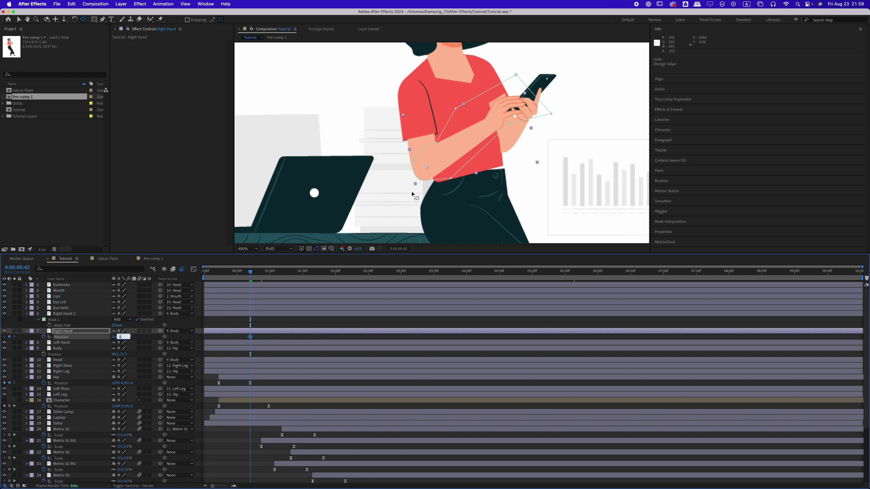
text(-10)
key(Return)
drag(261, 273, 269, 274)
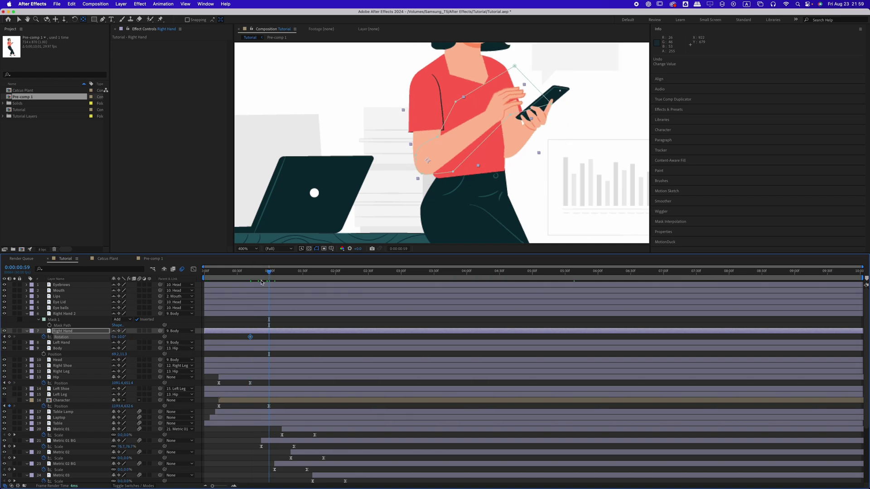
click(121, 337)
text(10)
key(Return)
Keyframe Right Hand's Rotation at -15° at 0:00:01:23 and preview the arm movement
click(295, 275)
text(1)
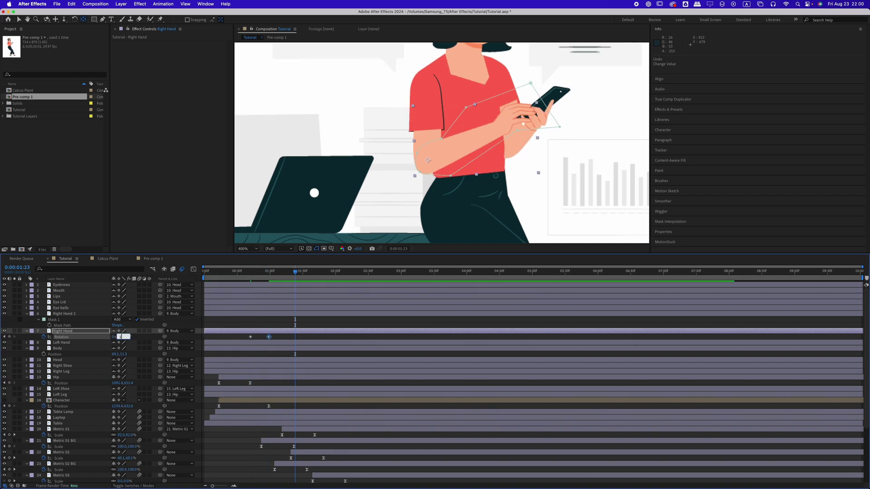
text(5)
key(Return)
click(122, 337)
text(-15)
key(Return)
click(228, 273)
key(space)
key(space)
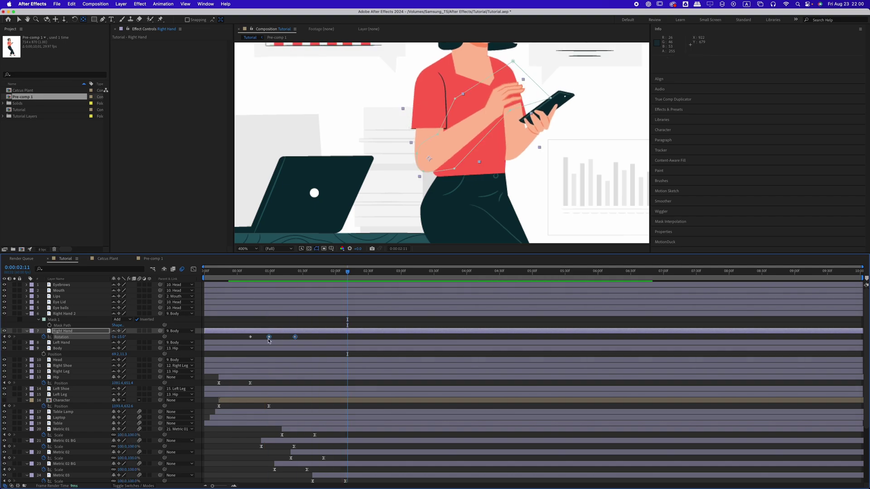
Spread Right Hand's second and third rotation keyframes to about 0:00:01:36 and 0:00:02:40, and copy the second to about 0:00:03:39
click(325, 338)
drag(269, 337, 379, 338)
click(223, 273)
key(space)
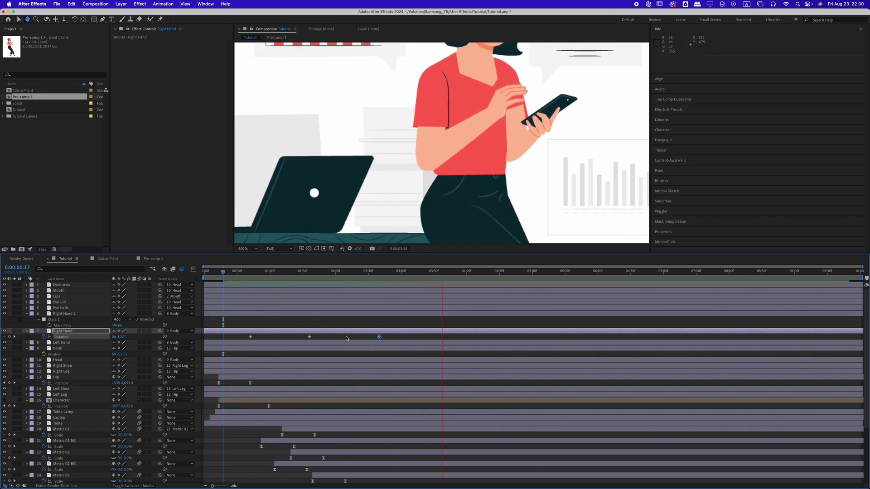
key(space)
drag(319, 334, 263, 345)
key(super+v)
drag(455, 341, 242, 335)
click(508, 273)
key(super+v)
key(super+z)
click(394, 340)
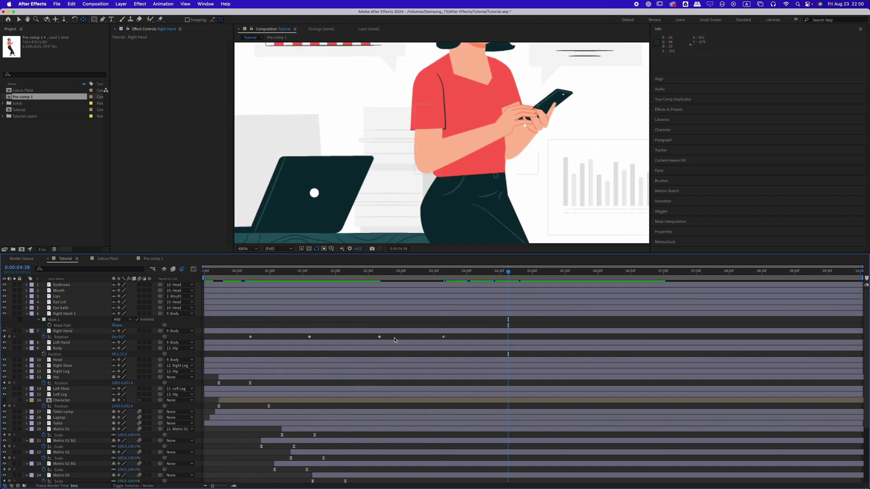
Copy a Right Hand rotation keyframe to 0:00:00:00
drag(394, 339, 371, 334)
drag(438, 273, 205, 285)
drag(449, 336, 424, 341)
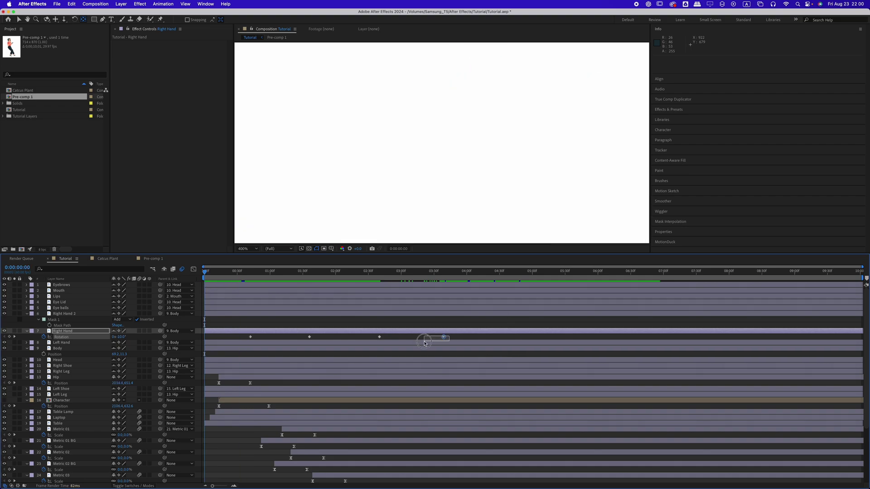
Loop Right Hand's rotation with the expression loopOut() and preview the result
alt+click(44, 337)
text(loopOut())
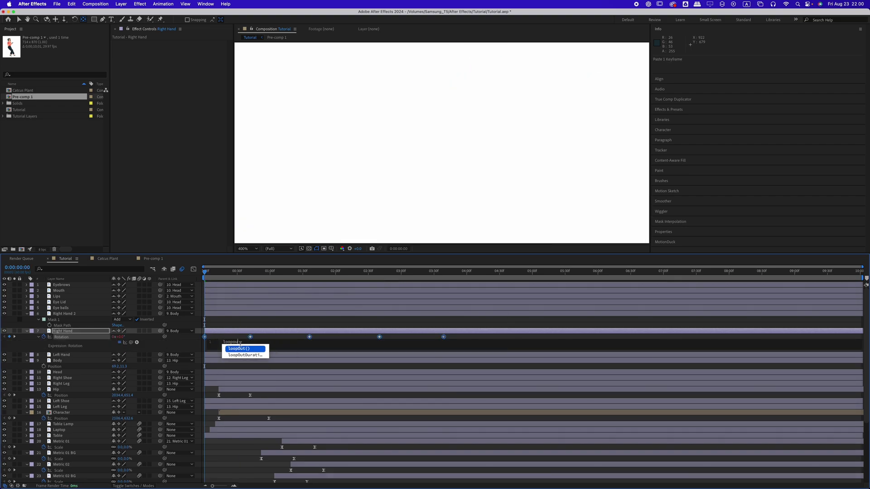
key(Return)
click(179, 277)
key(space)
Select Right Hand's last two rotation keyframes in the Tutorial composition
drag(452, 335, 338, 342)
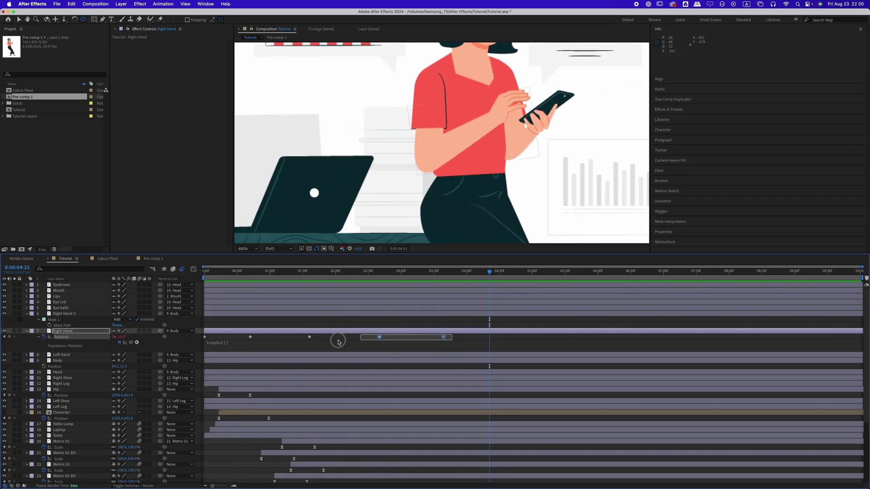
key(comma)
key(comma)
key(comma)
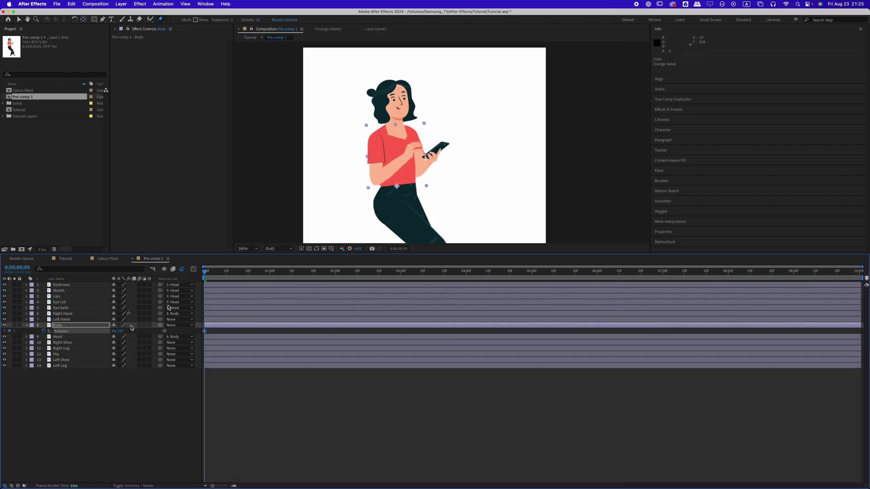
Preview Body's rotation between 0:00:00:00 and 0:00:00:20, and parent Left Hand to Body
key(space)
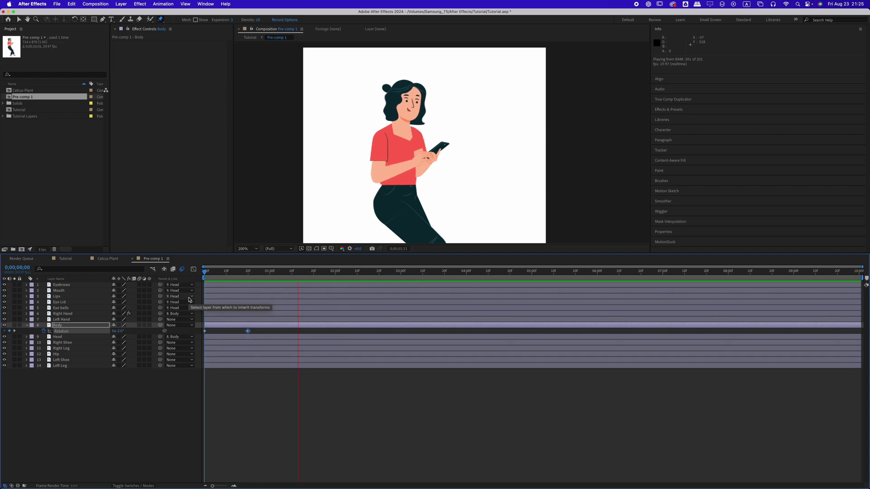
click(247, 274)
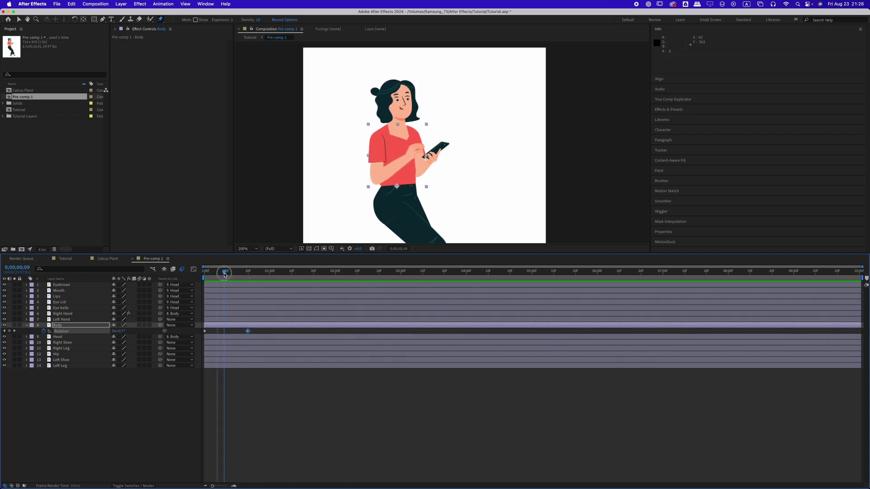
click(73, 302)
drag(160, 319, 86, 325)
drag(219, 275, 208, 272)
Remove Body's extra rotation keyframe at about 0:00:00:09 and preview the sway
click(224, 331)
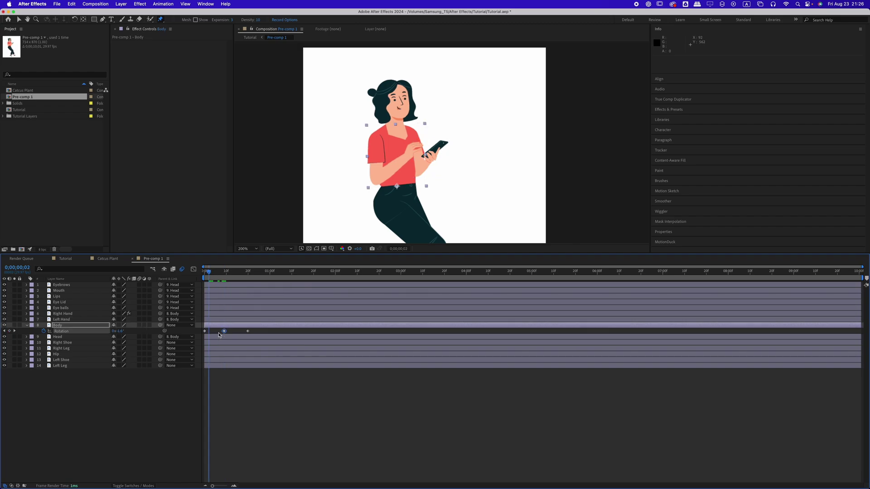
key(space)
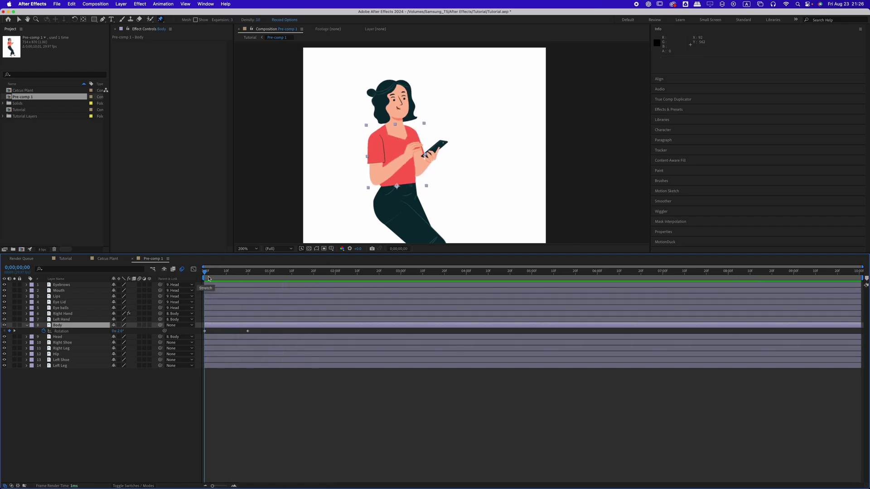
drag(226, 325, 254, 323)
key(super+z)
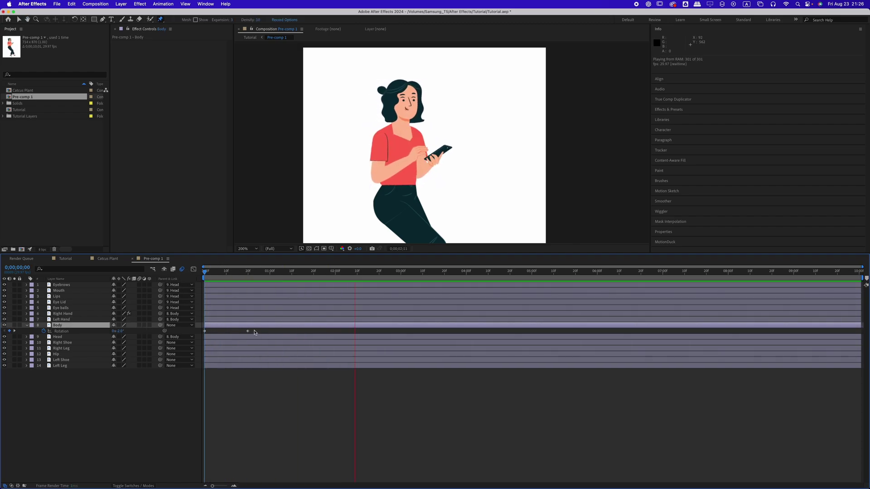
Repeat Body's starting Rotation of -2° at 0:00:01:10 and loop the property with the expression loopOut()
text(-2)
key(Return)
alt+click(44, 331)
text(loopOut())
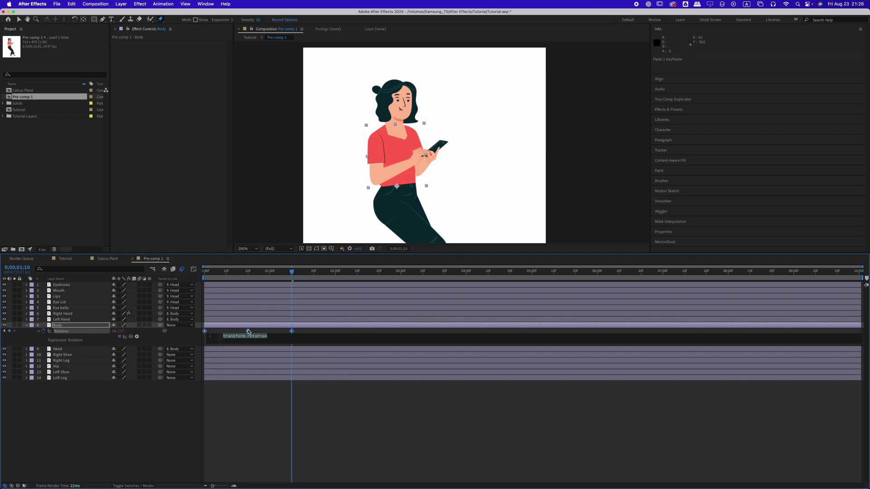
click(256, 302)
Spread Body's eased rotation keyframes to about 0:00:02:06 and 0:00:04:12, and preview the slower sway
key(Home)
key(space)
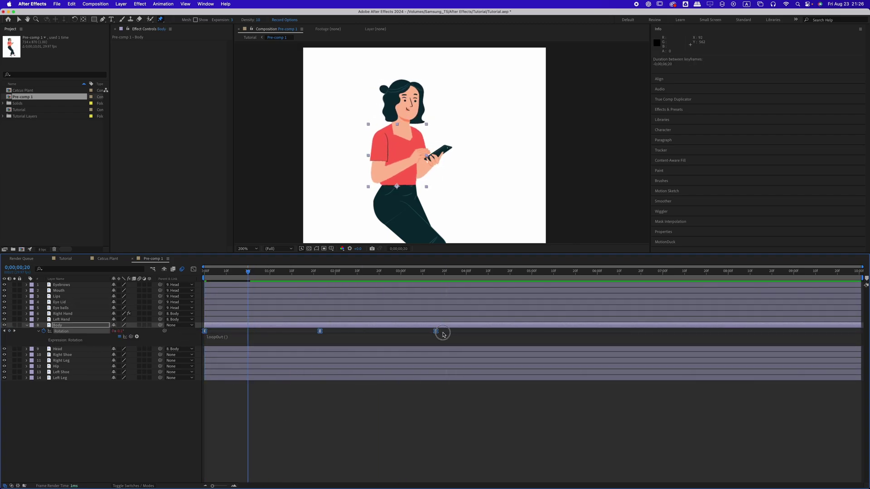
drag(443, 335, 491, 335)
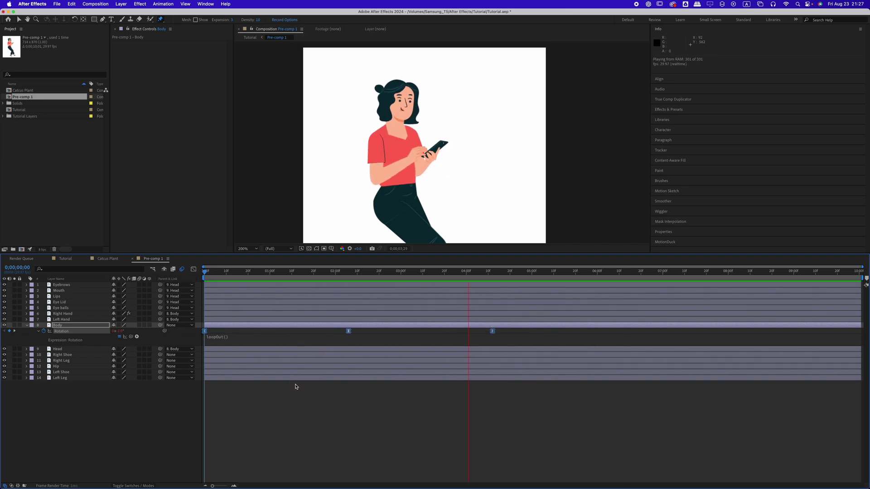
key(space)
Parent Right Shoe to Right Leg and Left Shoe to Left Leg
key(shift+slash)
scroll(425, 180, up, 2)
scroll(424, 180, down, 1)
scroll(425, 180, down, 3)
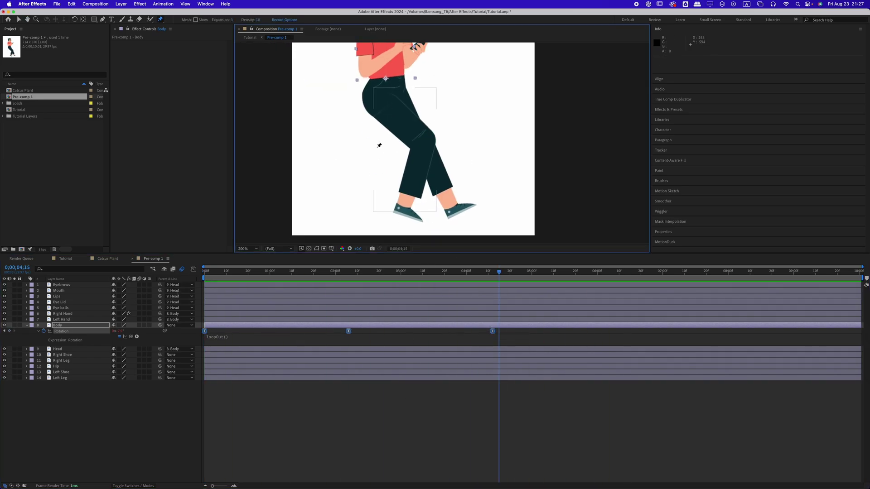
click(59, 320)
click(26, 325)
click(78, 338)
click(82, 344)
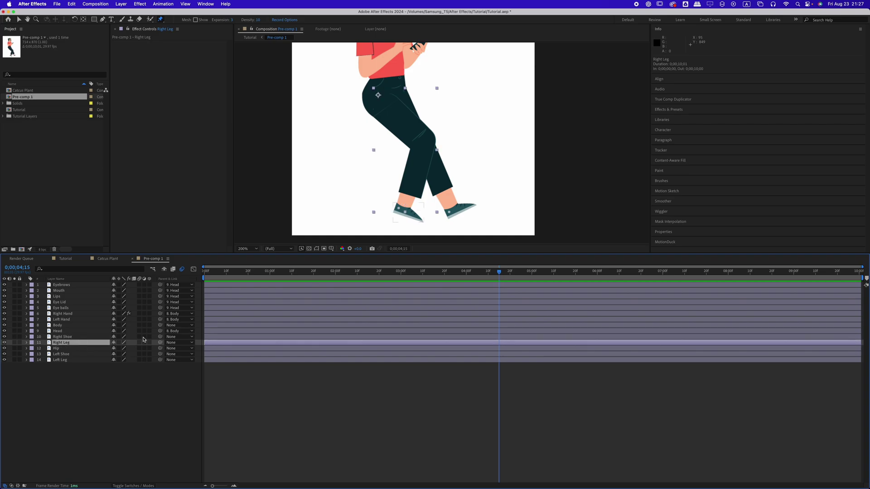
drag(160, 337, 62, 343)
drag(160, 355, 61, 360)
click(56, 350)
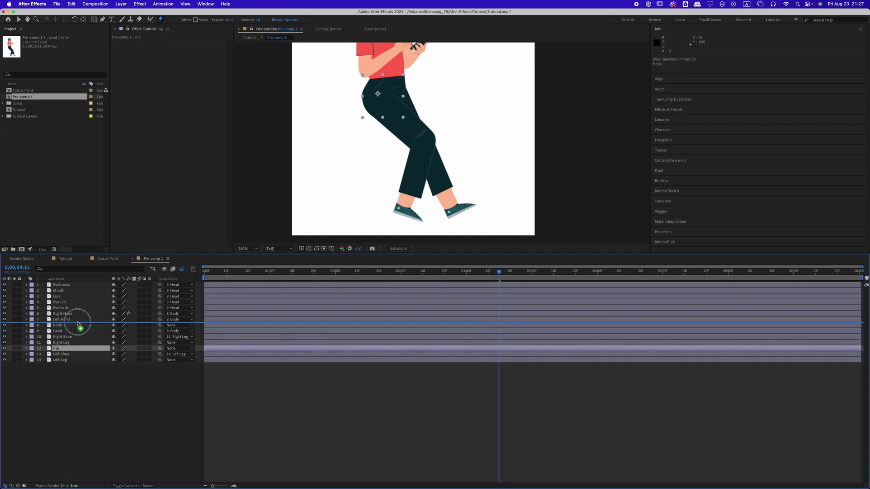
drag(77, 323, 75, 328)
scroll(400, 106, up, 1)
key(super+z)
Reveal Right Leg's Rotation and test a slight swing of the leg around its hip anchor
key(v)
click(440, 179)
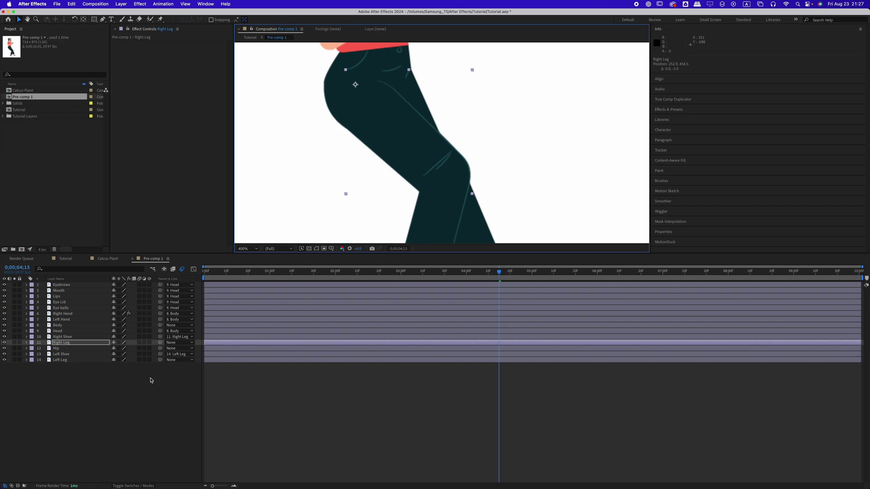
key(shift+slash)
scroll(373, 227, up, 1)
drag(372, 226, 339, 164)
click(76, 343)
key(r)
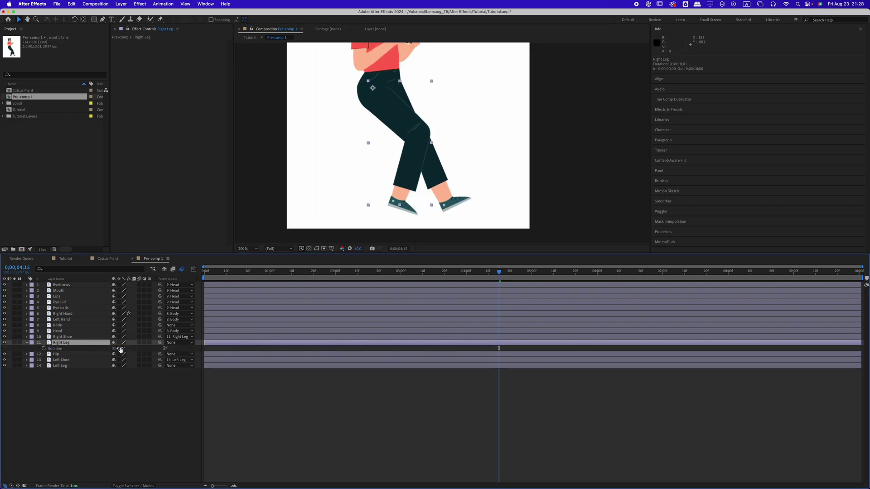
drag(121, 350, 119, 350)
key(super+z)
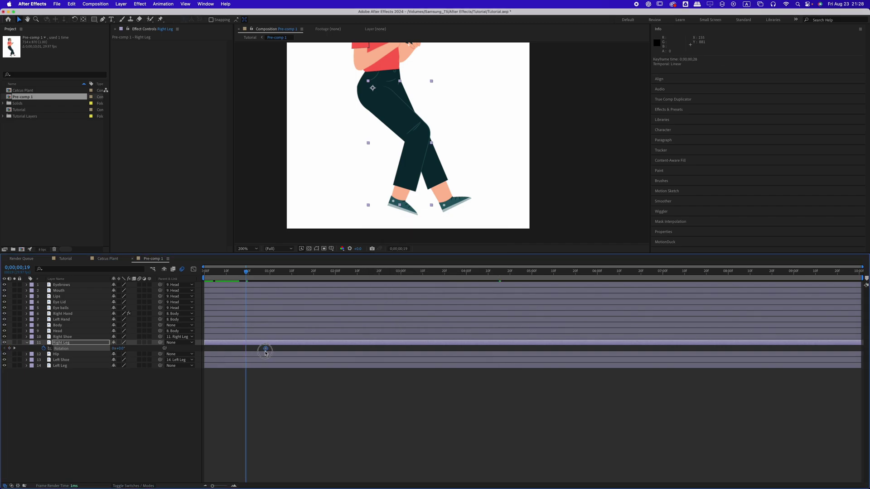
Keyframe Right Leg's Rotation at 0° at 0:00:00:00 and -4° at 0:00:00:29, and preview the swing
text(-4)
key(Return)
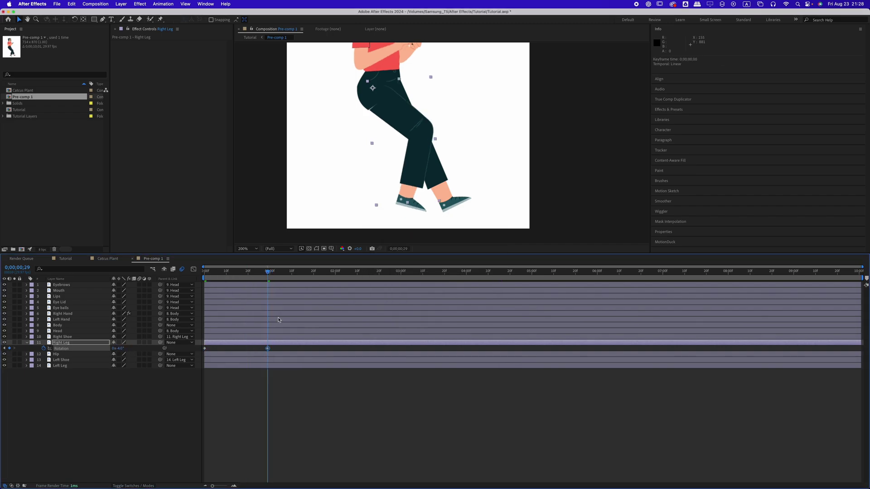
scroll(406, 127, up, 1)
drag(408, 130, 404, 130)
key(space)
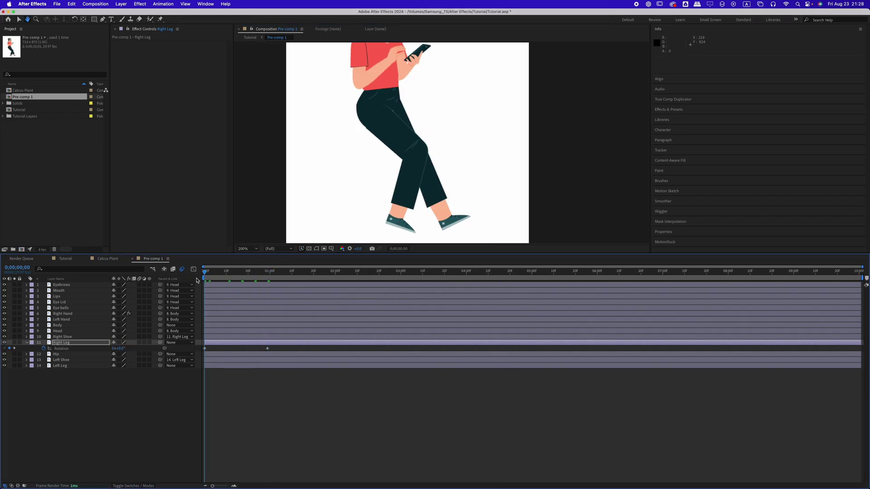
Return Right Leg's Rotation to 0° at 0:00:02:00, apply Easy Ease to its keyframes and preview
click(336, 272)
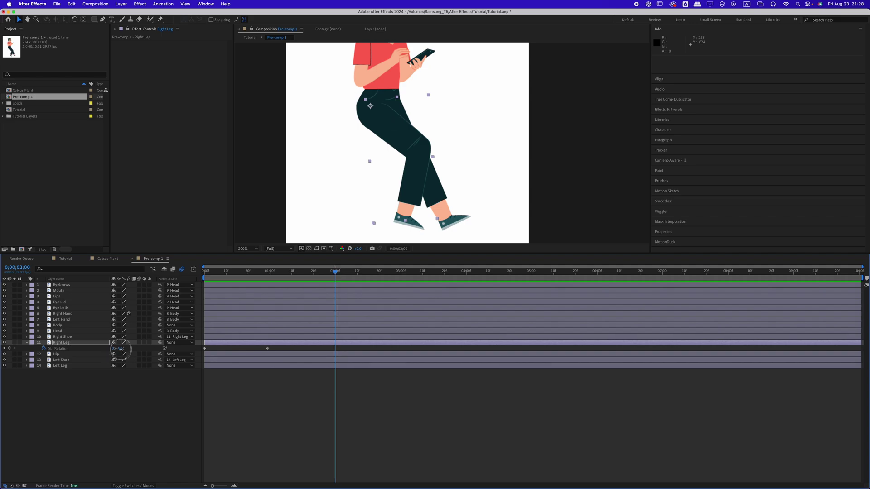
click(121, 349)
text(0)
key(Return)
key(F9)
key(space)
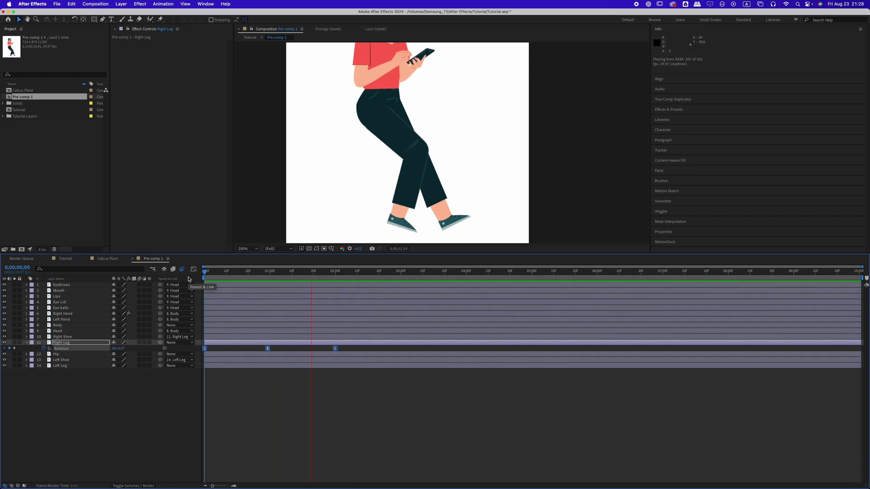
key(space)
Keyframe Right Shoe's Rotation at 0° at 0:00:00:29 and at about 10° at 0:00:00:00
click(401, 226)
key(r)
click(44, 343)
drag(442, 343, 273, 352)
drag(270, 276, 205, 277)
drag(120, 343, 123, 343)
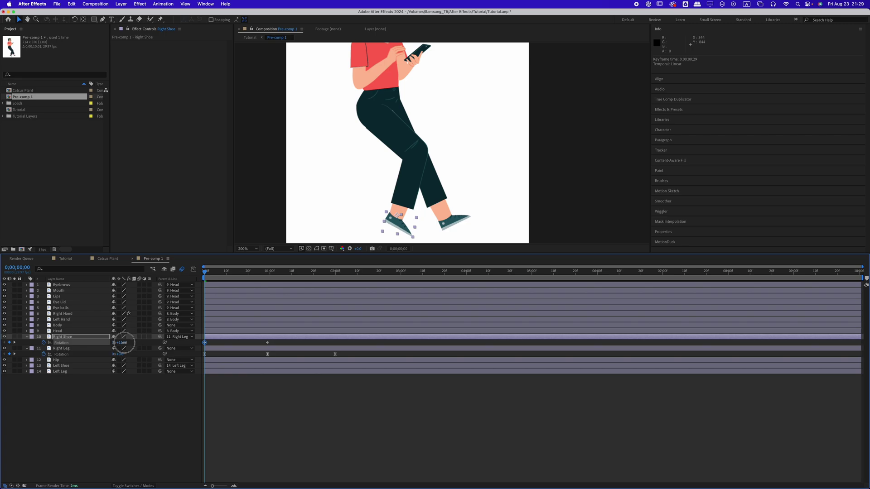
Copy Right Shoe's starting rotation keyframe to 0:00:02:00 and preview the foot movement
drag(239, 276, 334, 275)
key(super+v)
drag(237, 276, 204, 275)
key(space)
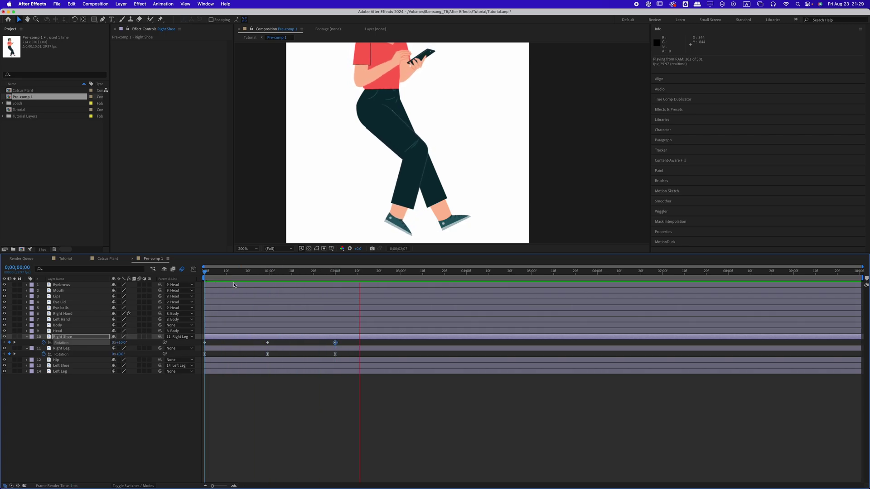
key(space)
Ease Right Shoe's rotation keyframes, set the one at 0:00:00:29 to 10° and preview
mouse_move(271, 273)
mouse_down()
mouse_move(204, 273)
mouse_move(267, 273)
mouse_up()
click(275, 383)
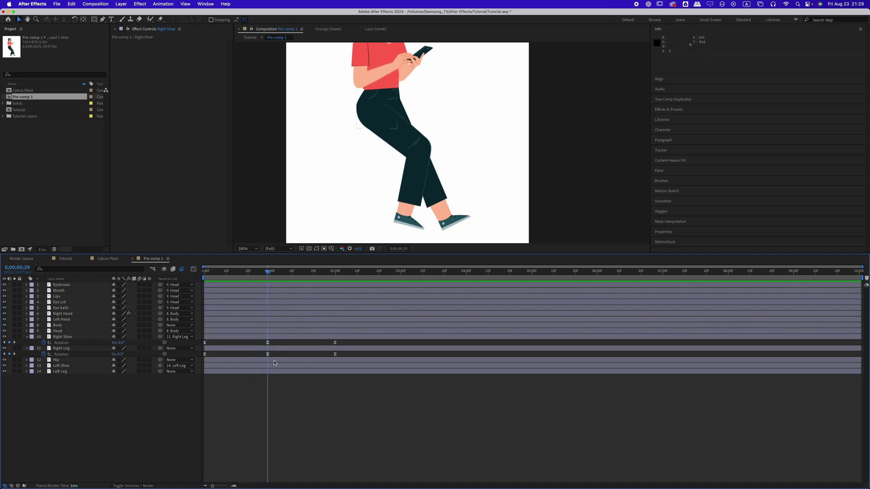
click(268, 343)
click(120, 343)
text(10)
key(Return)
key(space)
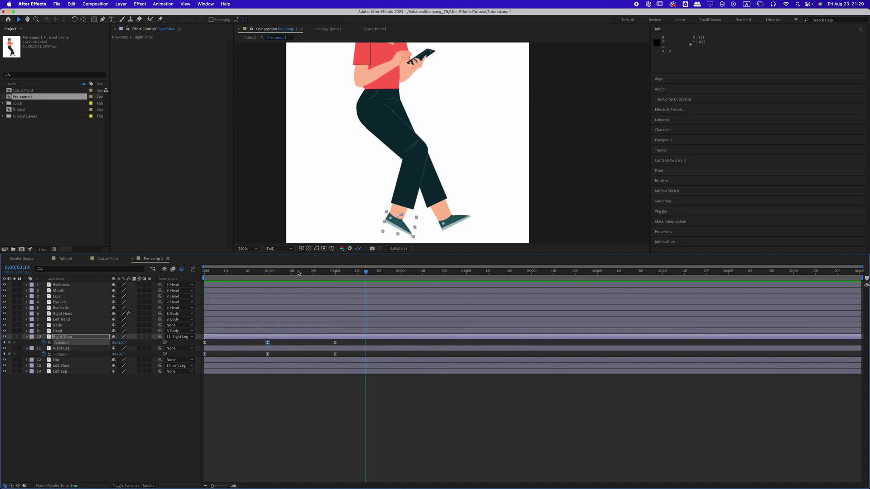
Loop the rotations of Right Shoe and Right Leg with the expression loopOut() and preview them
alt+click(43, 342)
text(loopOut())
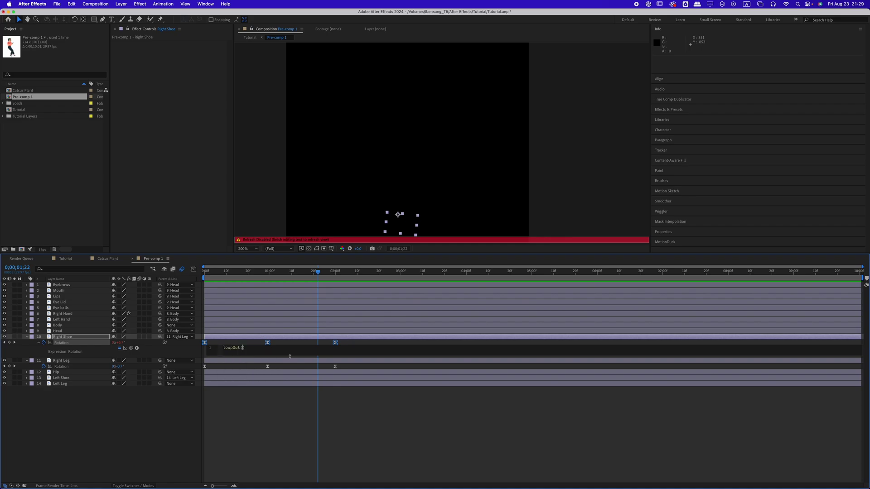
alt+click(43, 366)
text(loopOut())
click(356, 411)
key(Home)
key(space)
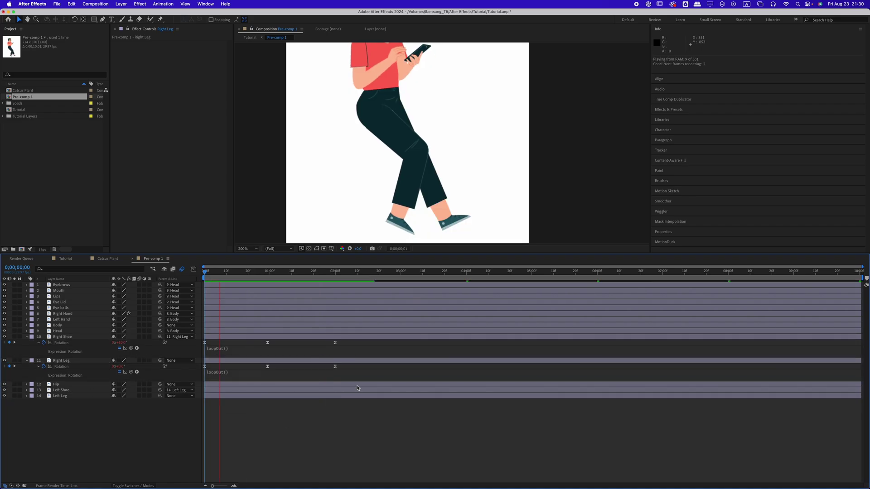
Spread Right Leg's rotation keyframes to about 0:00:01:13 and 0:00:03:00, Right Shoe's to about 0:00:01:04 and 0:00:02:11, and preview
drag(335, 367, 175, 354)
drag(400, 343, 360, 342)
drag(253, 273, 176, 275)
key(space)
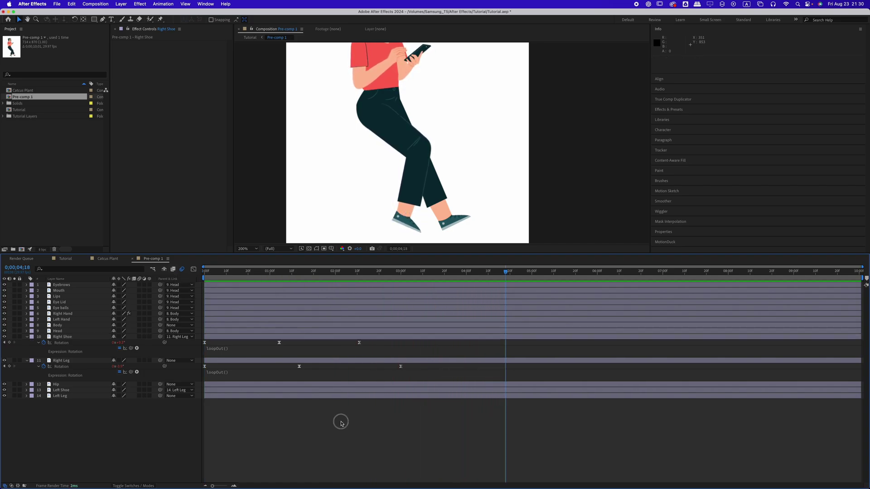
In the Tutorial composition, keyframe Character's Position beyond the frame's right edge at 0:00:00:00 and preview its entrance
key(Tab)
click(322, 426)
drag(269, 272, 200, 276)
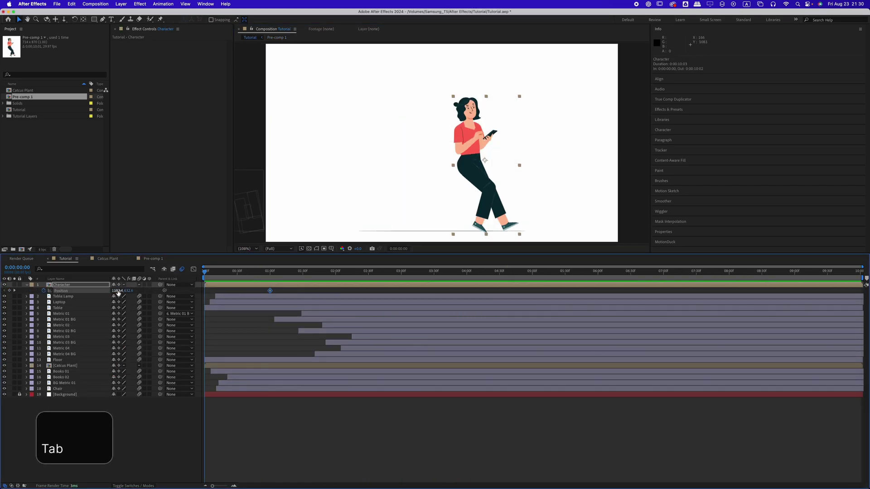
drag(117, 290, 47, 288)
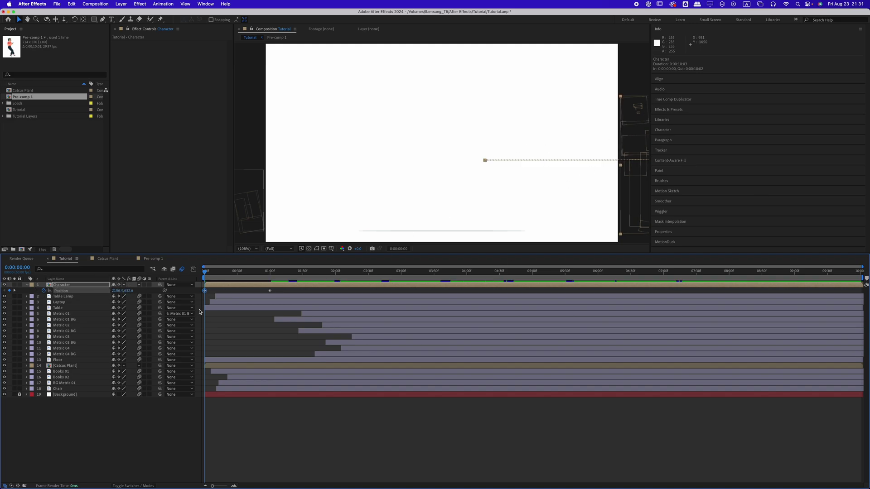
key(space)
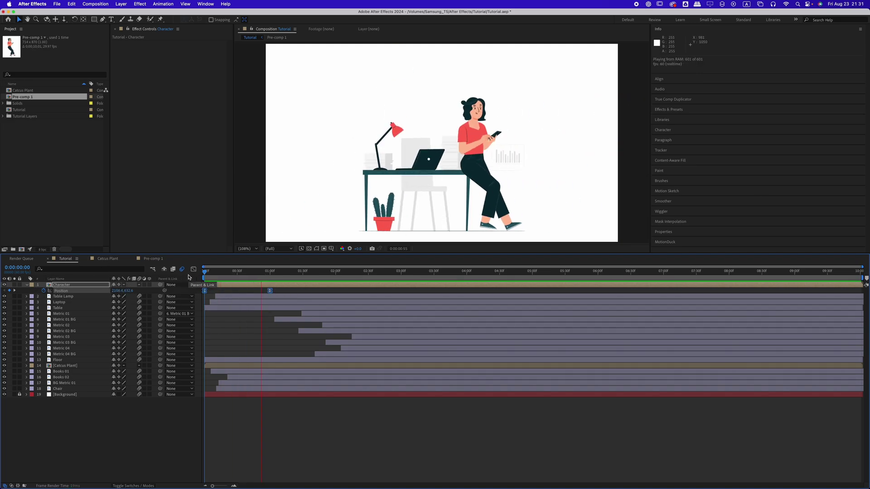
Shorten Character's entrance by moving its final position keyframe to 0:00:00:30, and preview it
drag(274, 273, 284, 274)
drag(291, 285, 243, 273)
key(space)
click(324, 272)
drag(322, 293, 237, 291)
click(237, 272)
drag(237, 272, 203, 294)
key(space)
key(space)
Reshape the easing curve of Character's Position in the Graph Editor and preview the entrance
key(shift+F3)
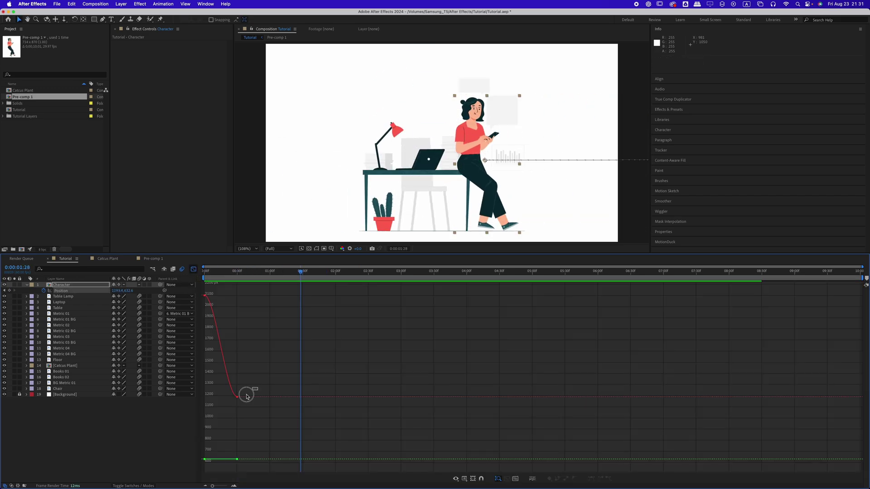
right_click(297, 318)
click(317, 377)
drag(267, 369, 223, 485)
drag(226, 459, 220, 462)
key(space)
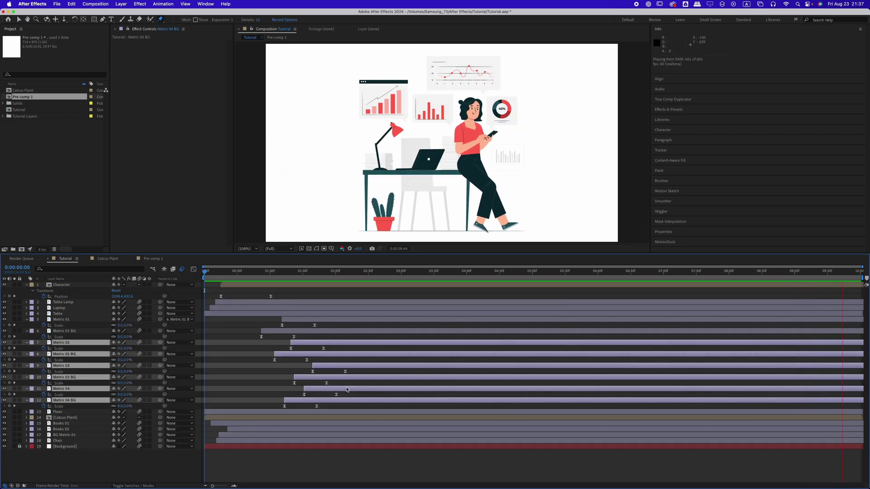
Preview the entrances in the Tutorial composition and open Character's pre-comp
key(space)
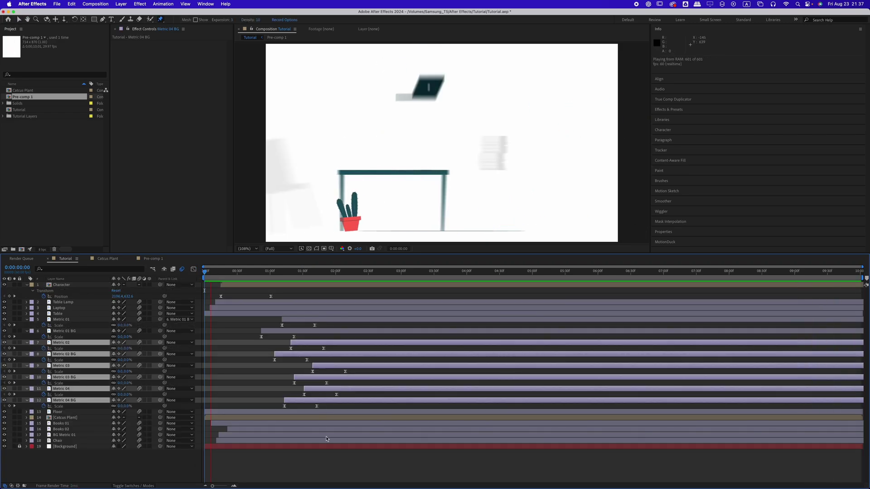
click(297, 325)
drag(262, 273, 394, 274)
double_click(393, 285)
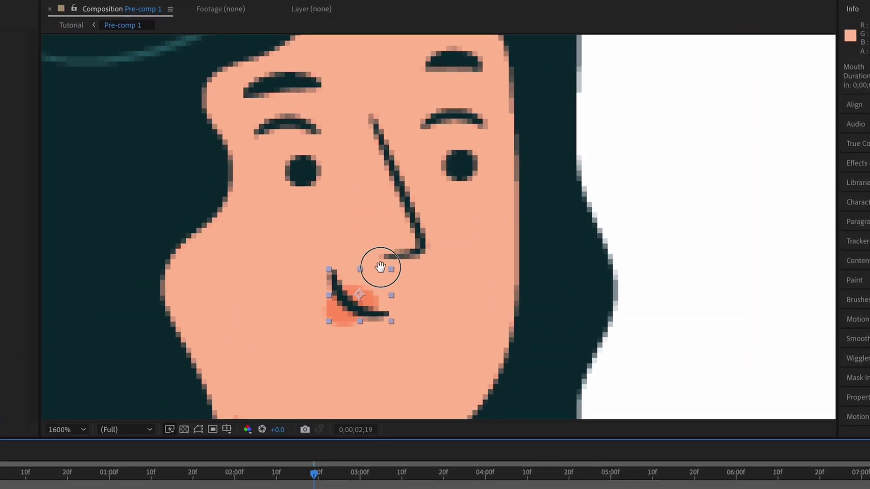
Move the Mouth layer's anchor point up to just below the nose
drag(412, 163, 397, 165)
key(y)
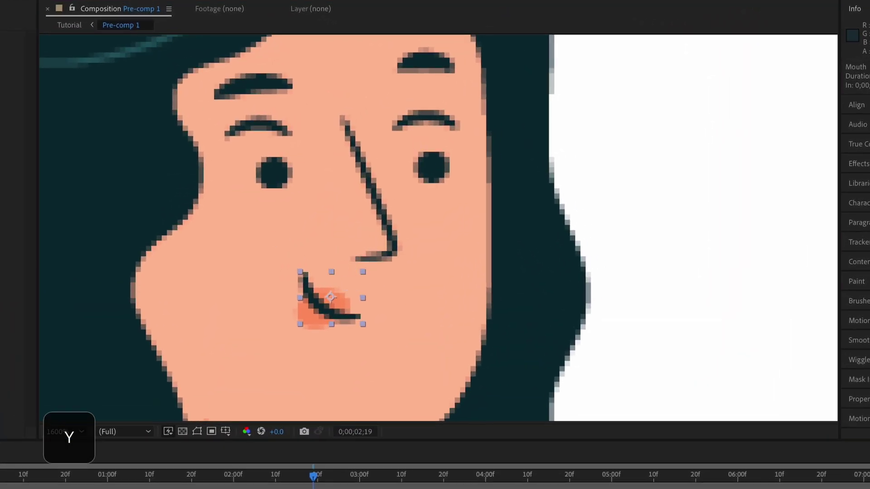
drag(330, 299, 357, 264)
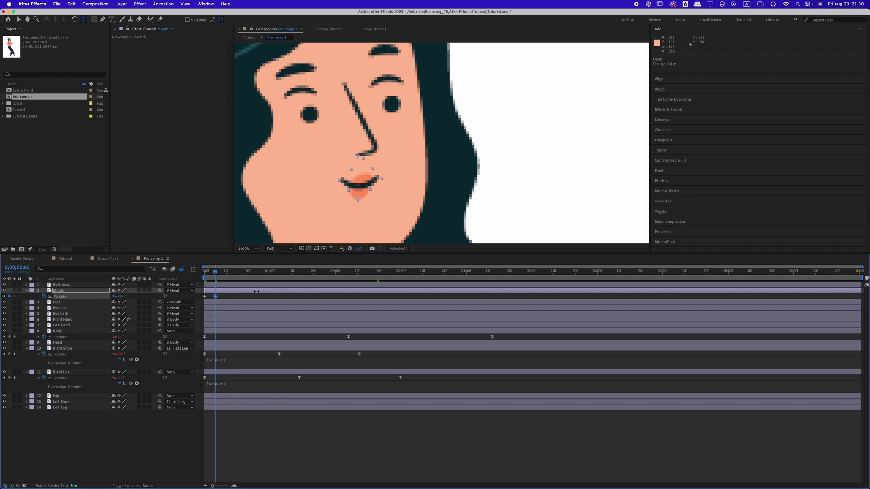
Apply Easy Ease to Mouth's rotation keyframes at 0:00:00:00 and 0:00:00:05, and preview the mouth movement
click(229, 300)
key(Home)
drag(220, 295, 195, 300)
key(F9)
key(v)
key(space)
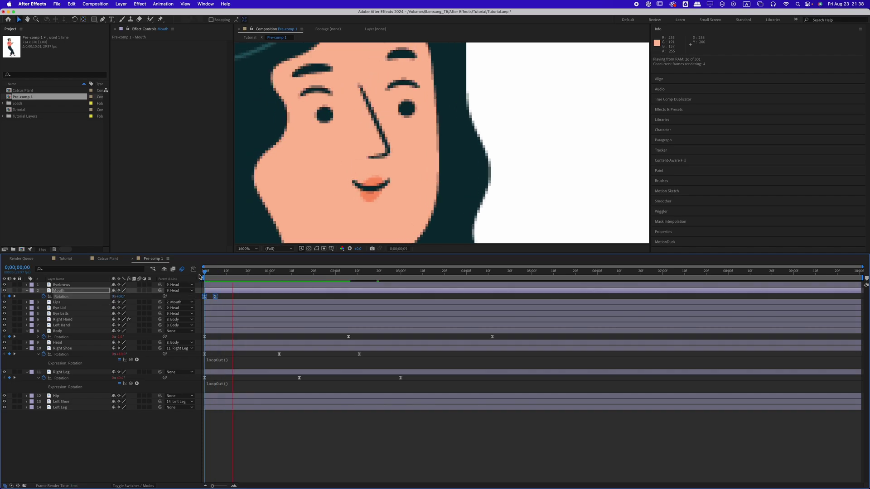
click(218, 274)
key(space)
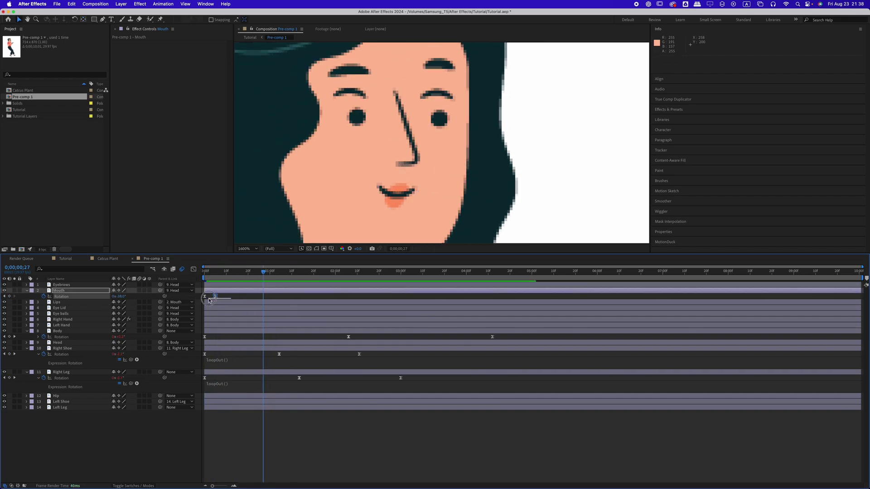
Add Mouth rotation keyframes at 0:00:00:27 and 0:00:01:04 that turn the mouth back to its original angle, and preview
drag(209, 301, 208, 300)
click(10, 297)
key(Page_Down)
key(Page_Down)
key(Page_Down)
key(Page_Down)
key(Page_Down)
key(Page_Down)
key(Page_Down)
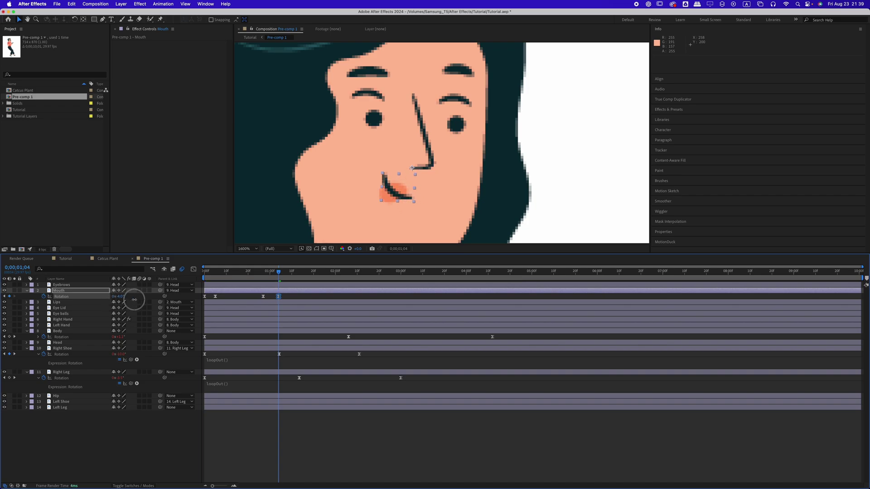
key(space)
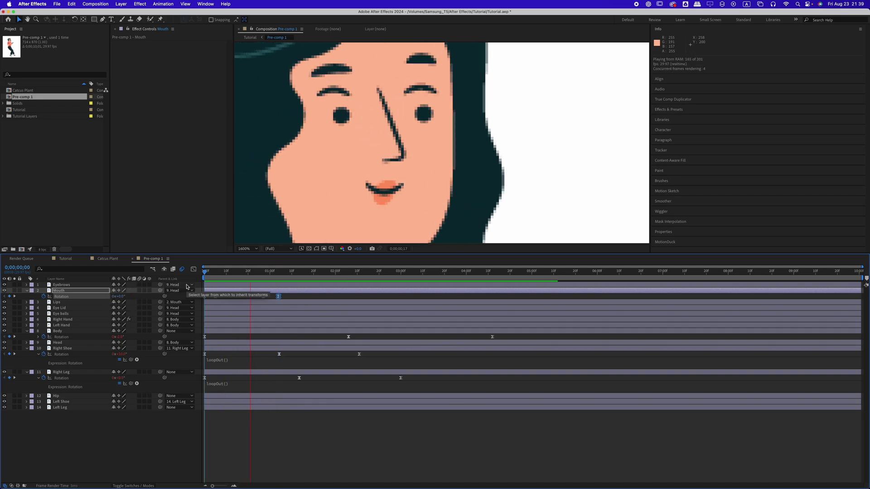
key(space)
Delay Mouth's return by moving its pair of rotation keyframes to start at 0:00:03:21
drag(292, 293, 255, 300)
drag(263, 297, 309, 281)
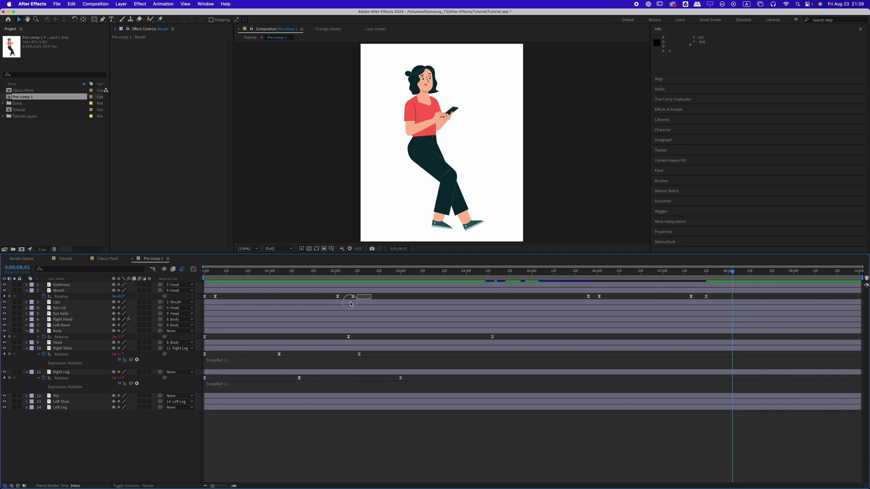
drag(350, 304, 334, 300)
drag(337, 297, 447, 296)
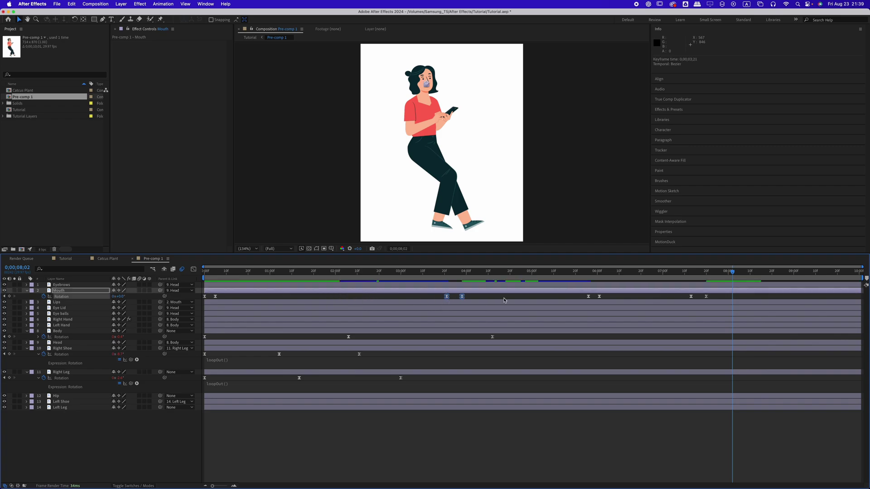
Try moving Mouth's next rotation keyframes close to the pair at 0:00:03:21, preview, and undo the change
drag(607, 293, 454, 297)
click(437, 272)
key(space)
click(437, 271)
key(space)
key(space)
click(444, 273)
key(space)
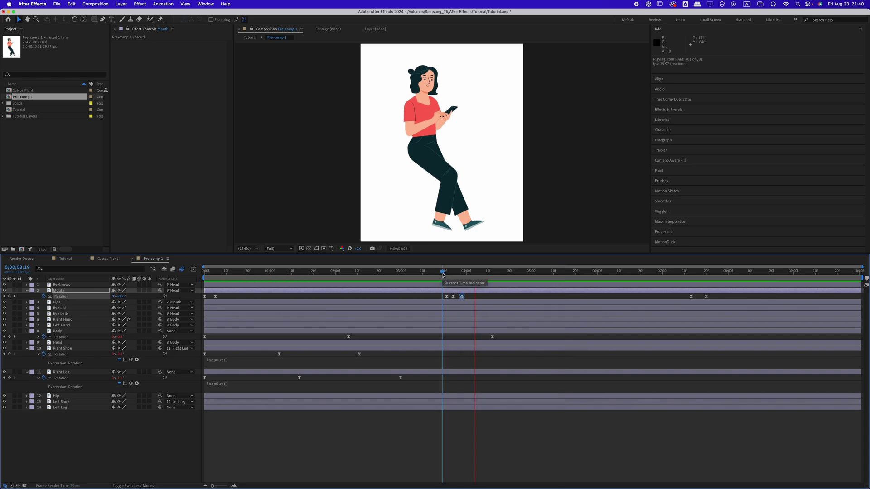
key(super+z)
key(super+z)
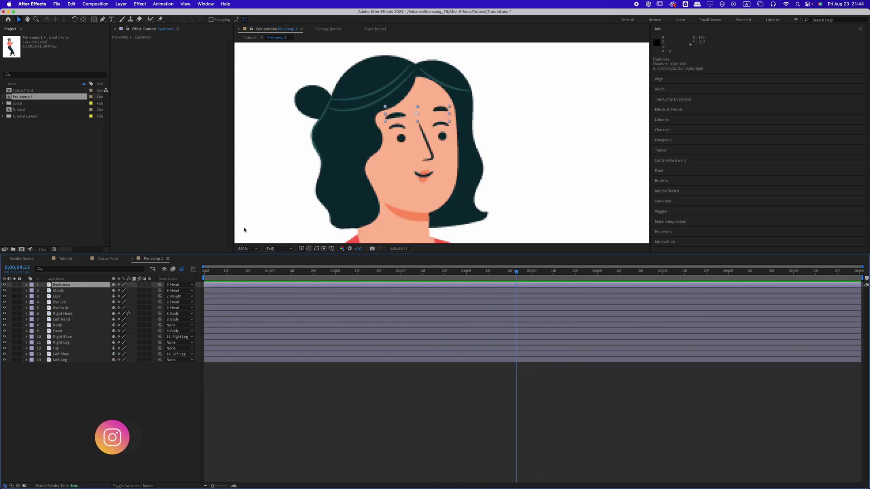
Keyframe Eyebrows' Position slightly raised at 0:00:00:02 and back at its original height at 0:00:01:00, and preview
key(p)
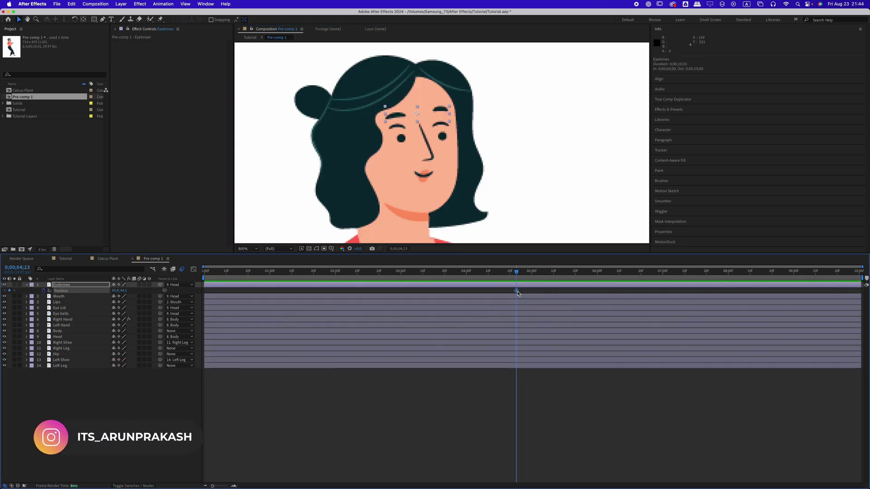
drag(517, 291, 270, 291)
click(209, 272)
drag(125, 291, 123, 291)
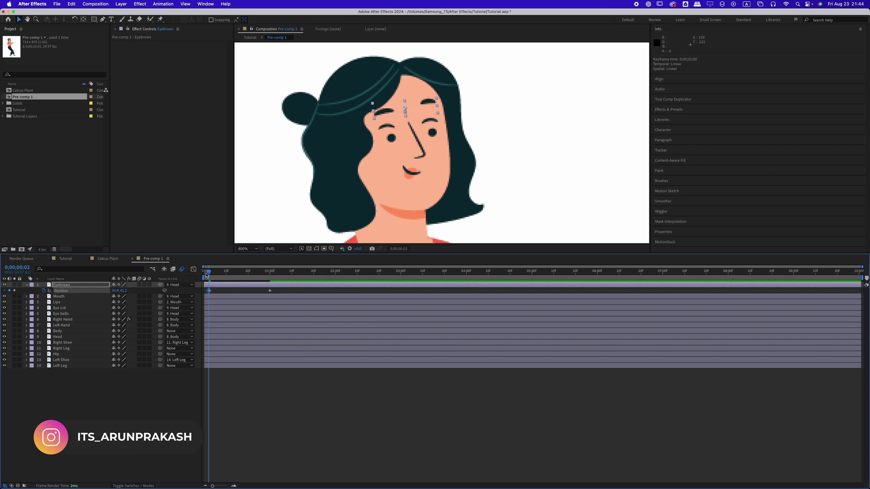
click(204, 273)
key(space)
key(space)
Shorten the eyebrow movement by moving its second position keyframe to about 0:00:00:07, and preview
drag(270, 291, 209, 294)
click(205, 273)
key(space)
key(space)
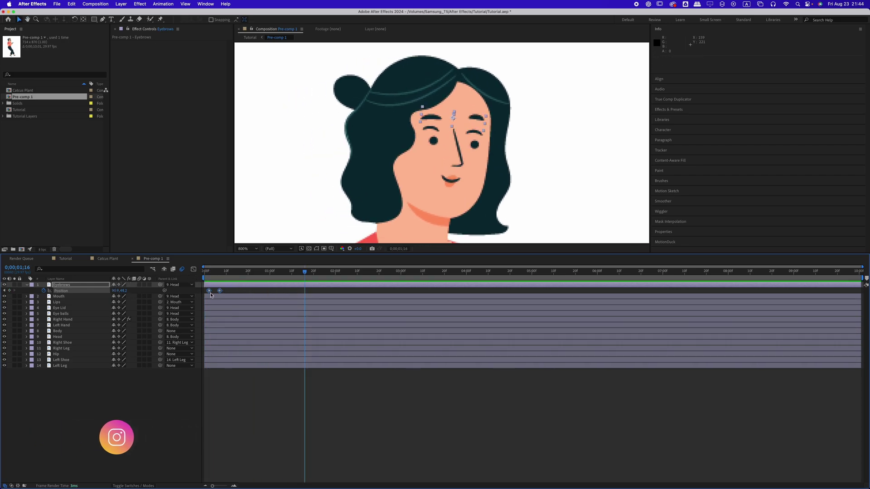
Copy Eyebrows' position keyframes to 0:00:01:16, add a copy of the resting keyframe at about 0:00:01:09, and preview
key(super+c)
key(super+v)
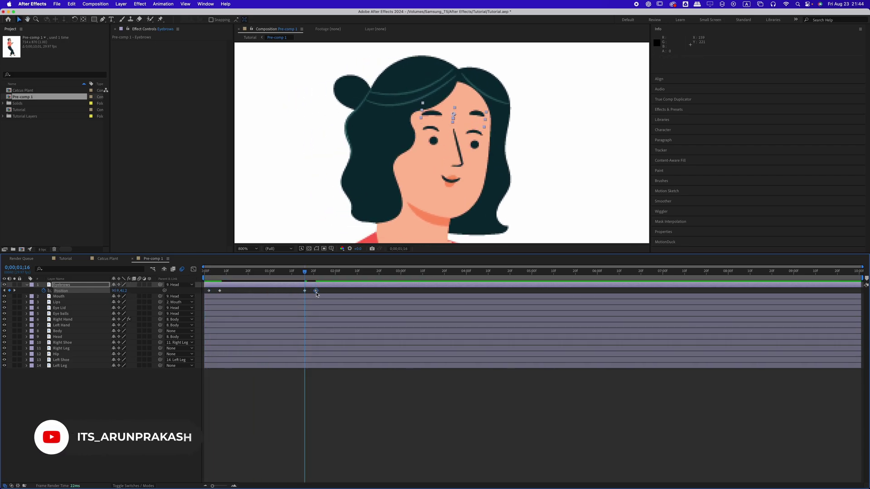
click(316, 291)
key(super+c)
drag(304, 272, 289, 272)
key(super+v)
click(204, 273)
key(space)
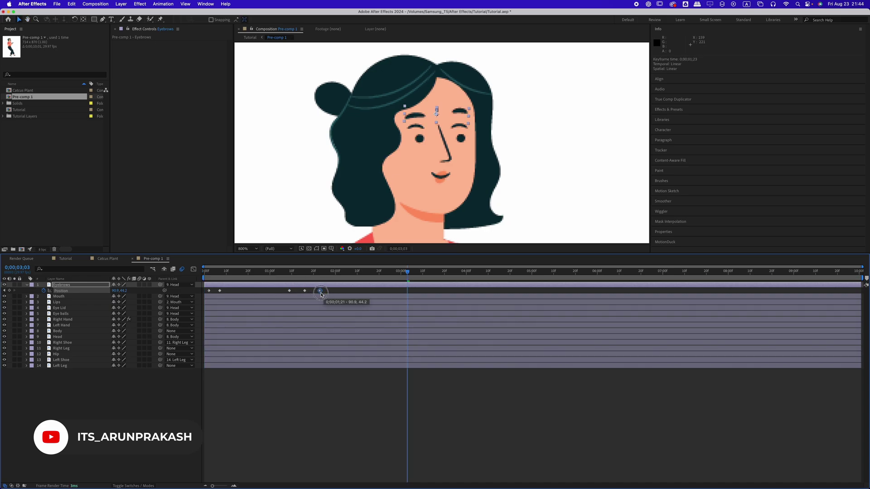
Move Eyebrows' last three position keyframes to start at about 0:00:05:00, and preview
drag(316, 290, 562, 291)
drag(366, 273, 93, 315)
key(space)
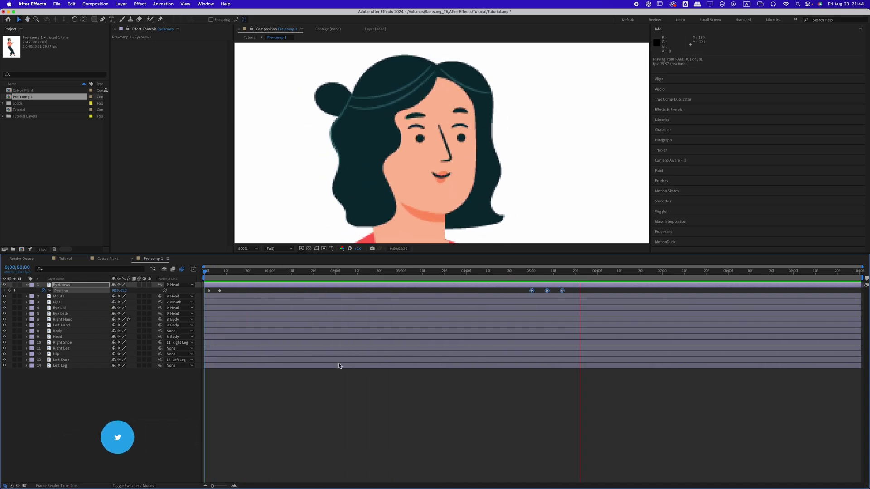
key(space)
Keyframe Eye Lid's open Position and place that keyframe at 0:00:01:00
click(67, 309)
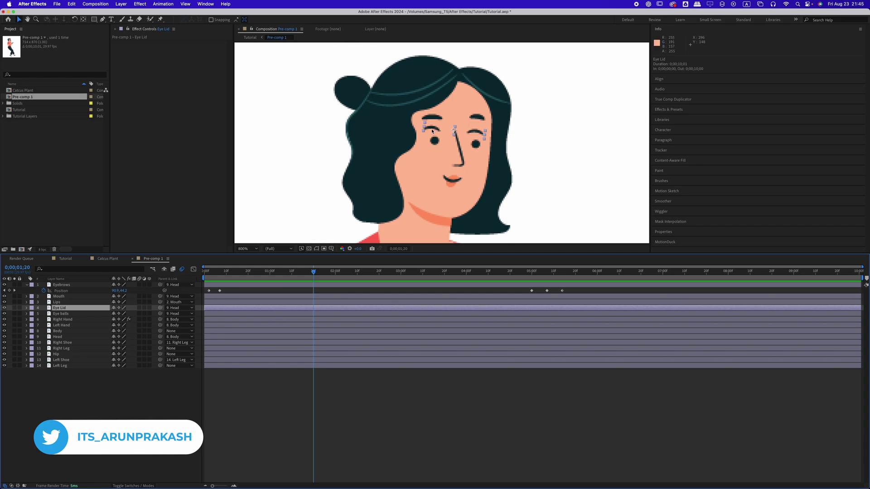
key(p)
click(44, 313)
drag(313, 314, 270, 314)
click(259, 272)
Try keyframing Eye Lid's Scale at 0:00:01:00
click(67, 308)
key(shift+s)
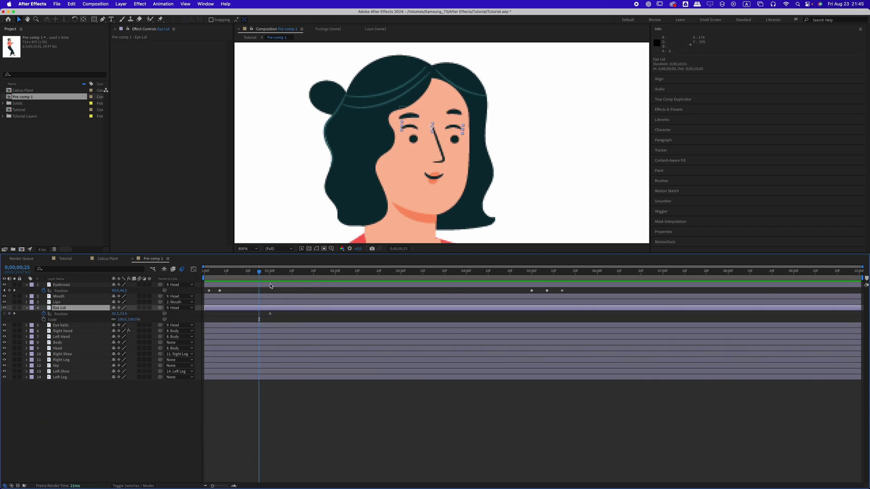
click(14, 314)
click(44, 319)
click(131, 320)
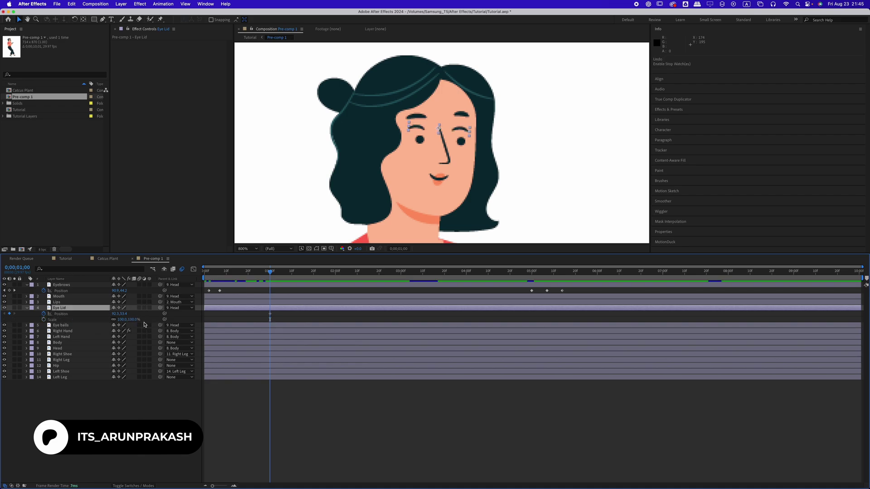
Keyframe Eye Lid's Position lowered over the eyes at 0:00:00:26 and raised at about 0:00:00:22 for a blink
drag(121, 313, 128, 314)
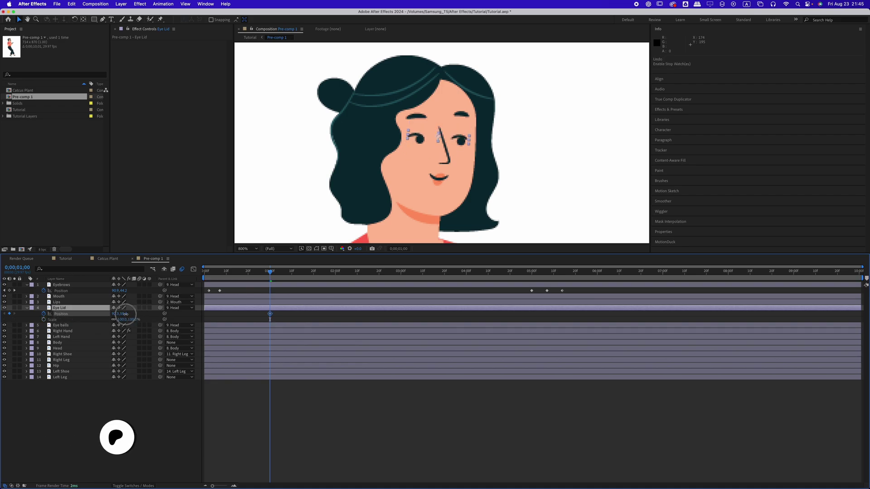
key(Page_Up)
key(Page_Up)
key(Page_Up)
key(Page_Up)
drag(126, 314, 127, 313)
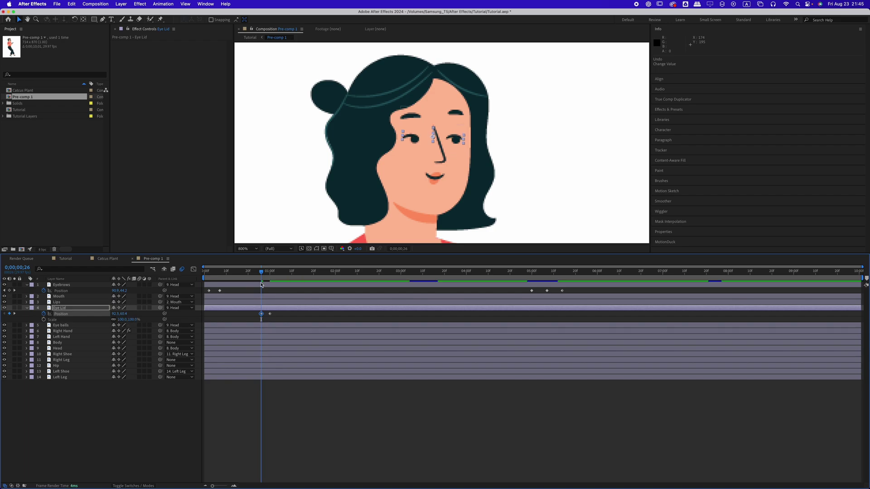
click(250, 275)
Keyframe Eye balls' Opacity to 0% at 0:00:00:26 and 100% at about 0:00:00:29
click(78, 302)
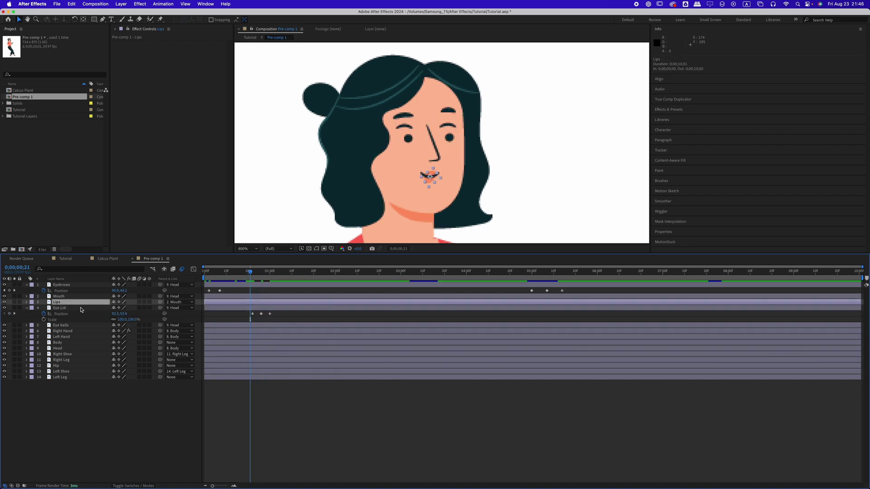
click(75, 297)
click(73, 331)
click(72, 326)
click(261, 273)
key(p)
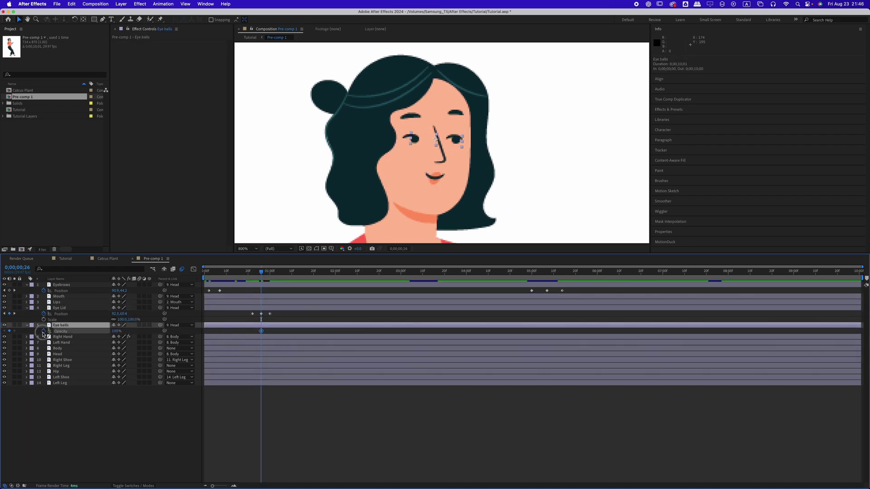
click(254, 278)
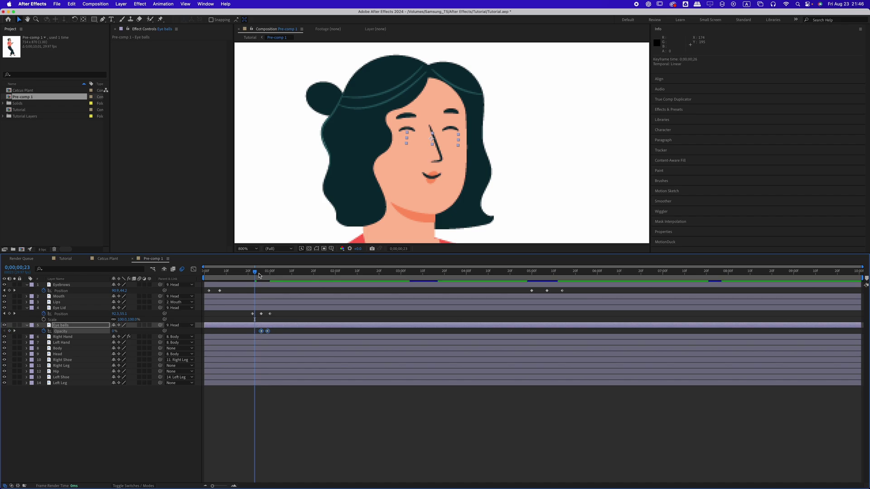
Set Eye balls' Opacity to 100% at 0:00:00:23 and preview the blink
drag(114, 331, 196, 335)
click(246, 275)
key(space)
click(221, 275)
key(space)
key(shift+slash)
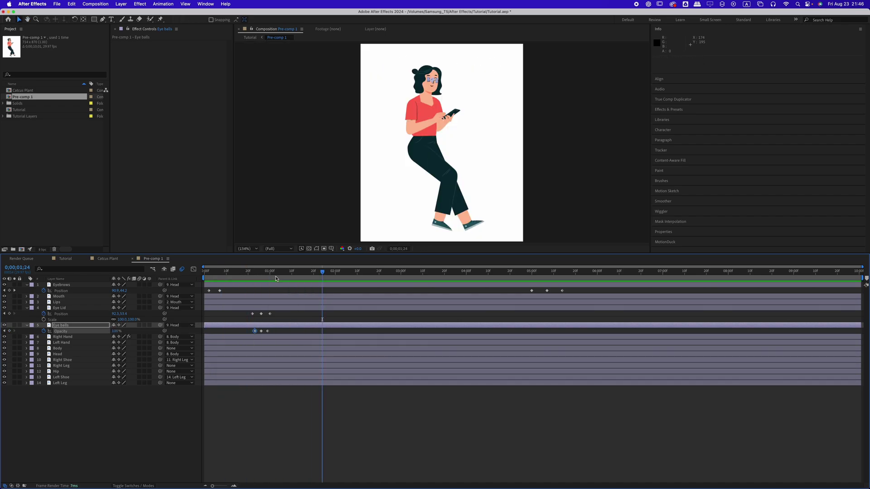
Copy the blink keyframes of Eye Lid and Eye balls to 0:00:03:13, 0:00:06:05 and about 0:00:08:26, and preview
drag(275, 310, 243, 335)
key(super+c)
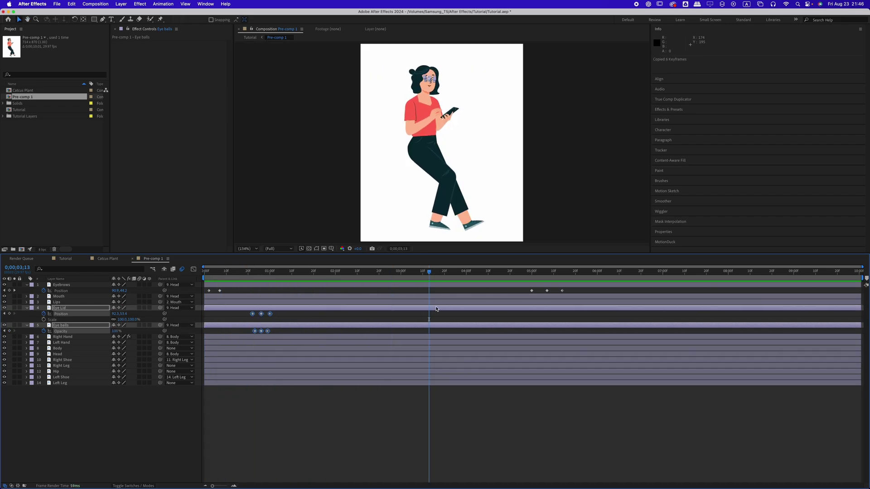
click(608, 274)
key(super+v)
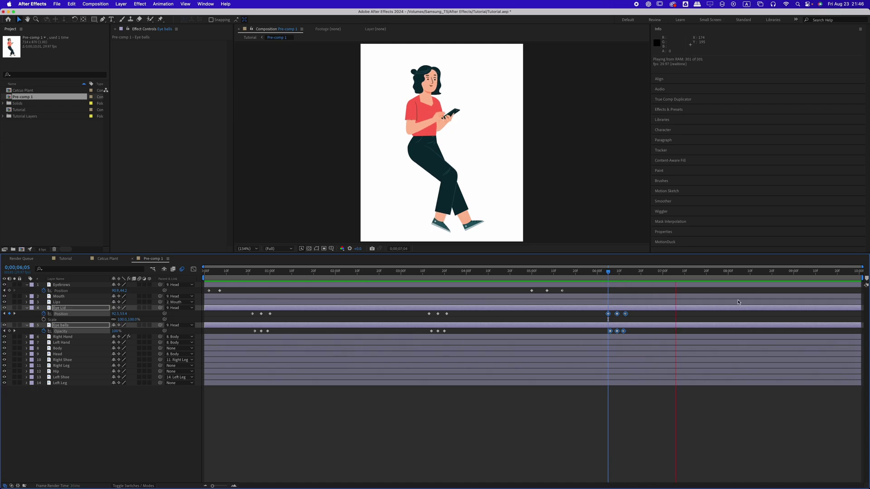
click(784, 274)
key(super+v)
key(space)
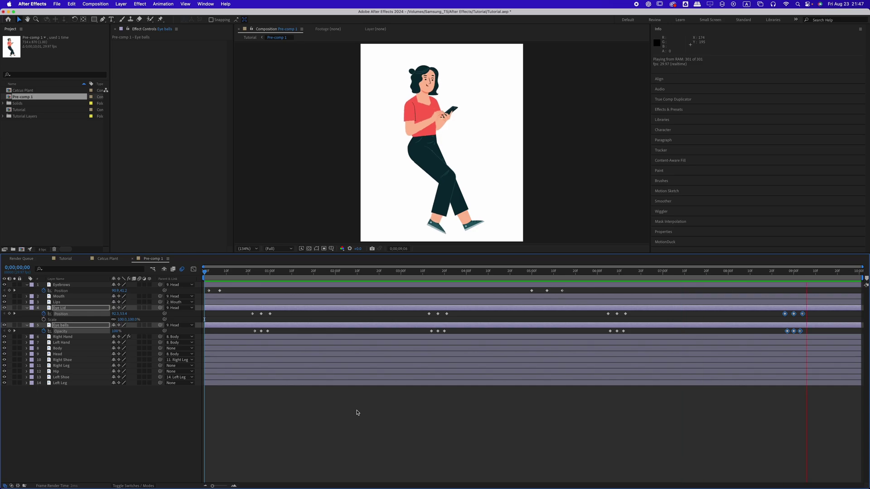
Return to the Tutorial composition, enable motion blur on the remaining character and metric layers, and preview from the start
key(Tab)
click(338, 425)
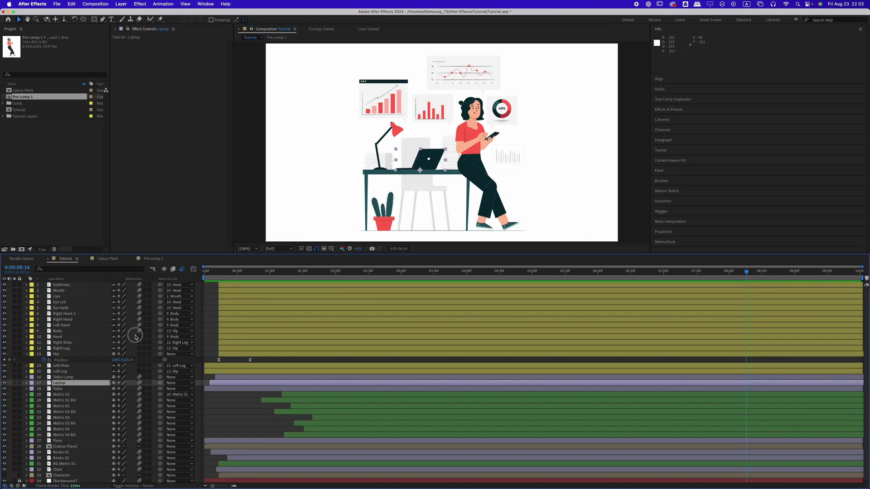
drag(138, 422, 140, 426)
scroll(213, 426, down, 1)
click(223, 420)
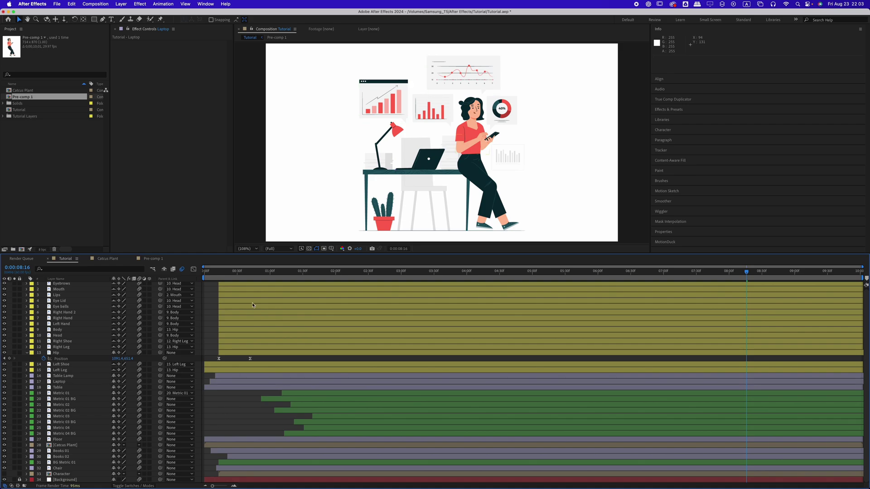
key(Home)
key(space)
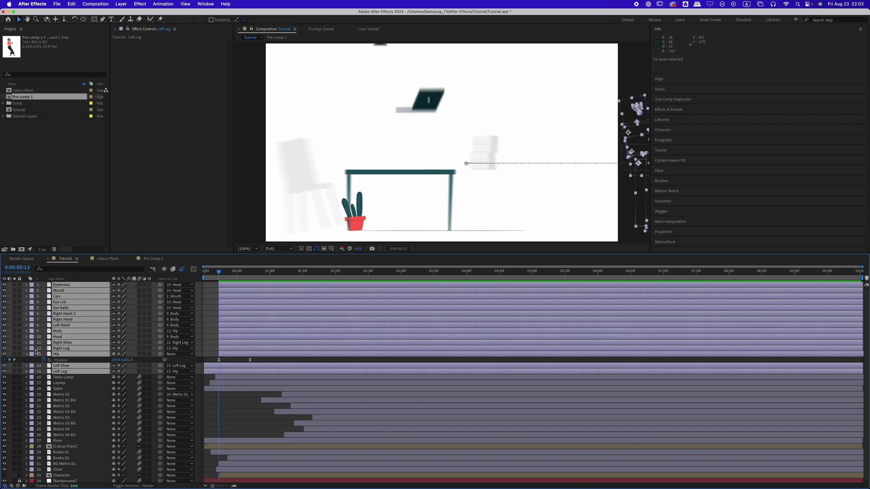
Set the label colour of the character layers, Eyebrows through Left Leg, to yellow
click(32, 371)
click(49, 366)
click(272, 379)
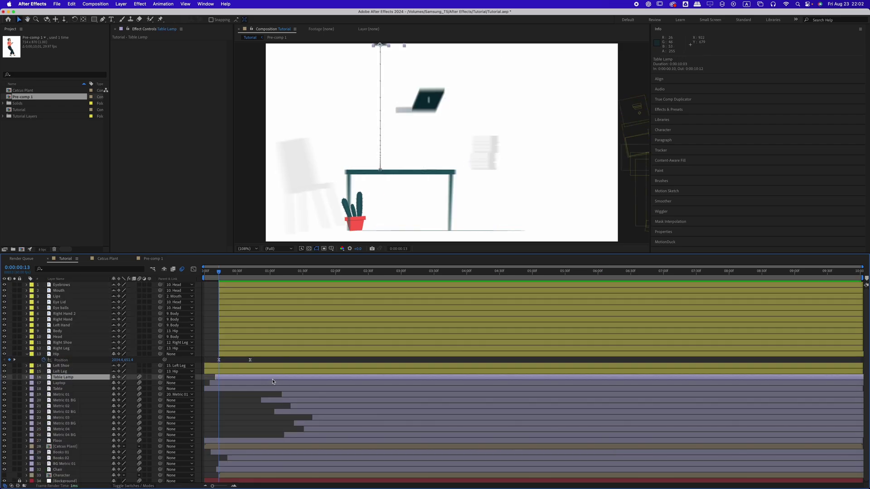
click(68, 470)
click(68, 448)
click(67, 452)
shift+click(66, 464)
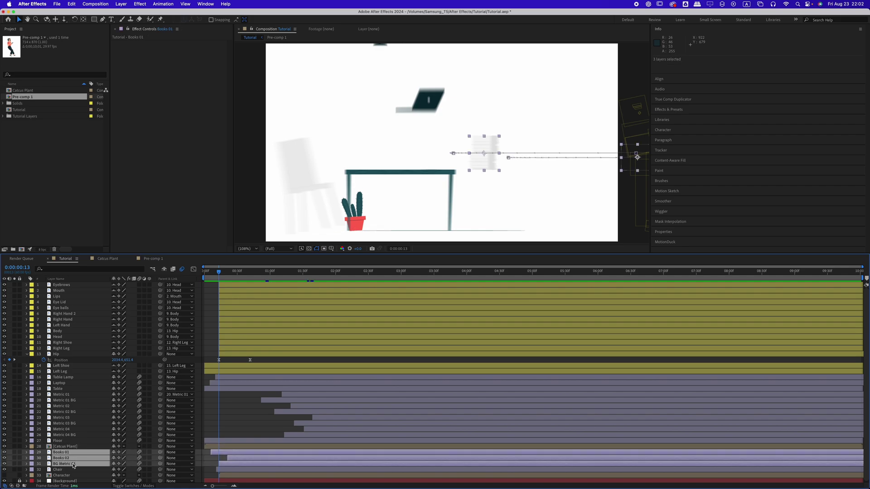
click(66, 470)
Set the label colour of layers Metric 01 through Metric 04 BG and BG Metric 01 to green, and preview the composition from the start
click(66, 464)
super+click(67, 435)
shift+click(67, 395)
super+click(67, 441)
super+click(67, 446)
super+click(67, 452)
super+click(68, 457)
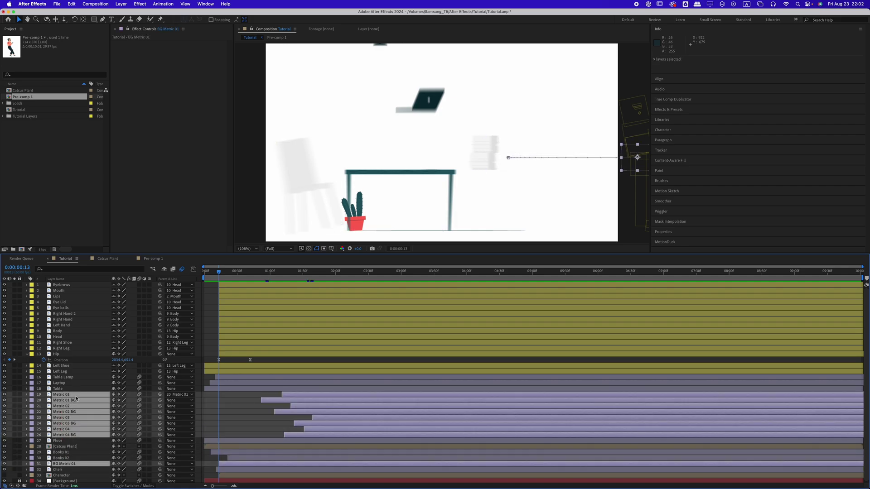
right_click(77, 397)
click(32, 395)
click(31, 395)
click(48, 418)
click(285, 383)
key(Home)
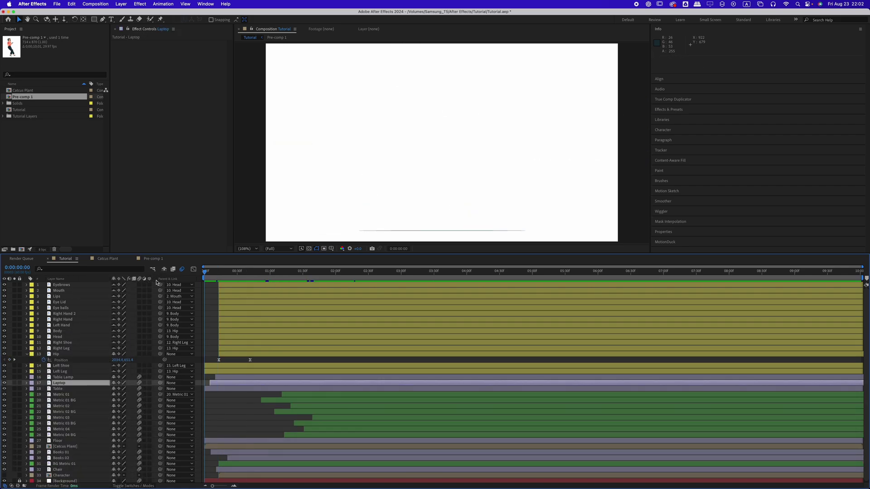
key(space)
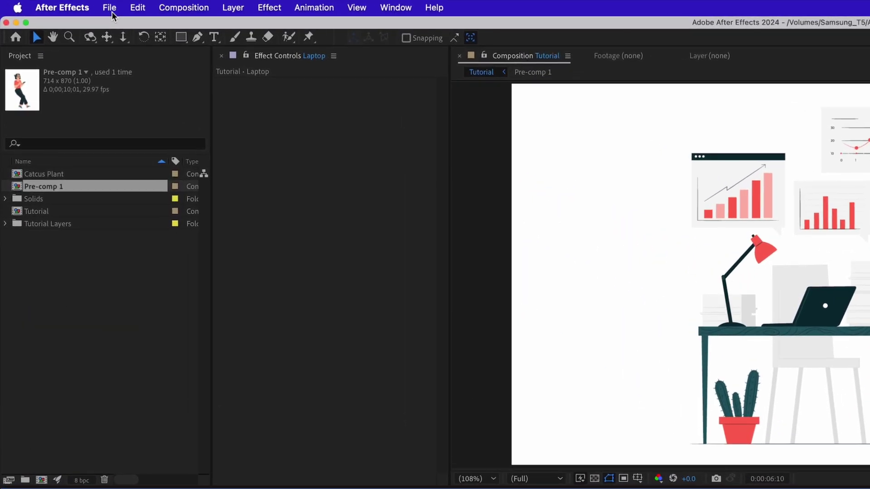
Add the Tutorial composition to the render queue
click(58, 5)
mouse_move(153, 232)
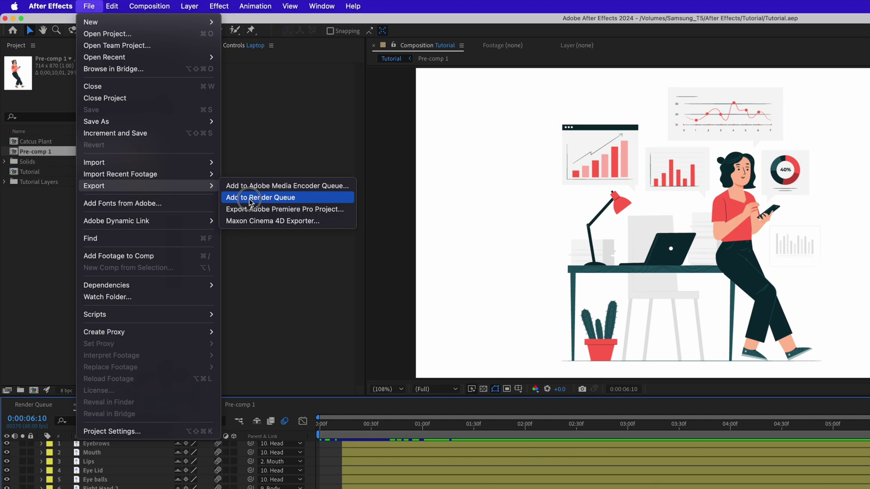
click(306, 244)
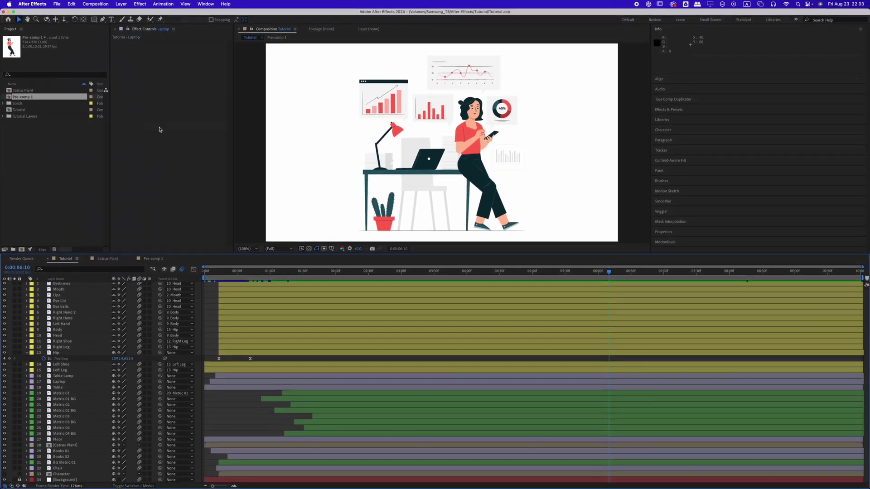
Configure the output module with the H.264 format, and accept its format options of hardware encoding and VBR, 1 pass at 15 Mbps
click(79, 300)
click(395, 171)
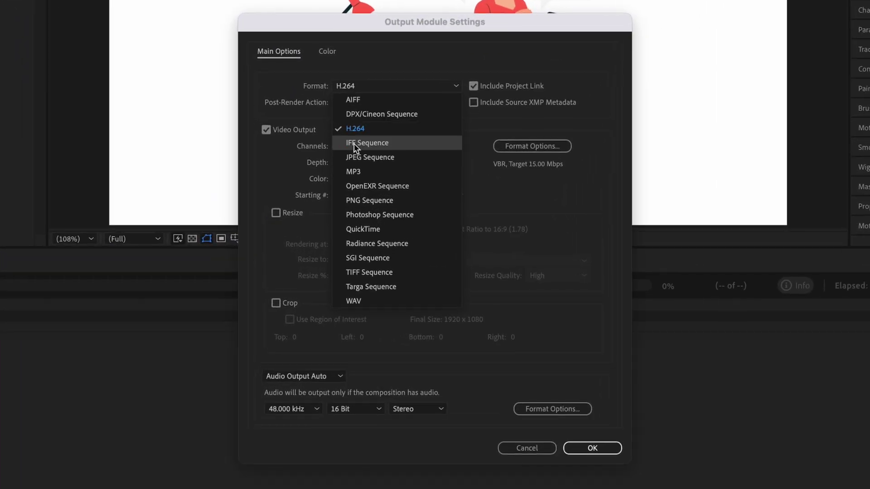
click(416, 192)
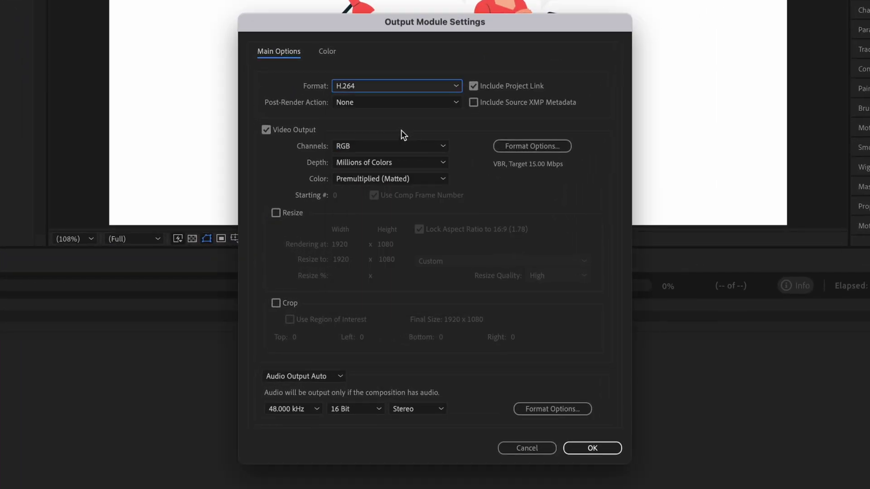
click(524, 145)
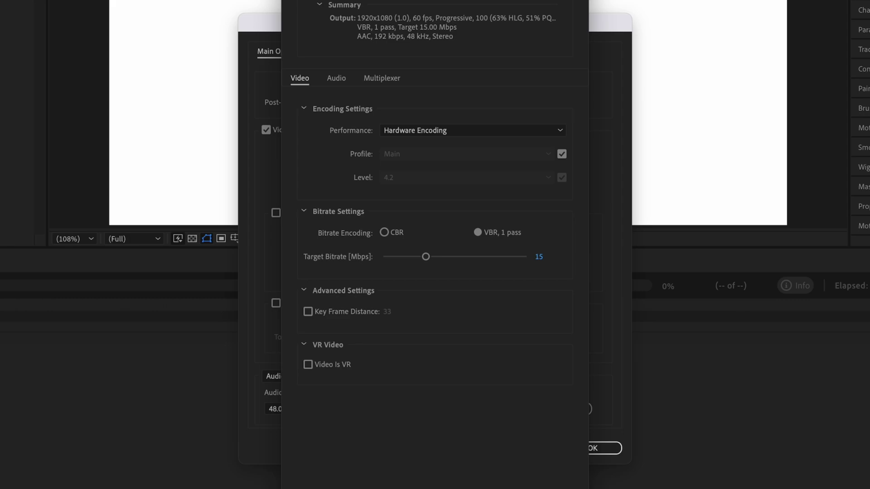
click(549, 477)
click(597, 447)
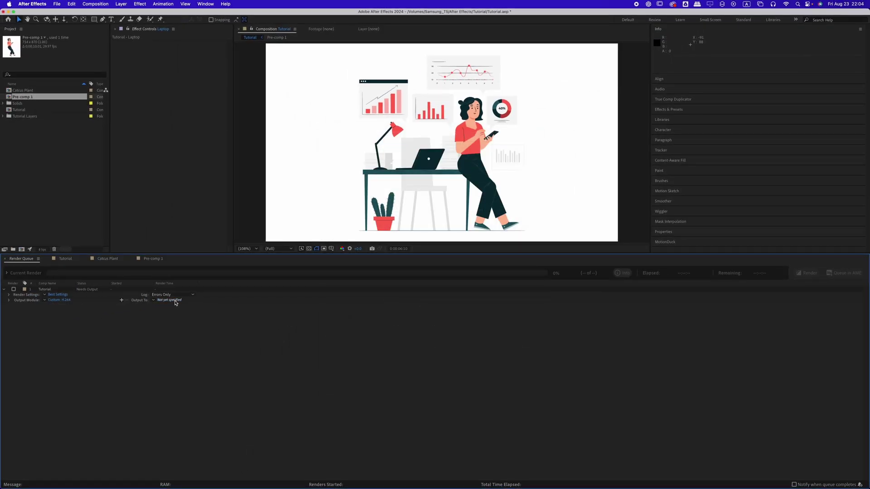
Set the render output to Tutorial.mp4 in the Tutorial folder and start the render
click(175, 300)
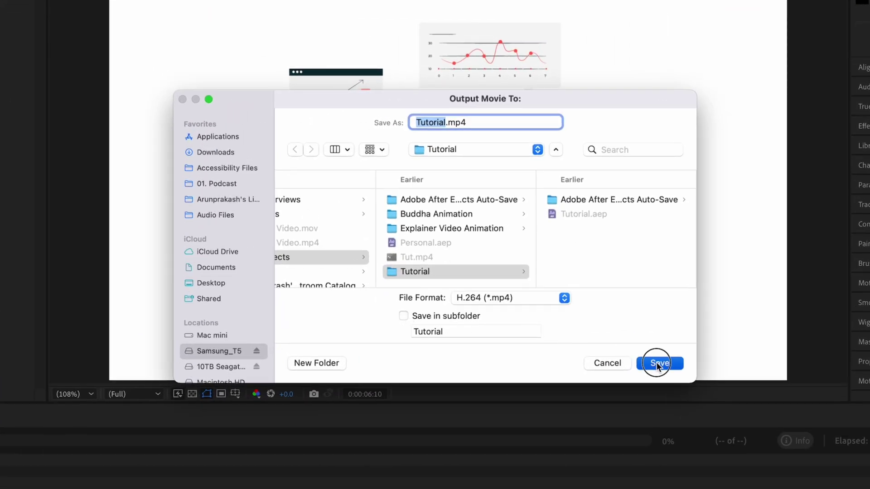
click(656, 364)
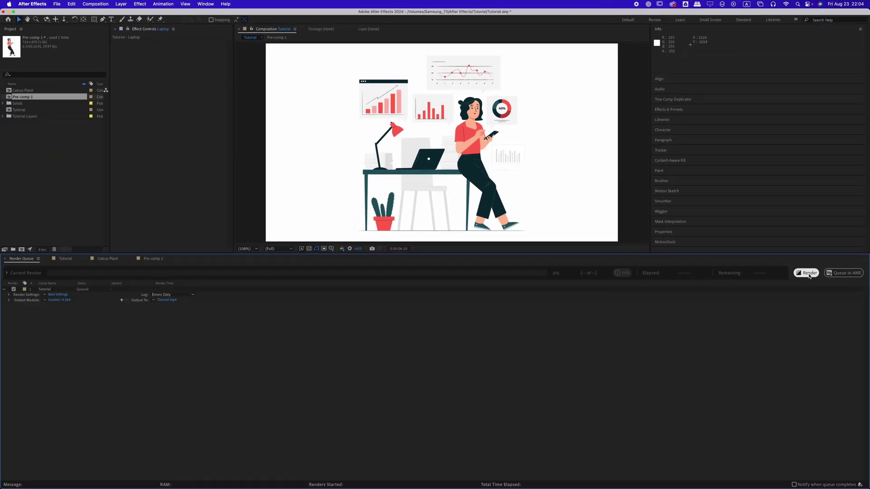
click(809, 272)
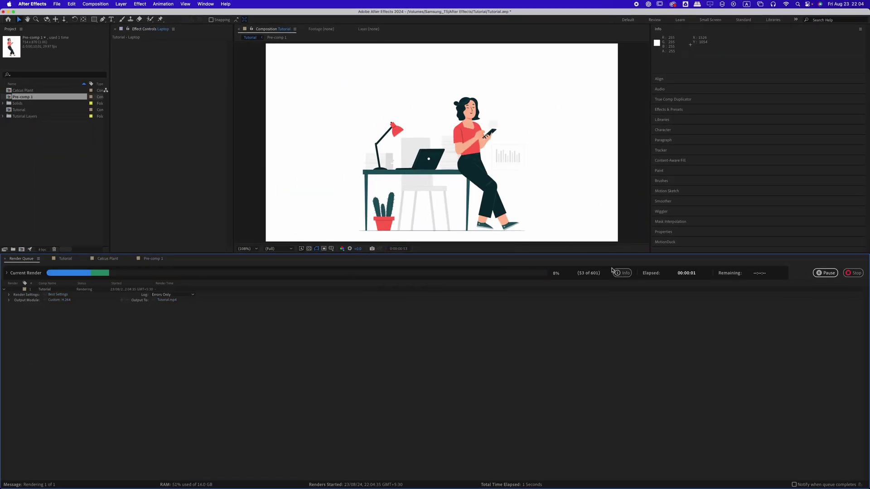